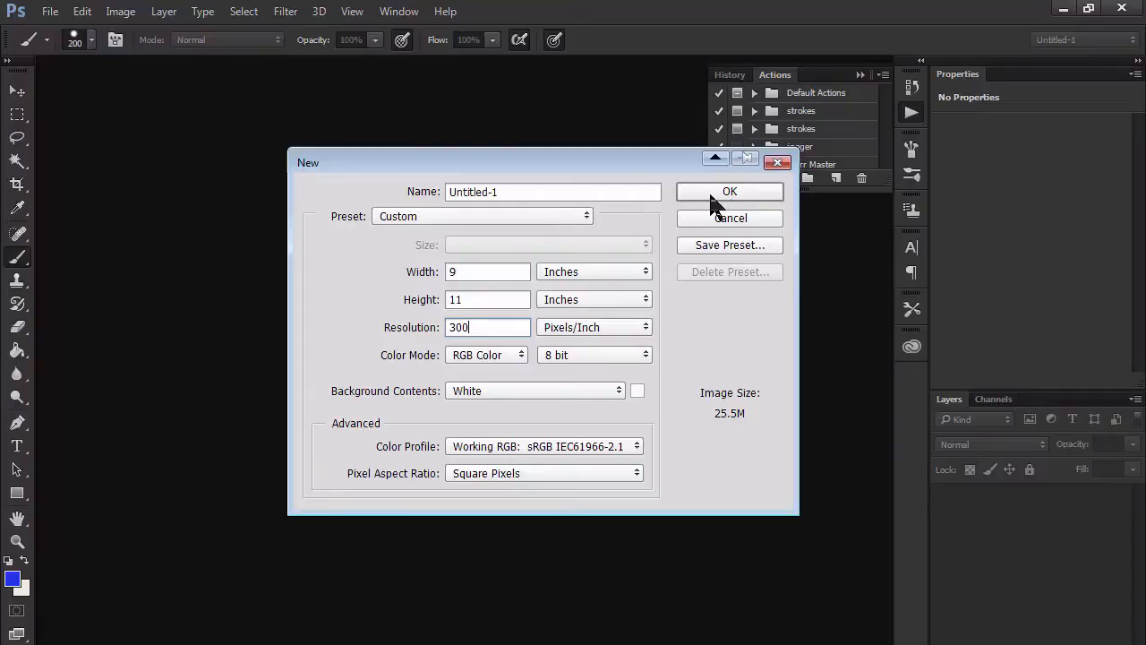
- Create a 9 by 11 inch RGB document at 300 pixels/inch and convert its Background into a regular layer
{"action": "left_click", "coordinate": [730, 195]}
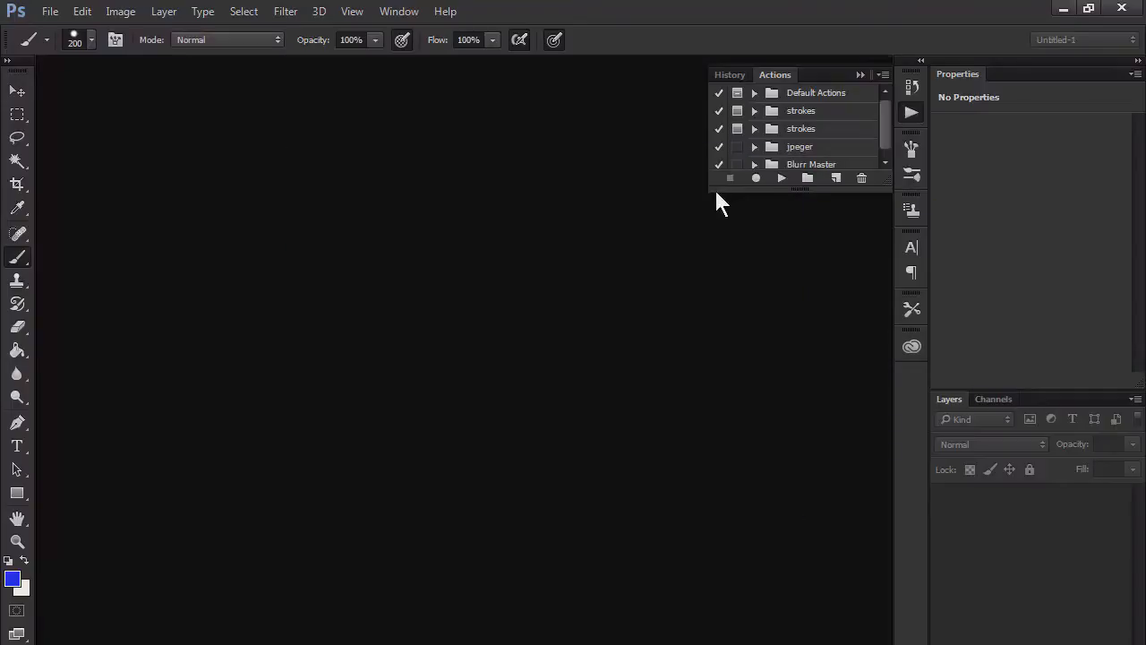
{"action": "left_click", "coordinate": [49, 11]}
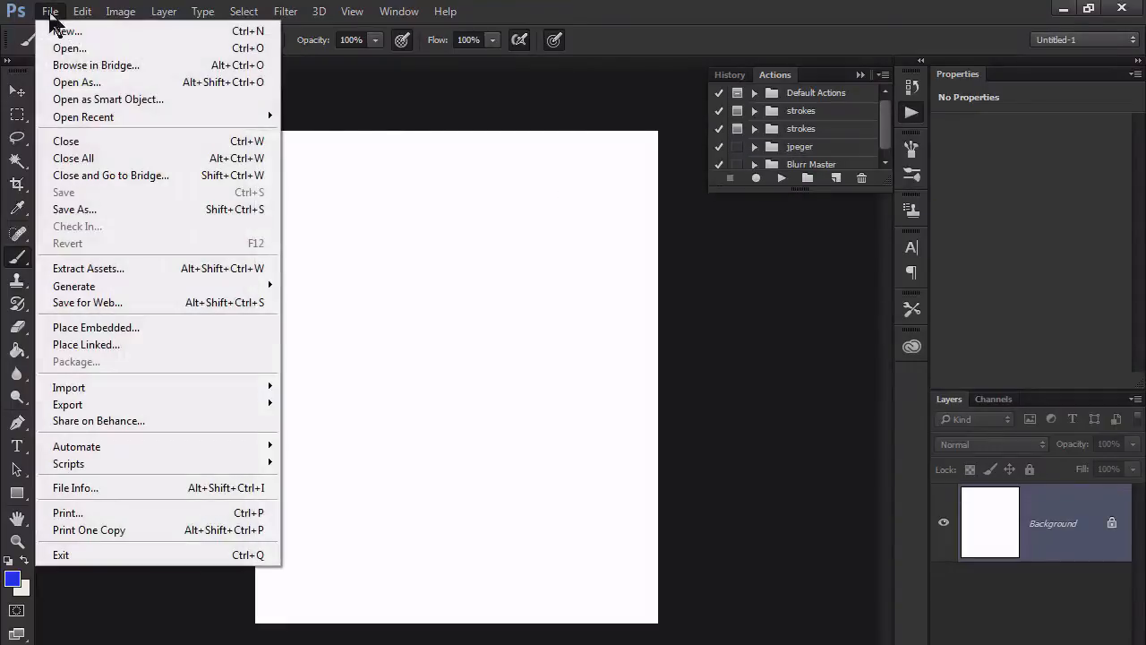
{"action": "left_click", "coordinate": [434, 211]}
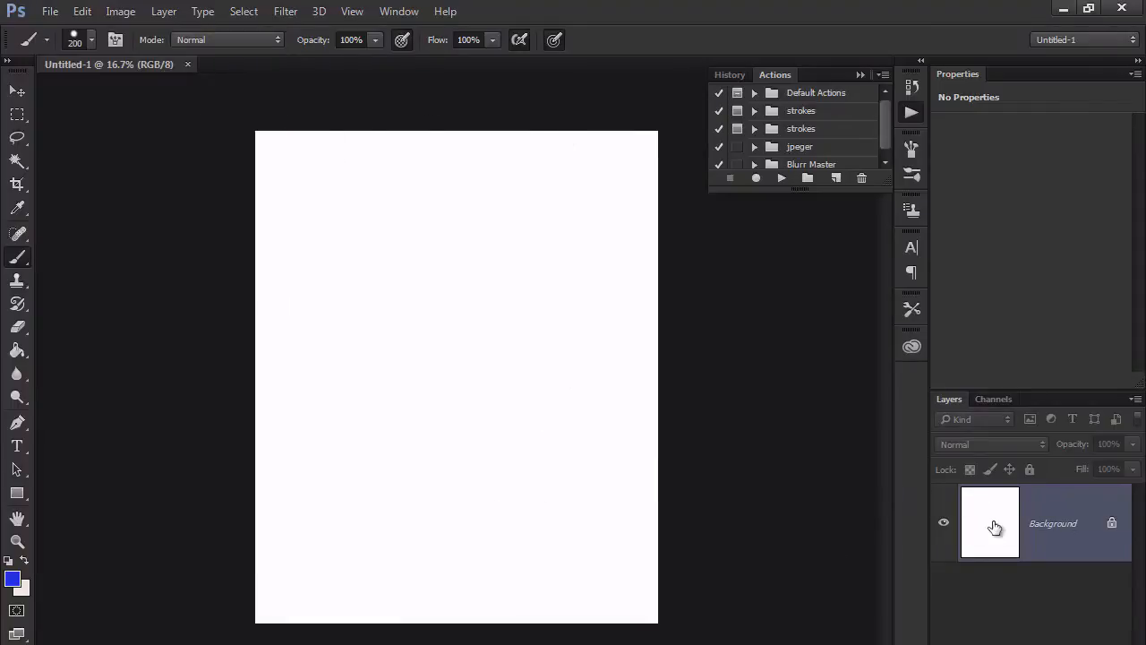
{"action": "double_click", "coordinate": [1062, 534]}
{"action": "left_click", "coordinate": [726, 220]}
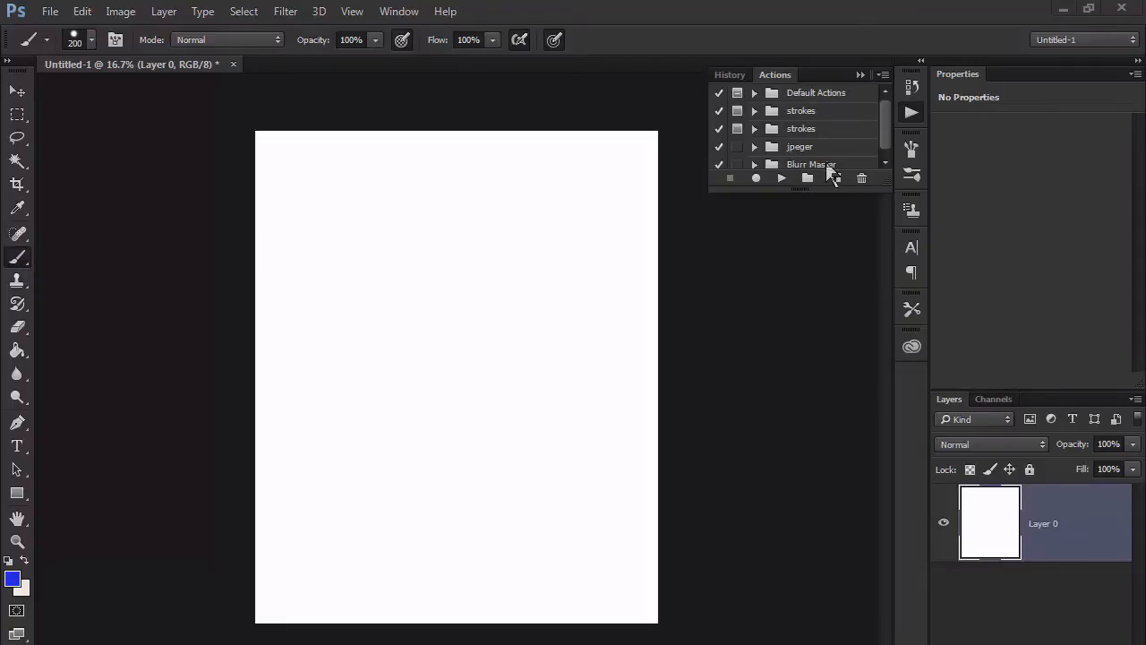
- Delete the Blurr Master action set and create a new action set named Blur Masters
{"action": "left_click_drag", "start_coordinate": [886, 184], "coordinate": [886, 331]}
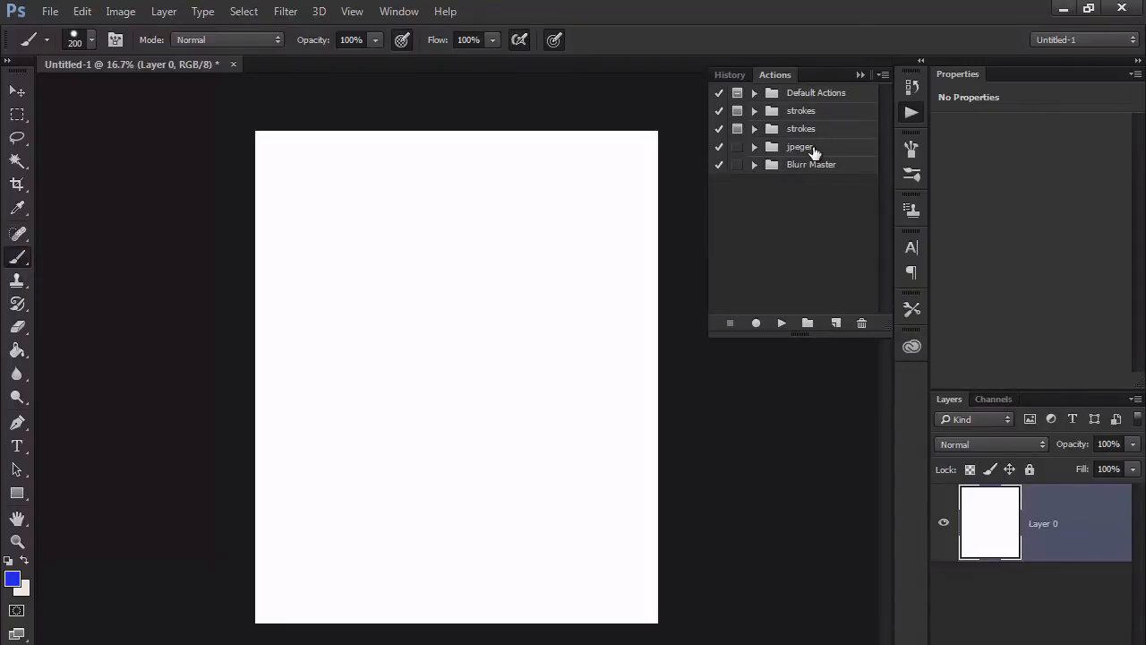
{"action": "left_click_drag", "start_coordinate": [817, 166], "coordinate": [861, 324]}
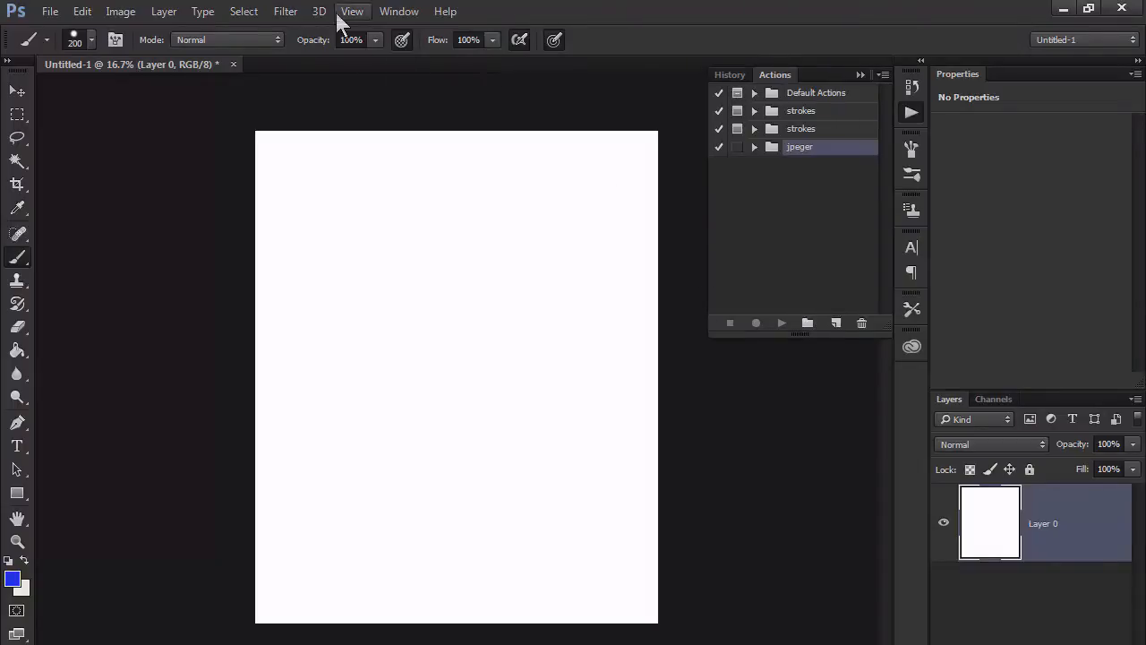
{"action": "left_click", "coordinate": [399, 14]}
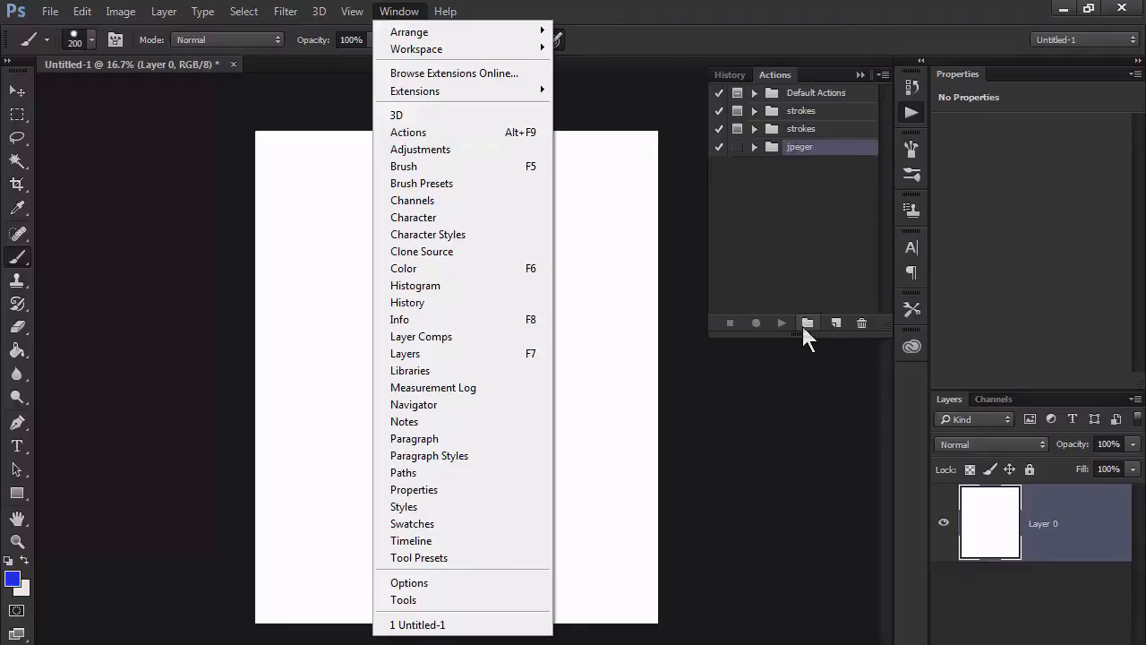
{"action": "left_click", "coordinate": [807, 324]}
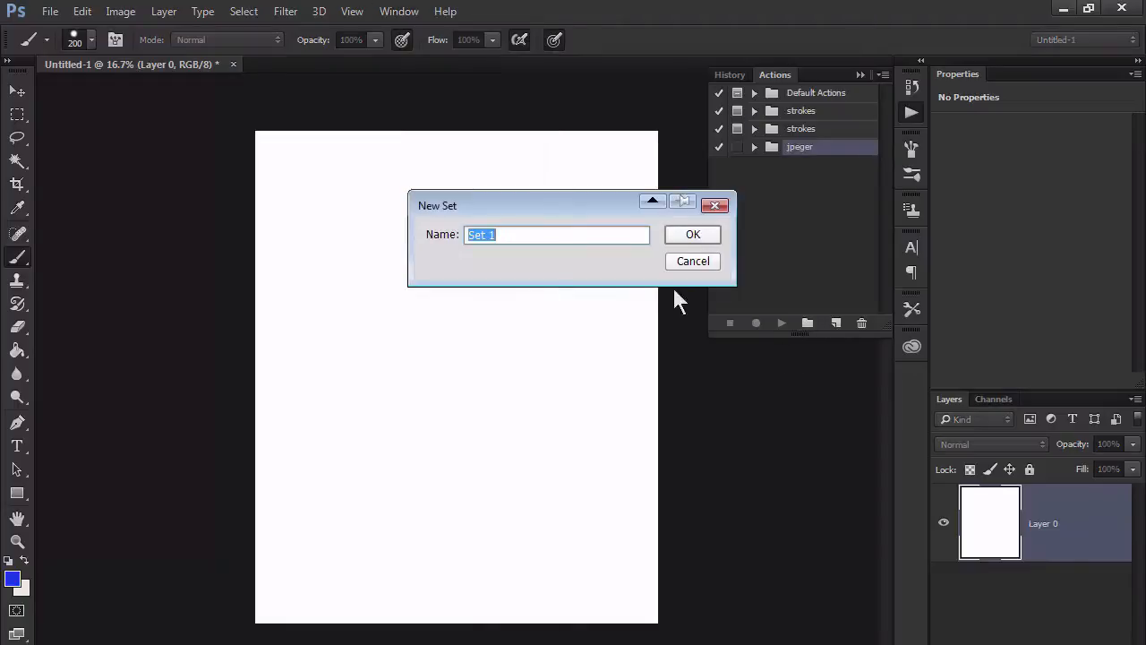
{"action": "type", "text": "Blur Masters"}
{"action": "left_click", "coordinate": [686, 236]}
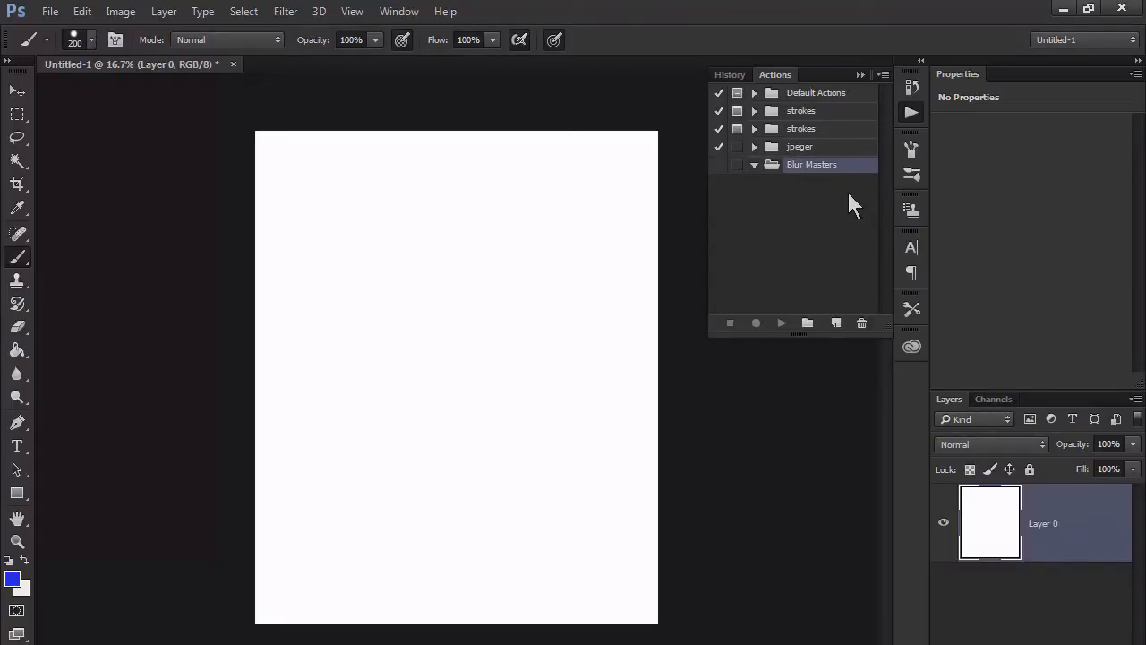
- Create an action named G_Blur in the Blur Masters set with function key F11, and stop its recording
{"action": "left_click", "coordinate": [836, 324]}
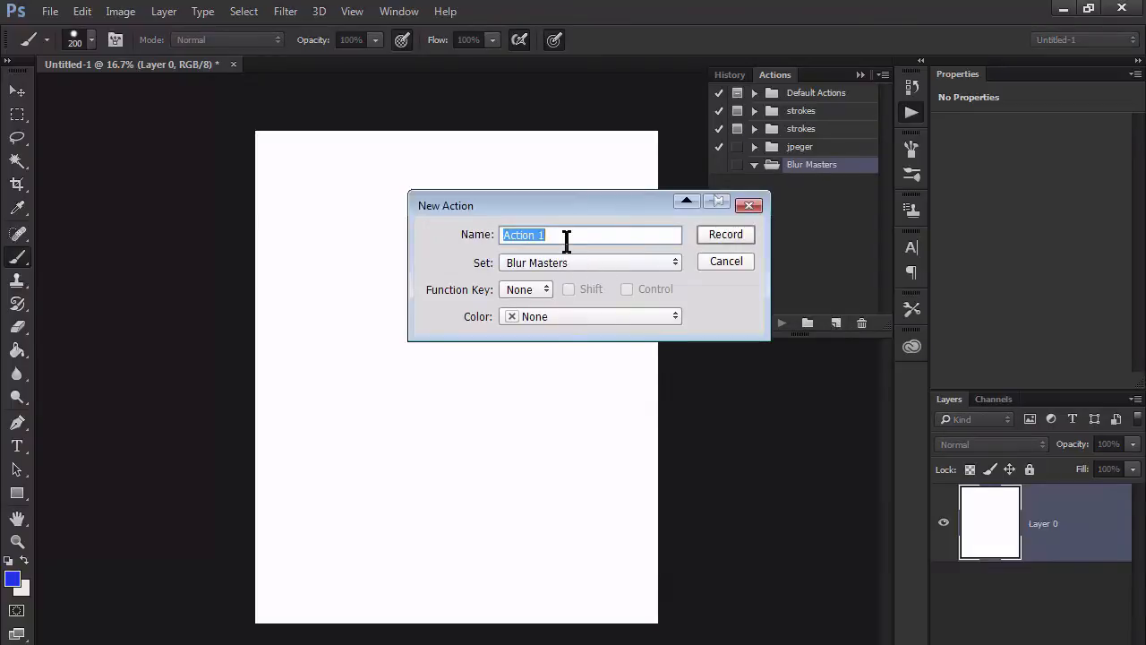
{"action": "type", "text": "G_Blur"}
{"action": "left_click", "coordinate": [541, 283]}
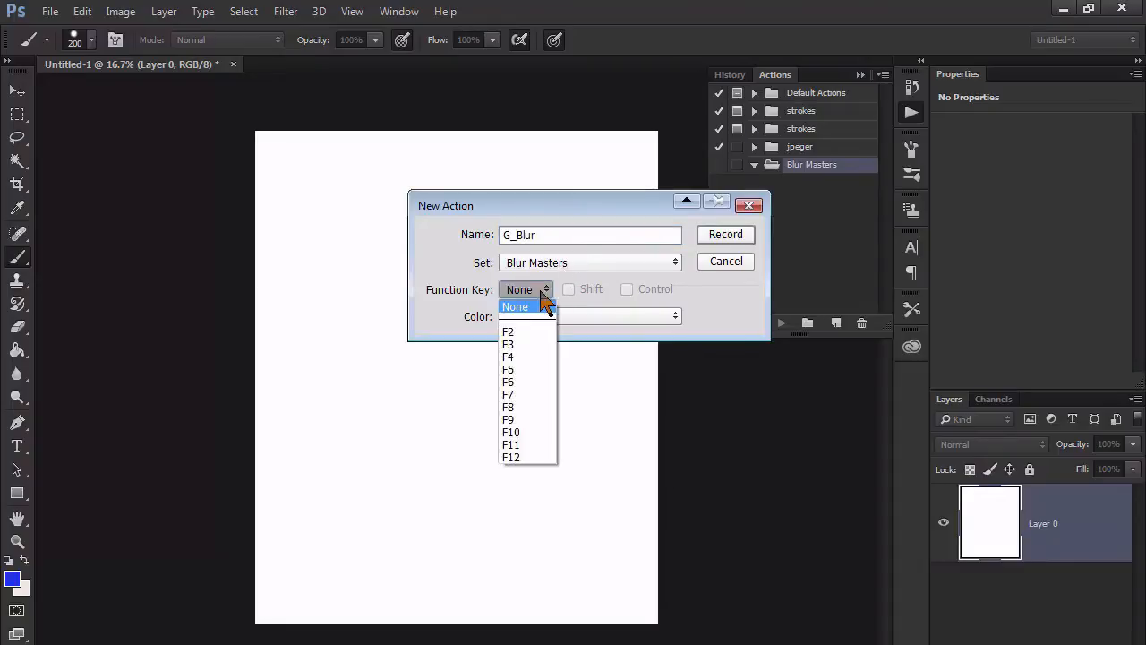
{"action": "left_click", "coordinate": [508, 444]}
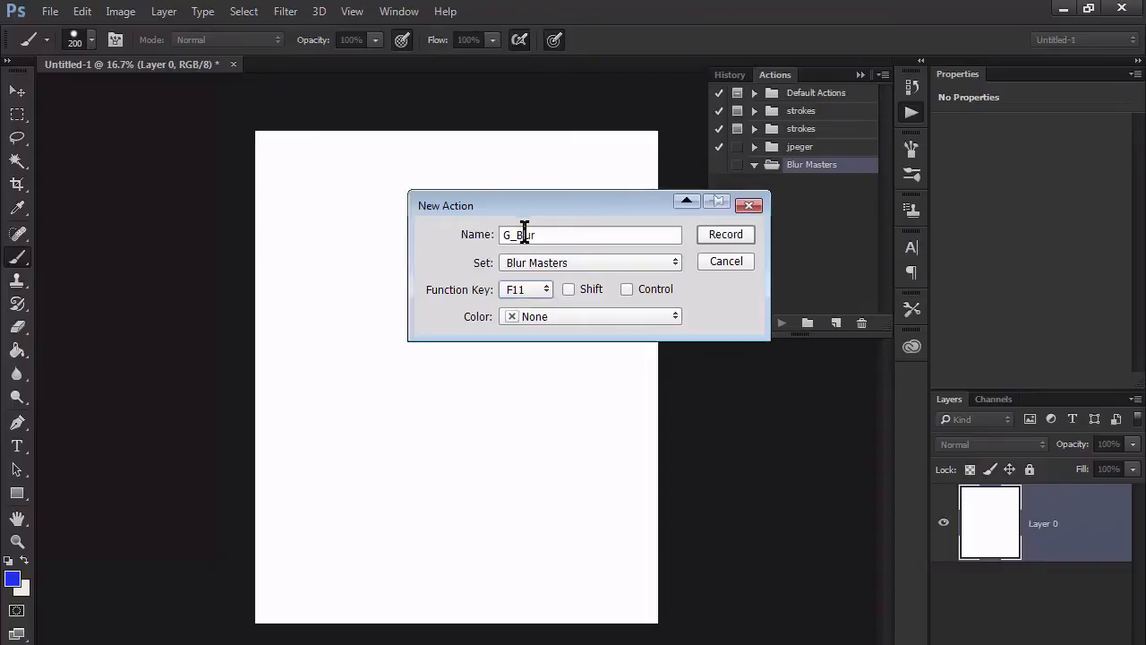
{"action": "left_click", "coordinate": [713, 240]}
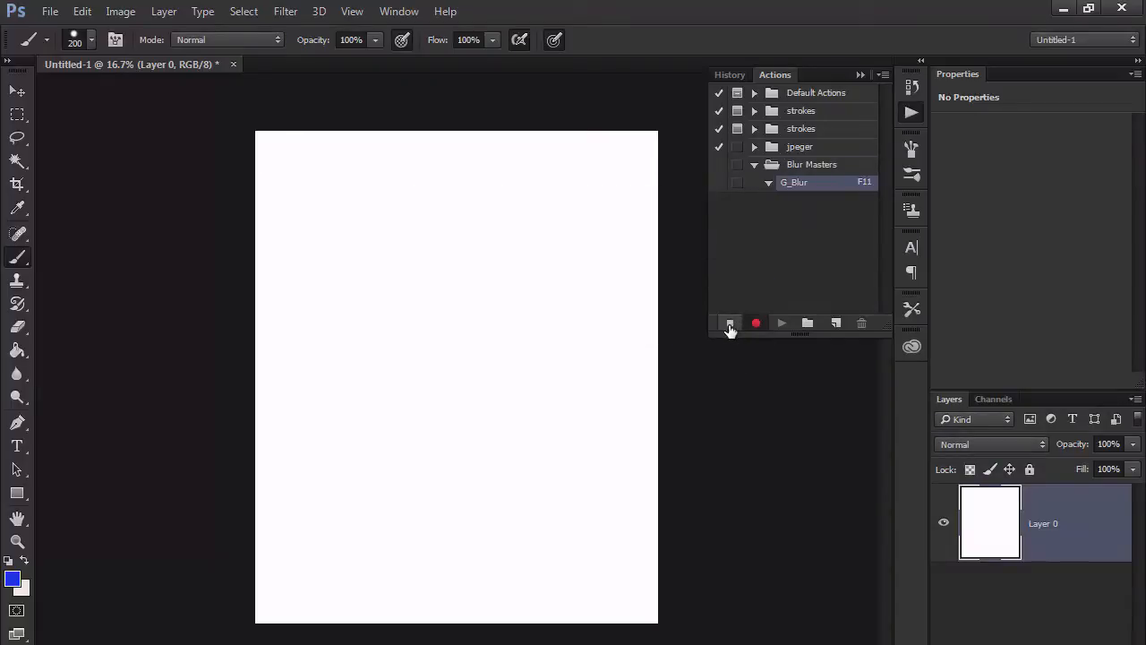
{"action": "left_click", "coordinate": [730, 323]}
- Add a new layer above Layer 0 and paint a diagonal blue brush stroke across the canvas on it
{"action": "left_click_drag", "start_coordinate": [343, 205], "coordinate": [570, 512]}
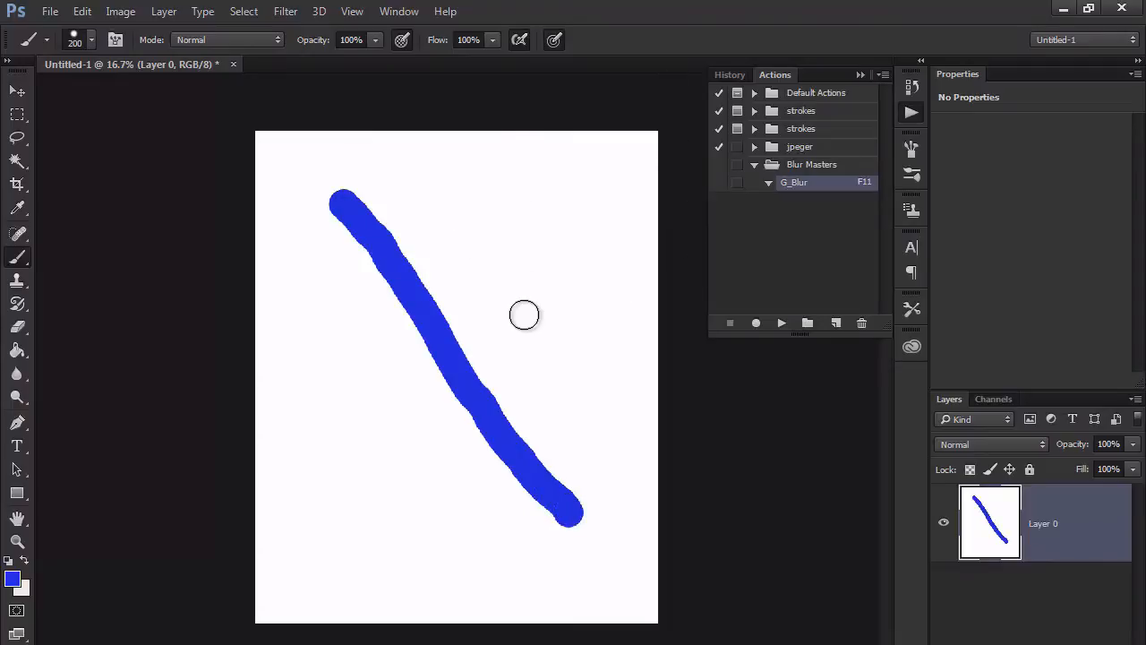
{"action": "key", "text": "ctrl+z"}
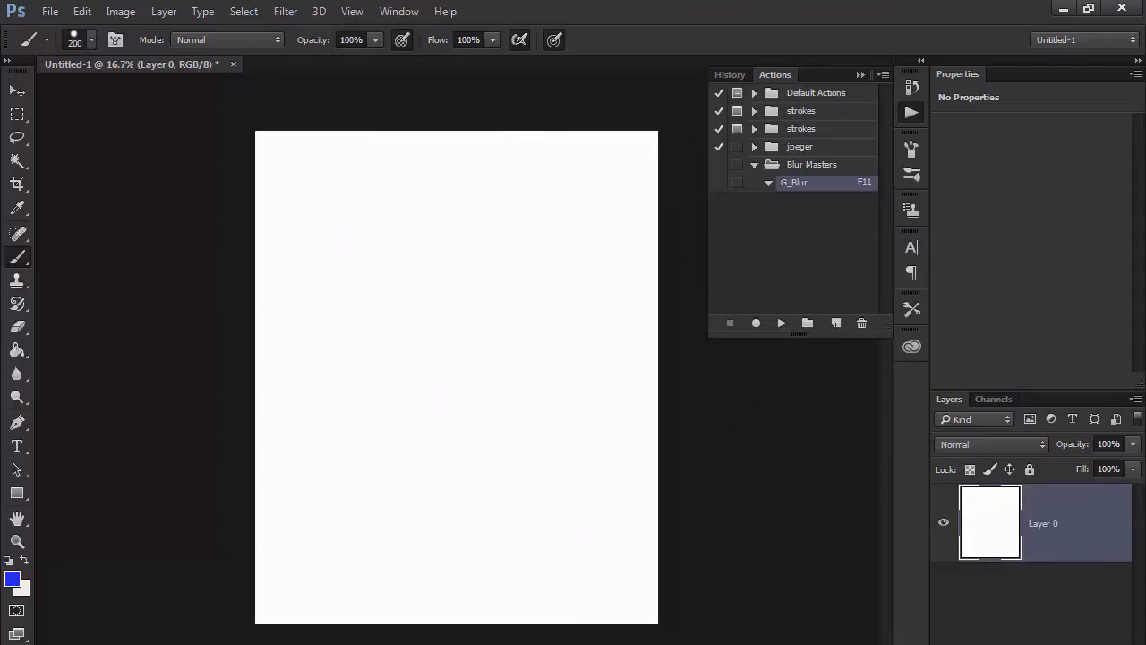
{"action": "key", "text": "ctrl+shift+alt+n"}
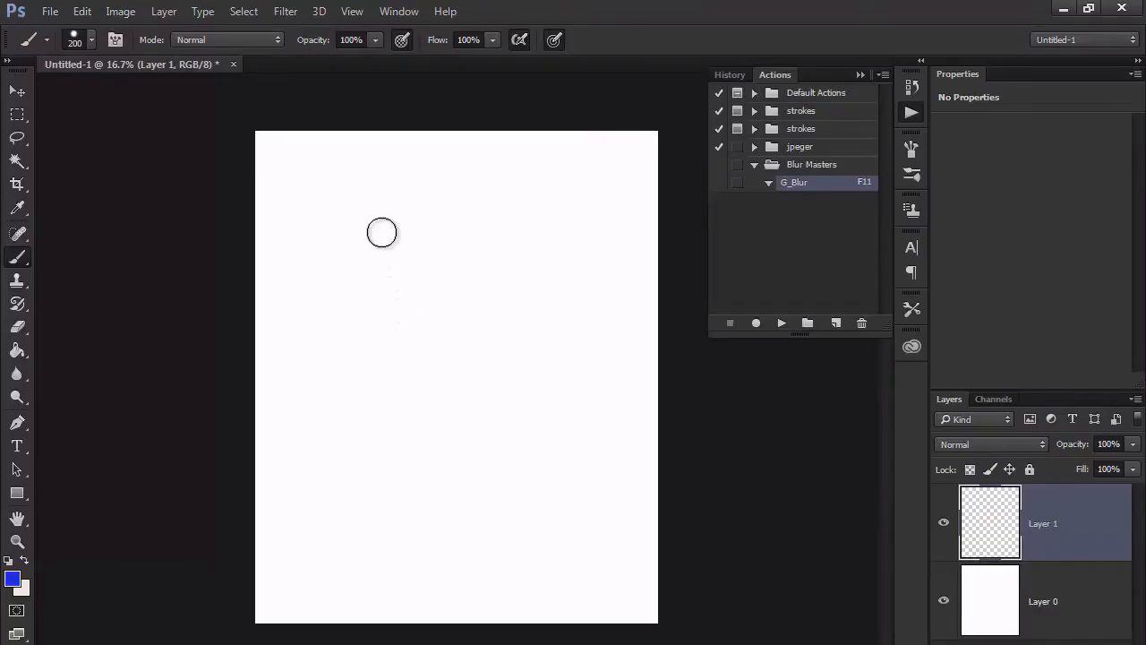
{"action": "mouse_move", "coordinate": [338, 198]}
{"action": "left_mouse_down"}
{"action": "mouse_move", "coordinate": [531, 482]}
{"action": "mouse_move", "coordinate": [582, 509]}
{"action": "left_mouse_up"}
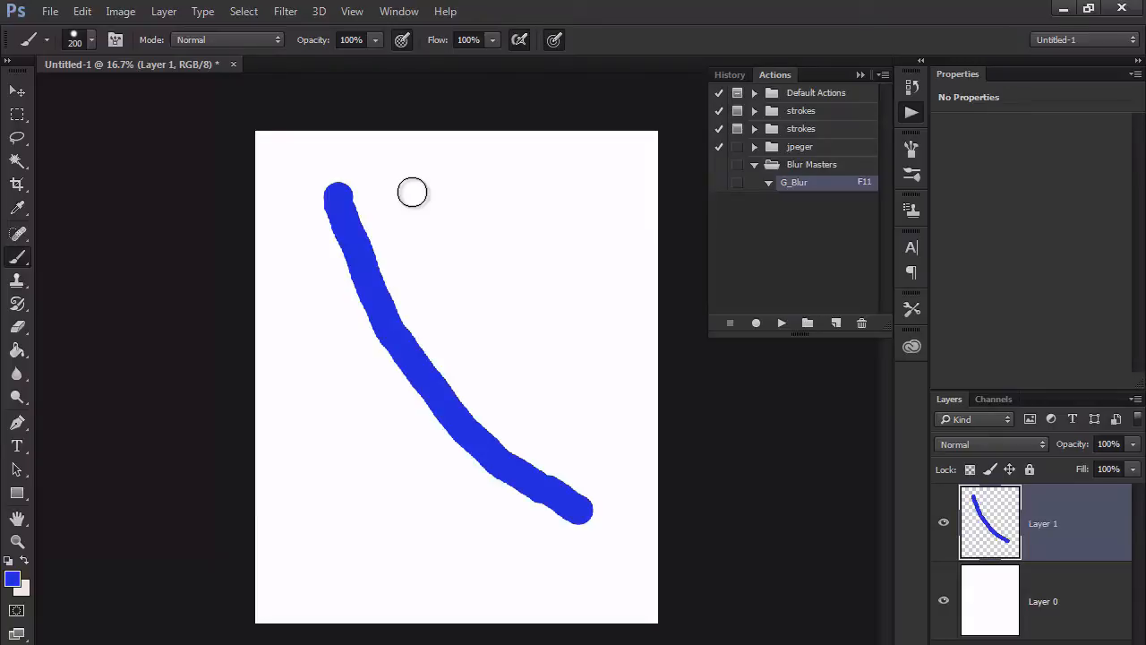
- Try a Gaussian Blur with a 10-pixel radius on the blue stroke and undo it
{"action": "left_click", "coordinate": [285, 11]}
{"action": "mouse_move", "coordinate": [299, 232]}
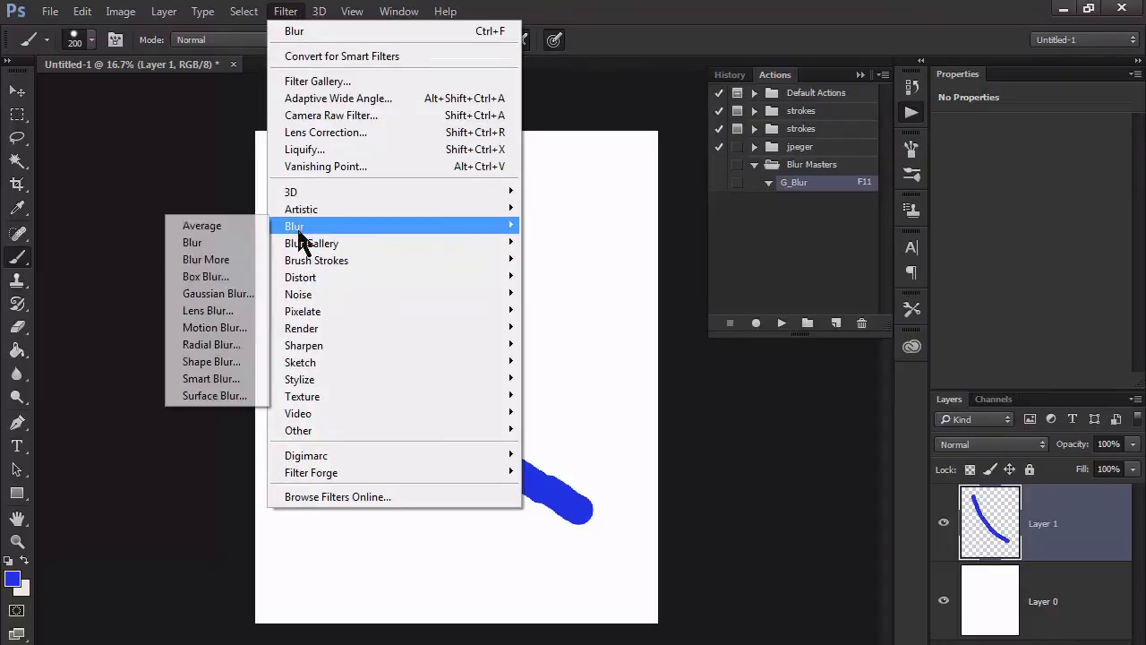
{"action": "left_click", "coordinate": [221, 292]}
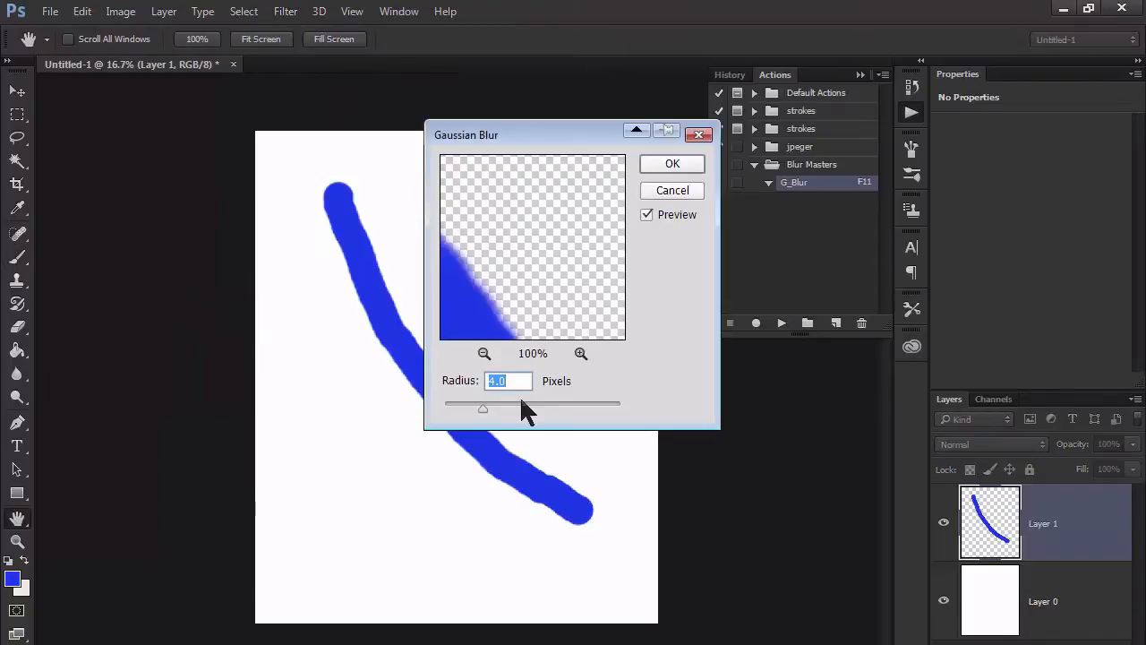
{"action": "left_click_drag", "start_coordinate": [528, 288], "coordinate": [600, 225]}
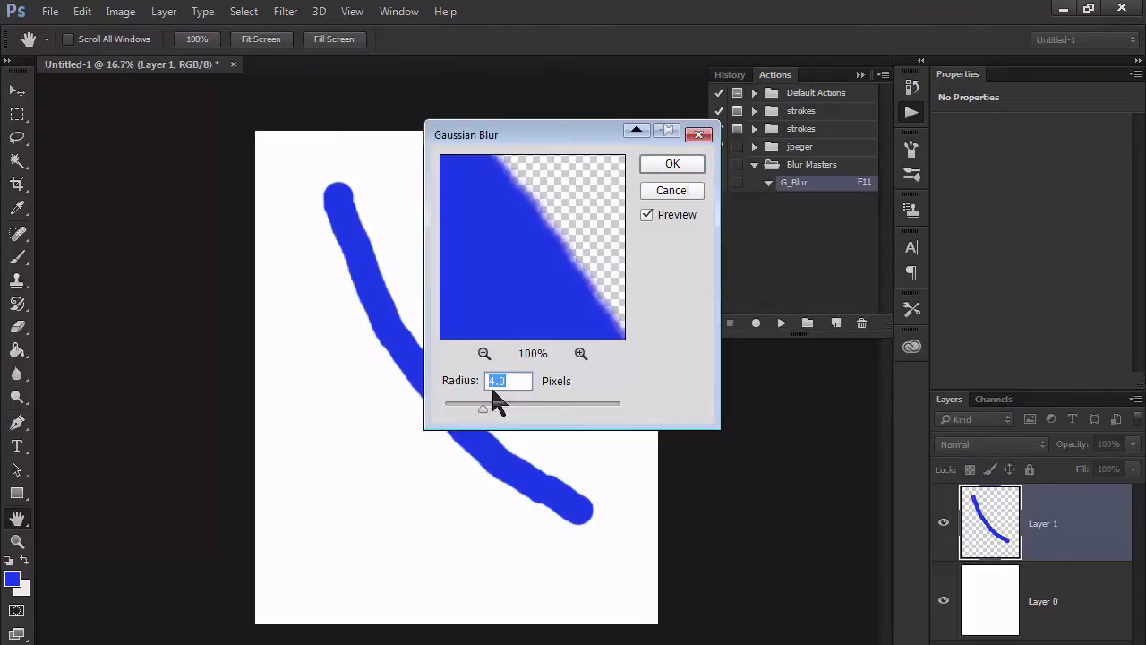
{"action": "left_click_drag", "start_coordinate": [488, 414], "coordinate": [497, 409]}
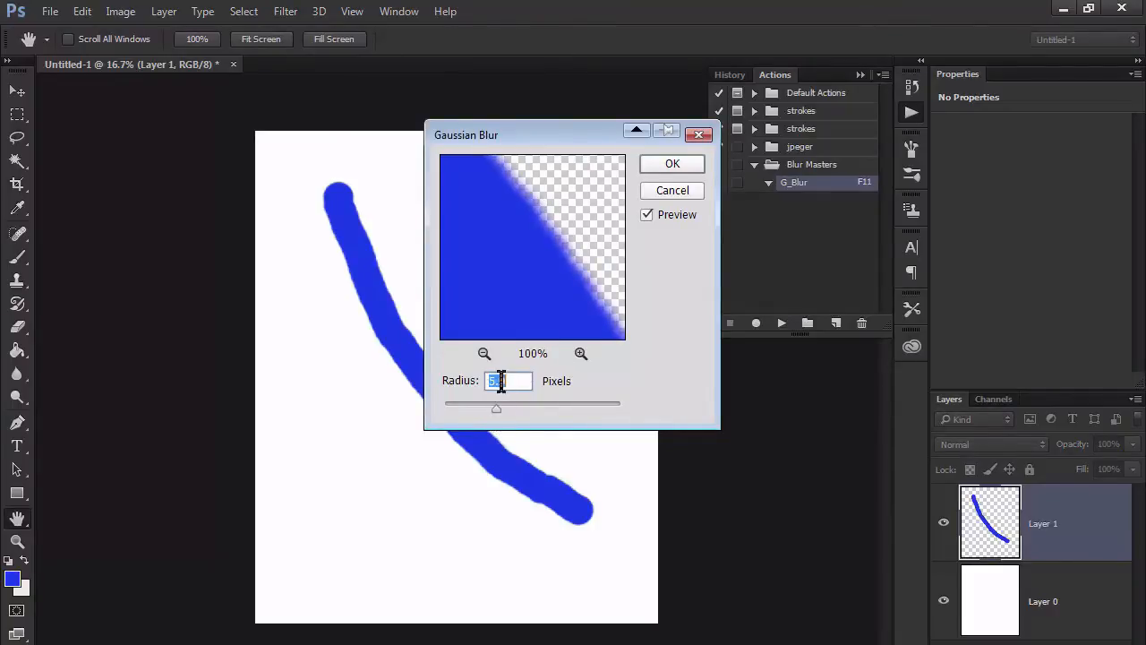
{"action": "type", "text": "10"}
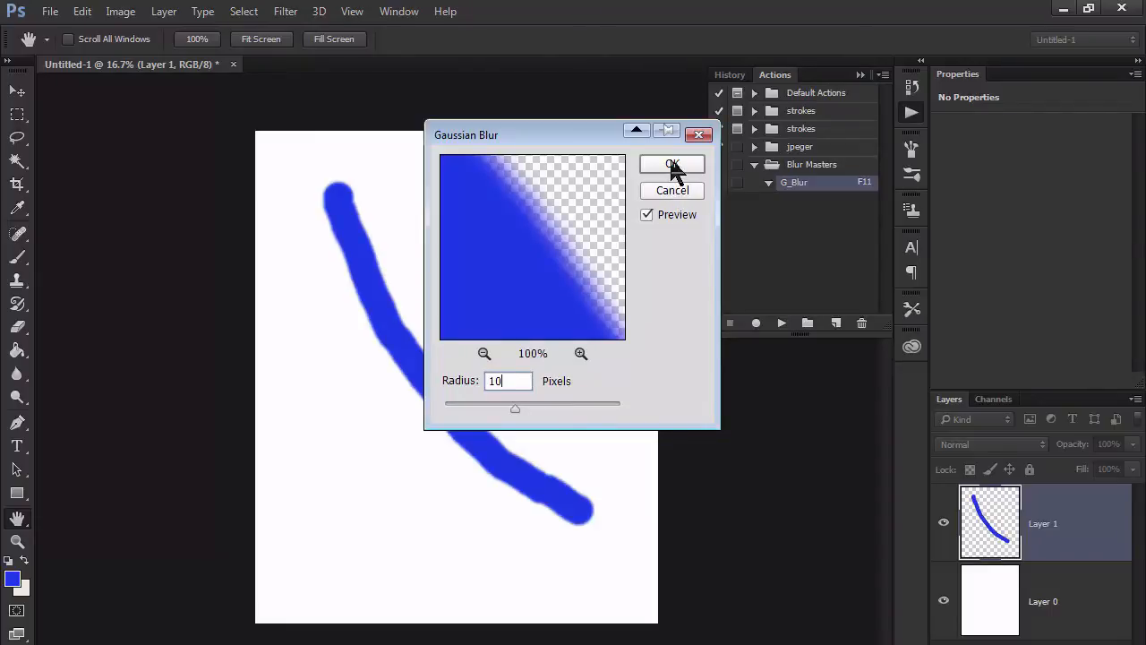
{"action": "mouse_move", "coordinate": [509, 410]}
{"action": "left_mouse_down"}
{"action": "mouse_move", "coordinate": [592, 407]}
{"action": "mouse_move", "coordinate": [484, 410]}
{"action": "left_mouse_up"}
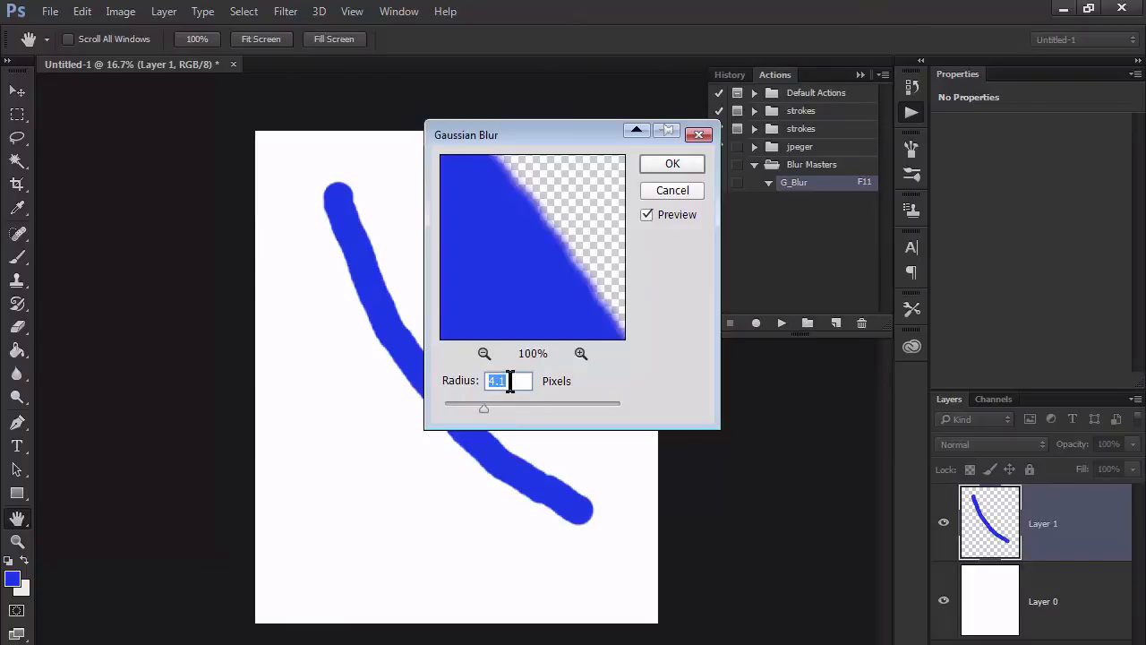
{"action": "type", "text": "10"}
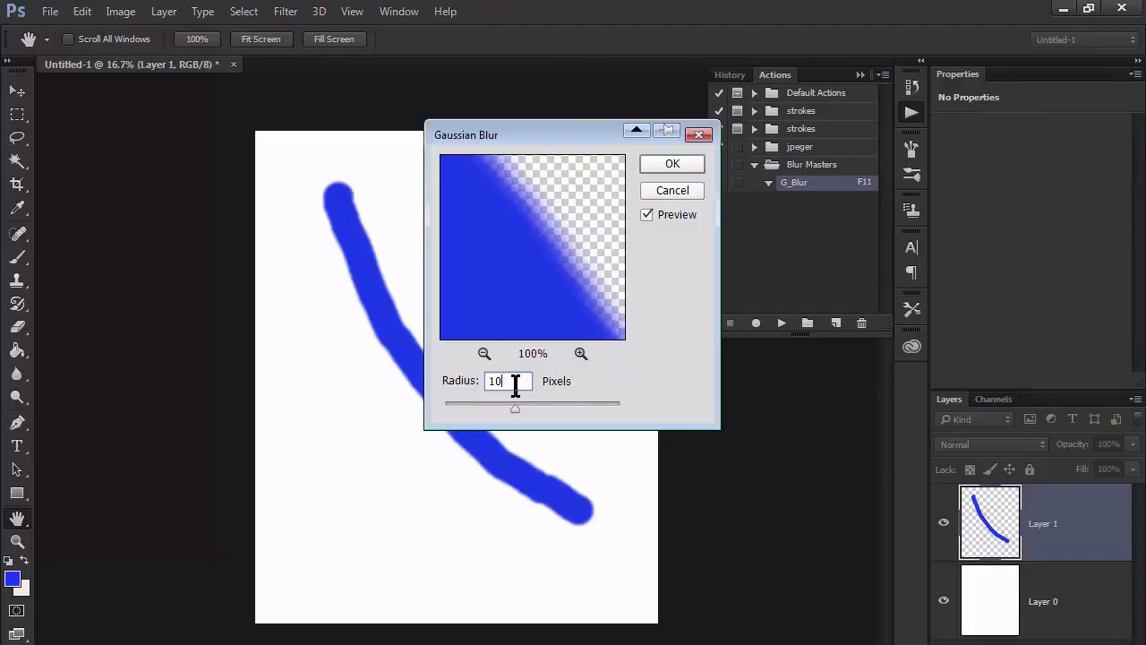
{"action": "left_click", "coordinate": [676, 169]}
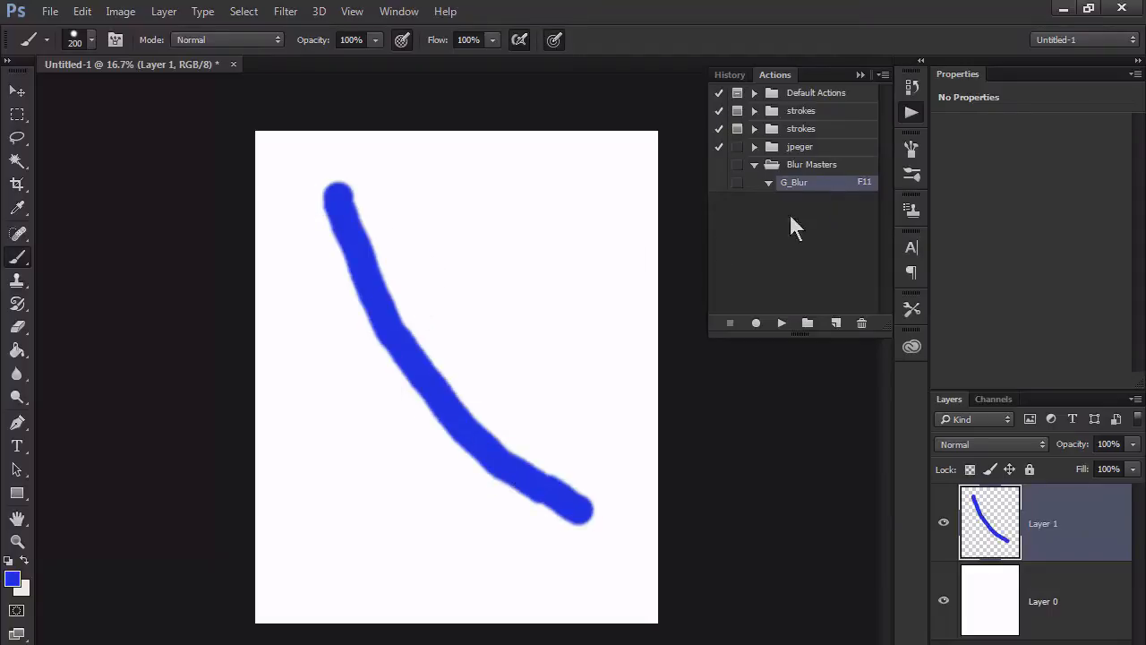
{"action": "key", "text": "ctrl+alt+z"}
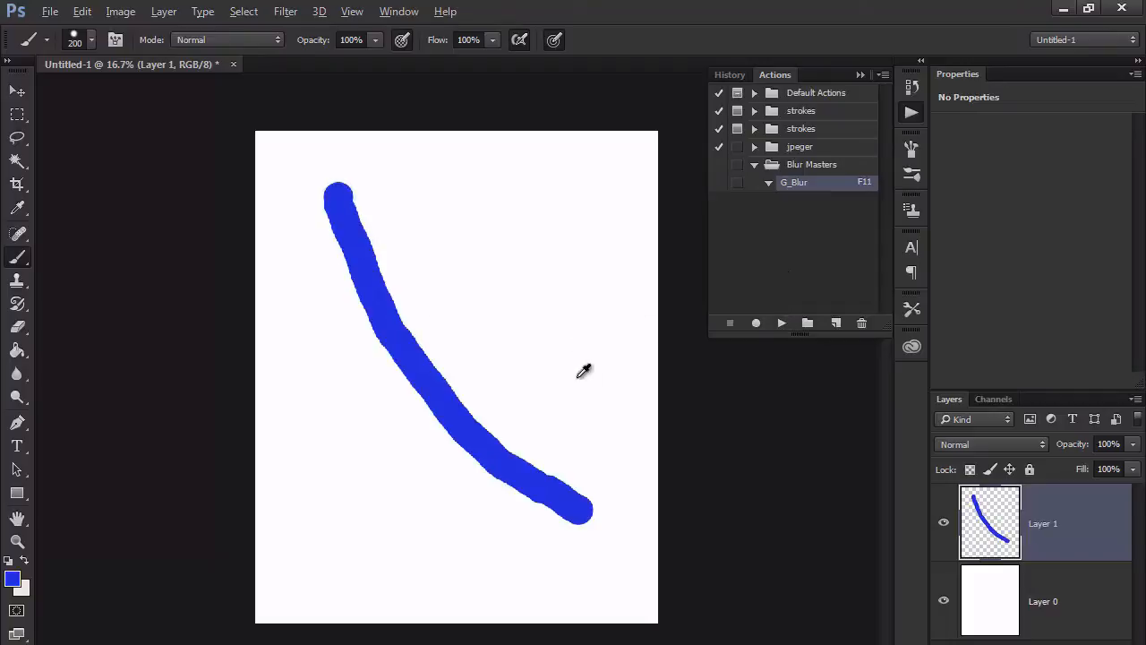
- Record a Gaussian Blur with a 10-pixel radius into the G_Blur action and play the action on the stroke
{"action": "left_click", "coordinate": [757, 323]}
{"action": "left_click", "coordinate": [286, 11]}
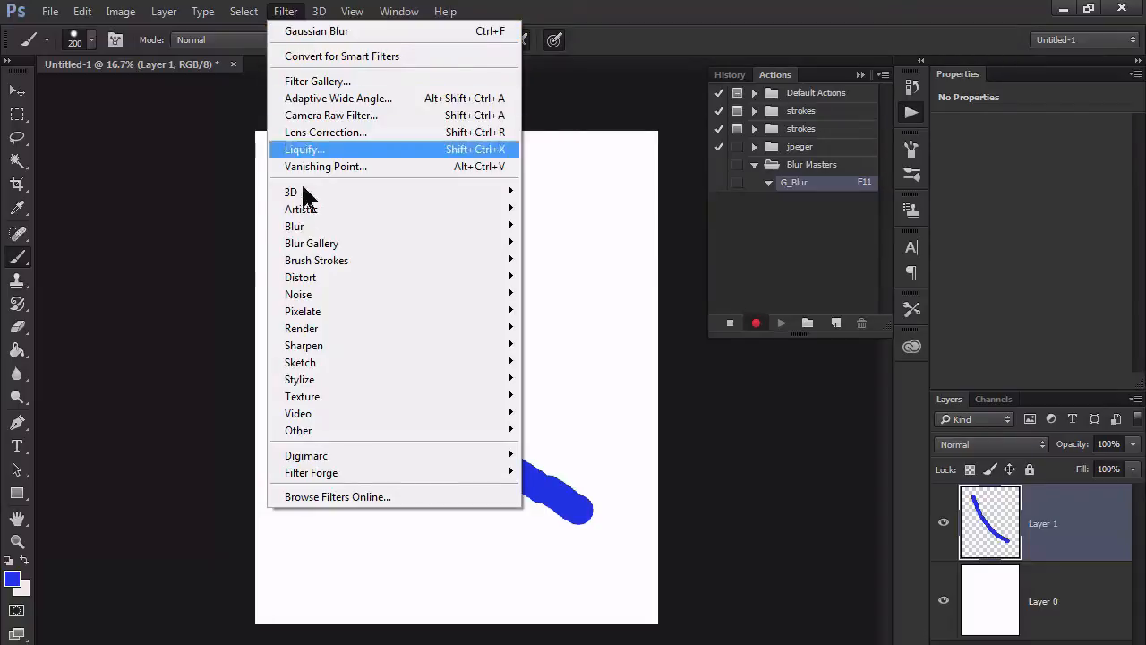
{"action": "mouse_move", "coordinate": [304, 262]}
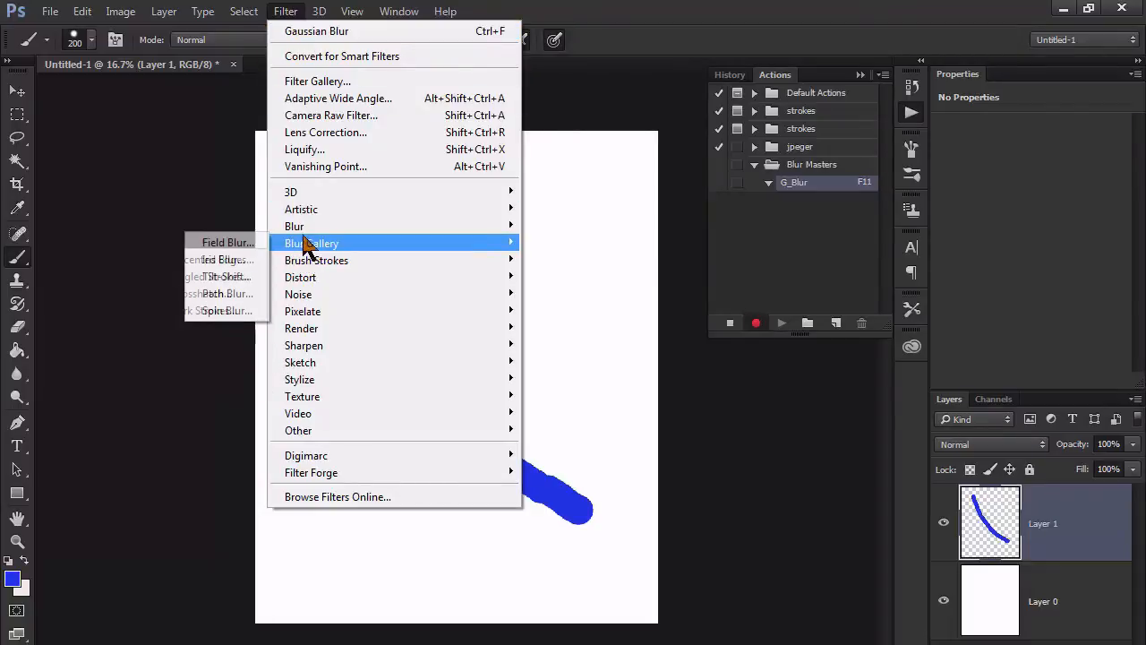
{"action": "mouse_move", "coordinate": [305, 235]}
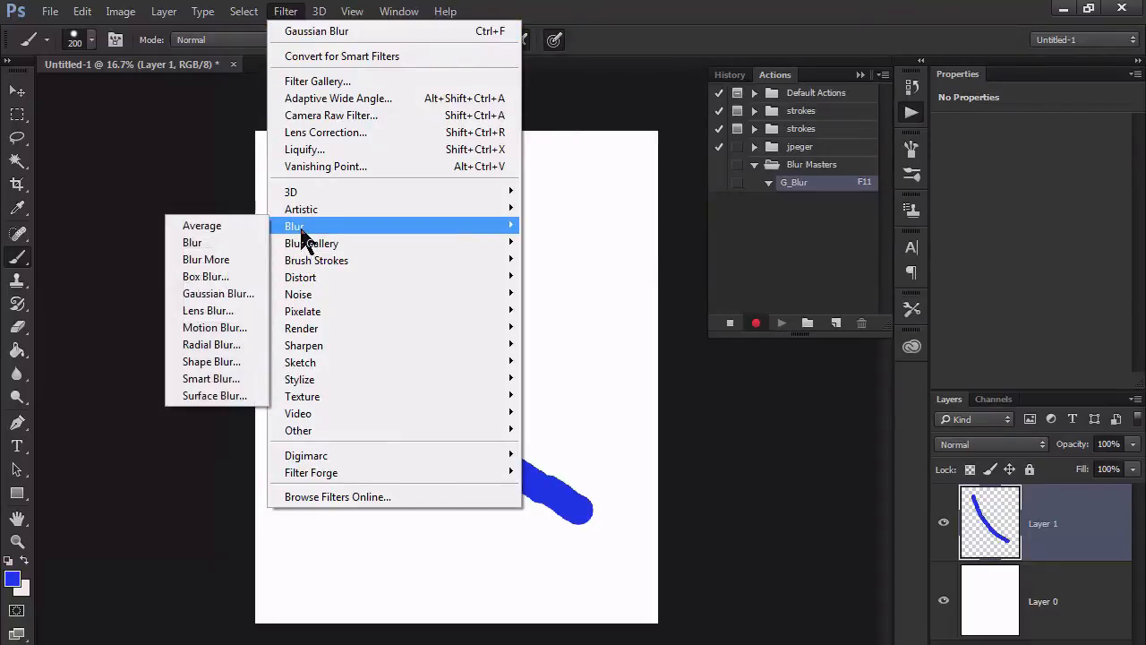
{"action": "left_click", "coordinate": [213, 293]}
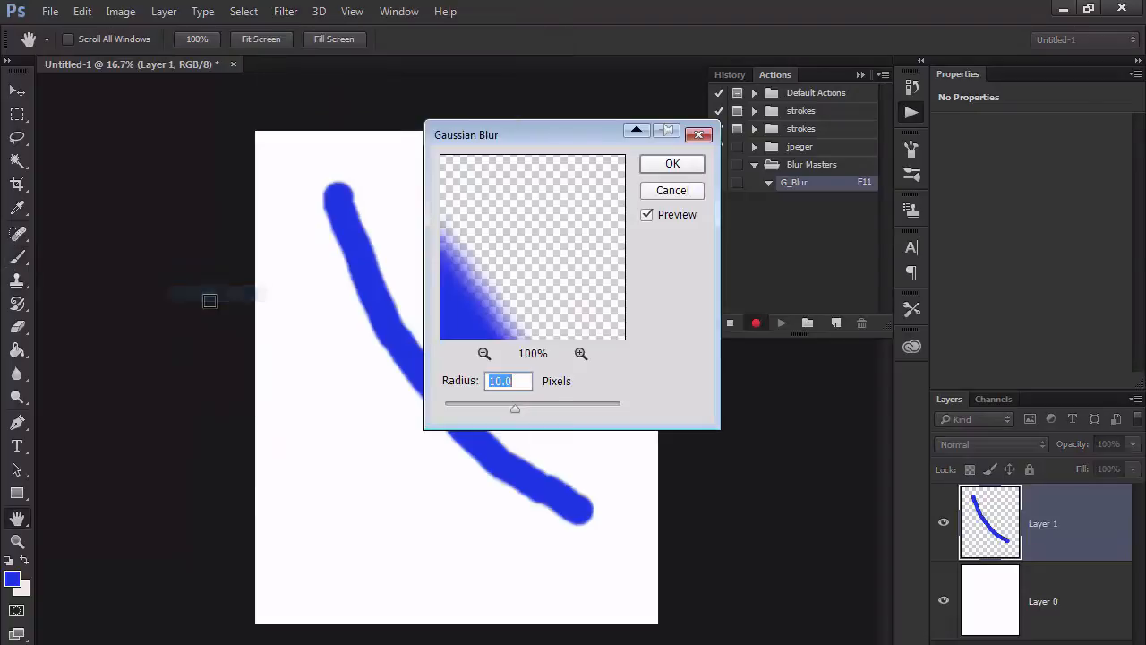
{"action": "left_click", "coordinate": [673, 167]}
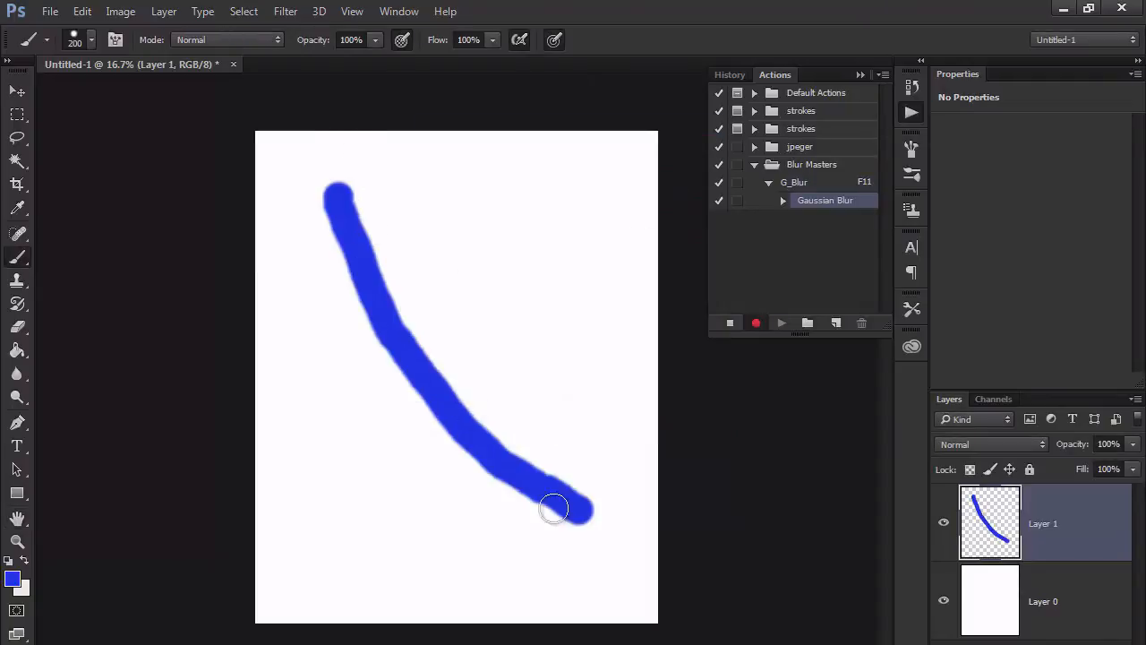
{"action": "left_click", "coordinate": [730, 324]}
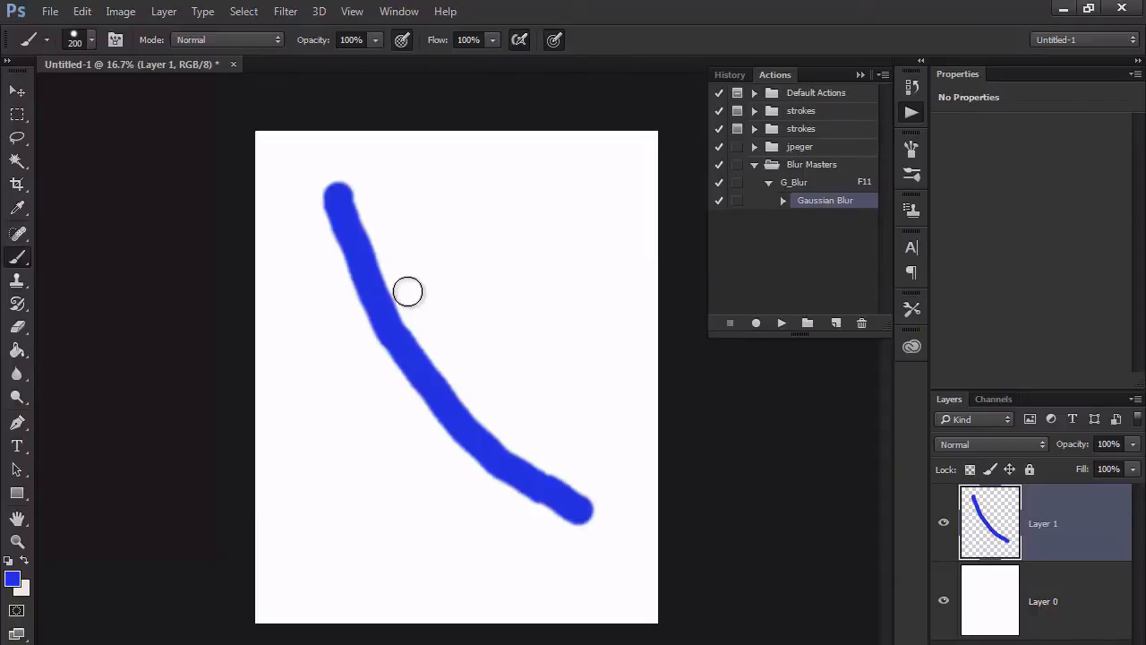
{"action": "key", "text": "F11"}
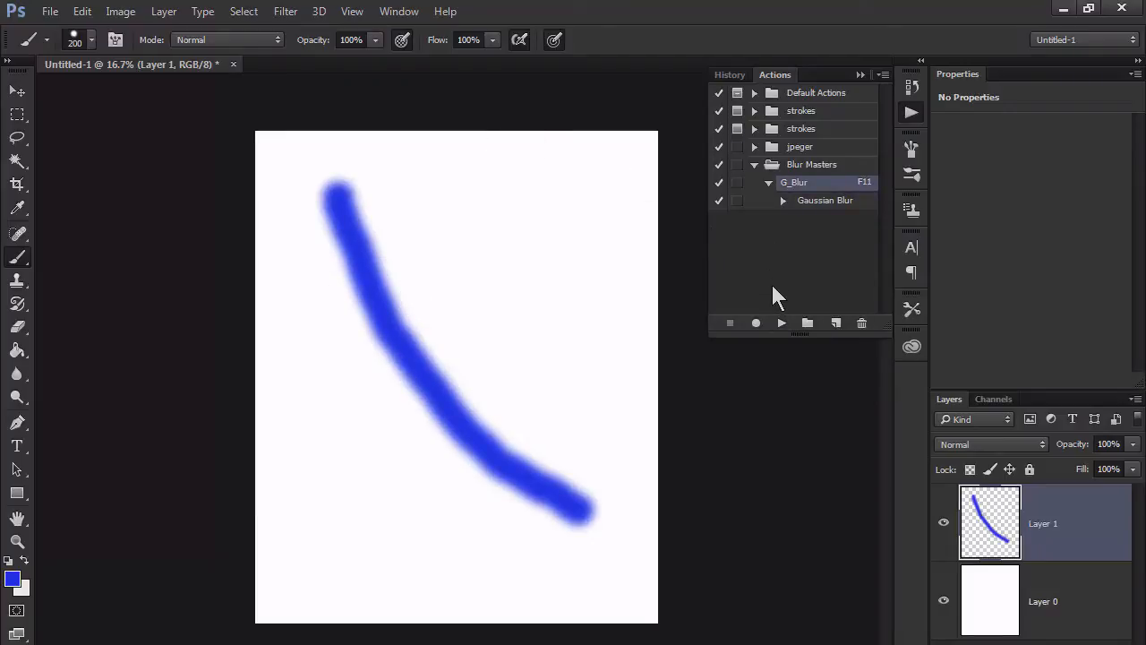
- Create an action named Big Blur in the Blur Masters set with function key F12 and color Orange, and start recording it
{"action": "left_click", "coordinate": [836, 322]}
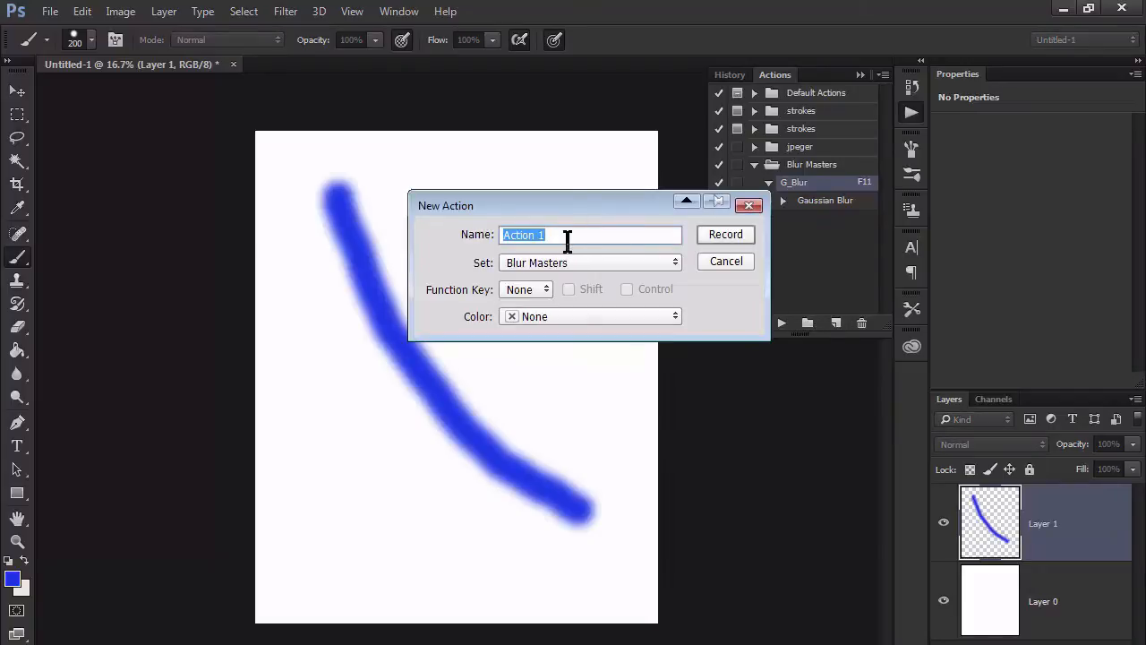
{"action": "type", "text": "Big Blur"}
{"action": "left_click", "coordinate": [538, 289]}
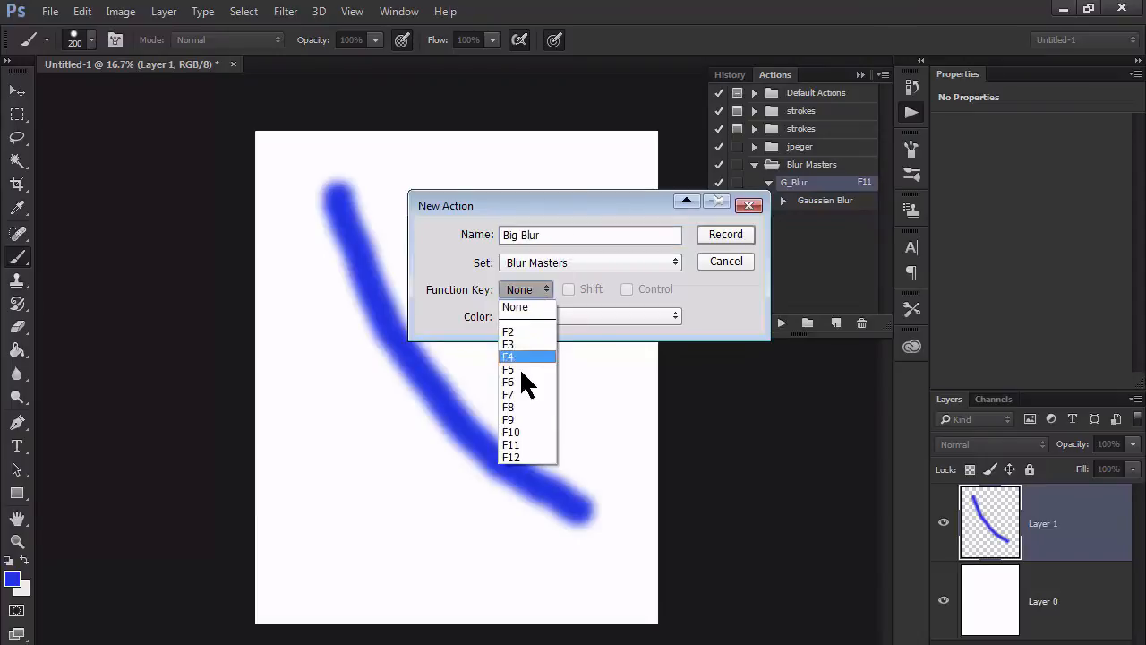
{"action": "left_click", "coordinate": [519, 458]}
{"action": "left_click", "coordinate": [549, 314]}
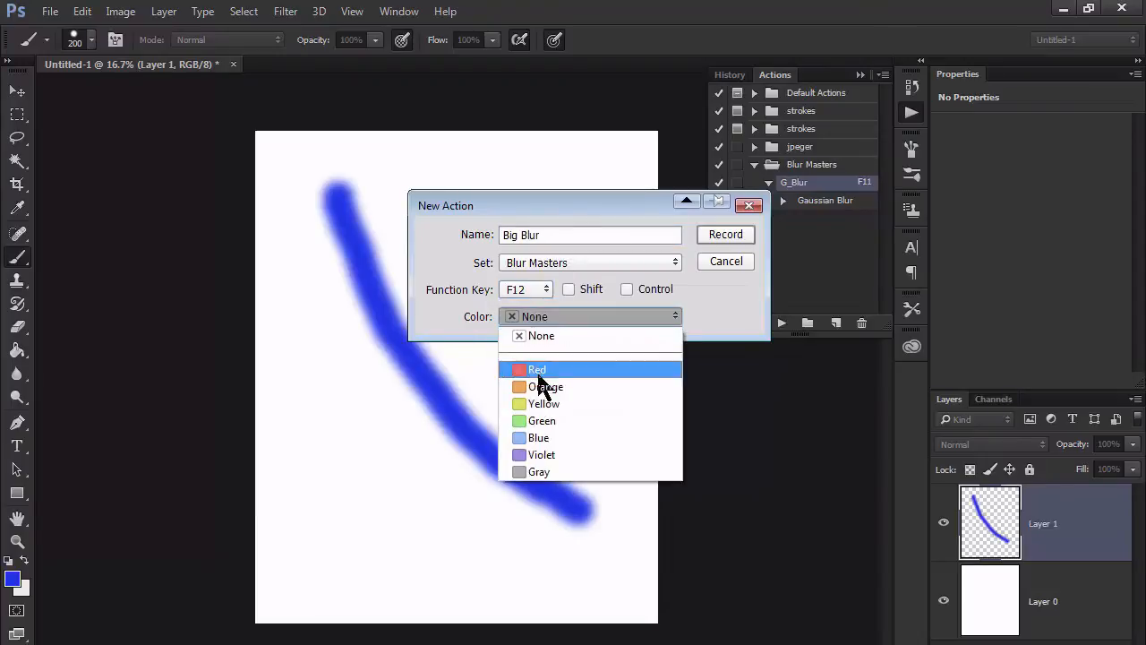
{"action": "left_click", "coordinate": [538, 387]}
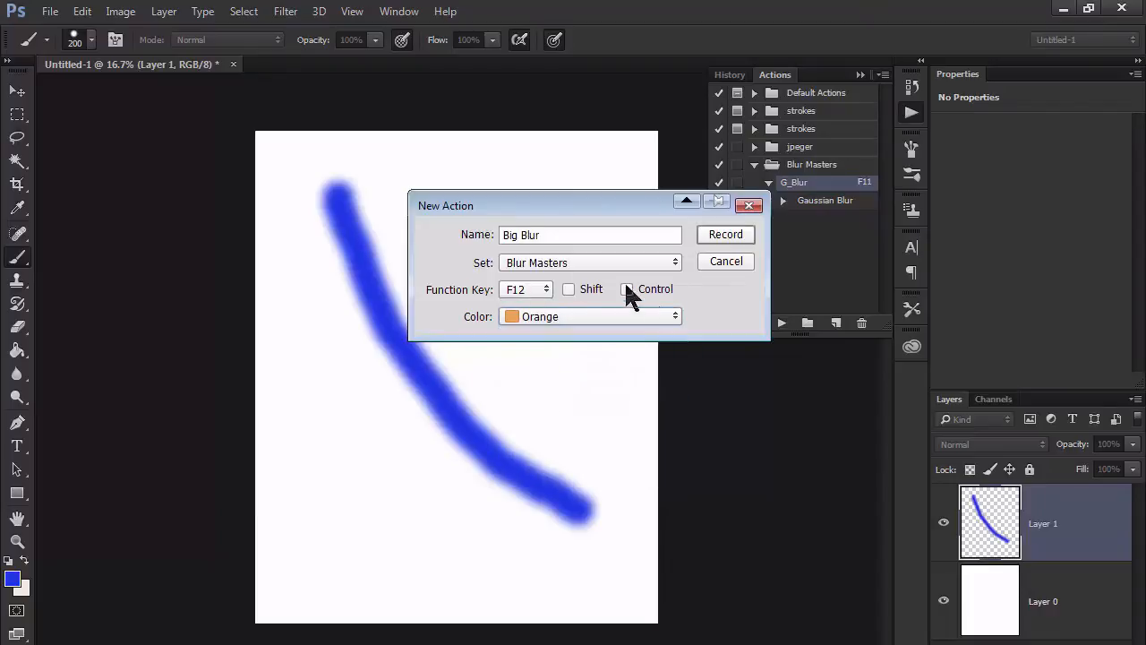
{"action": "left_click", "coordinate": [727, 236]}
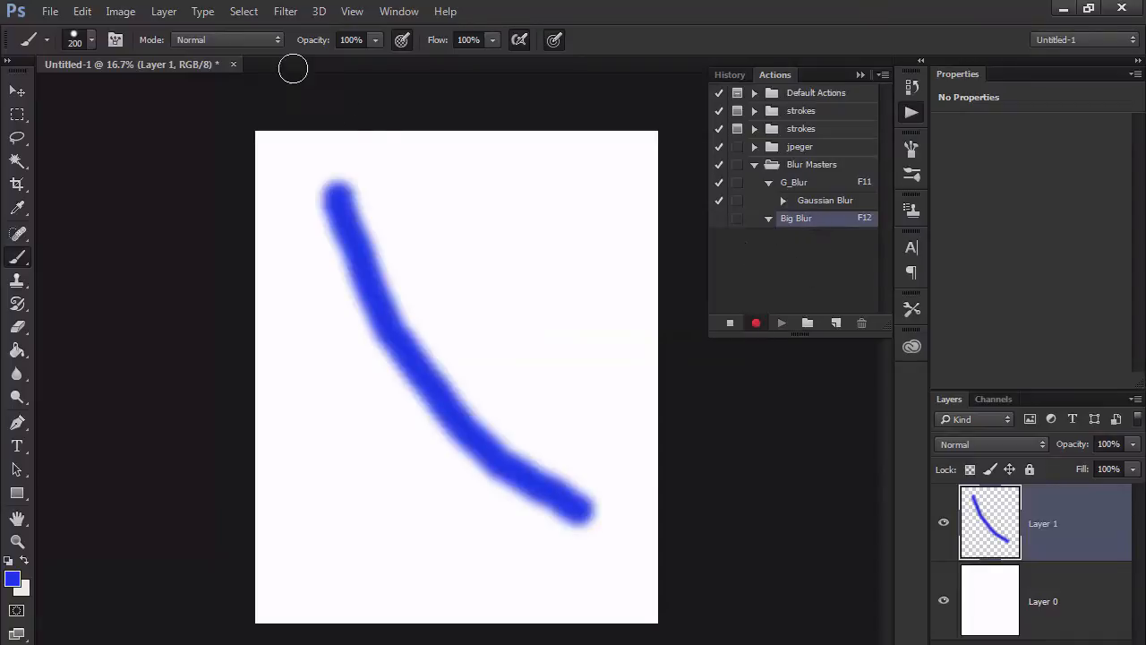
- Record a Gaussian Blur with a 146.2-pixel radius on the blue stroke into the Big Blur action
{"action": "left_click", "coordinate": [285, 11]}
{"action": "mouse_move", "coordinate": [307, 244]}
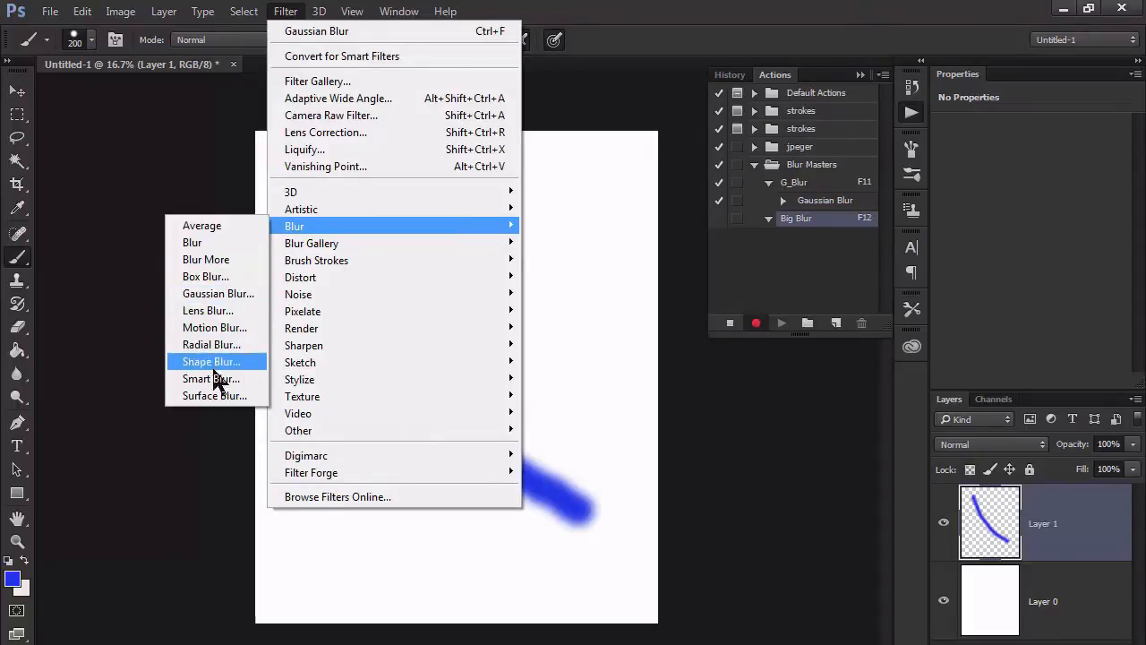
{"action": "left_click", "coordinate": [216, 296]}
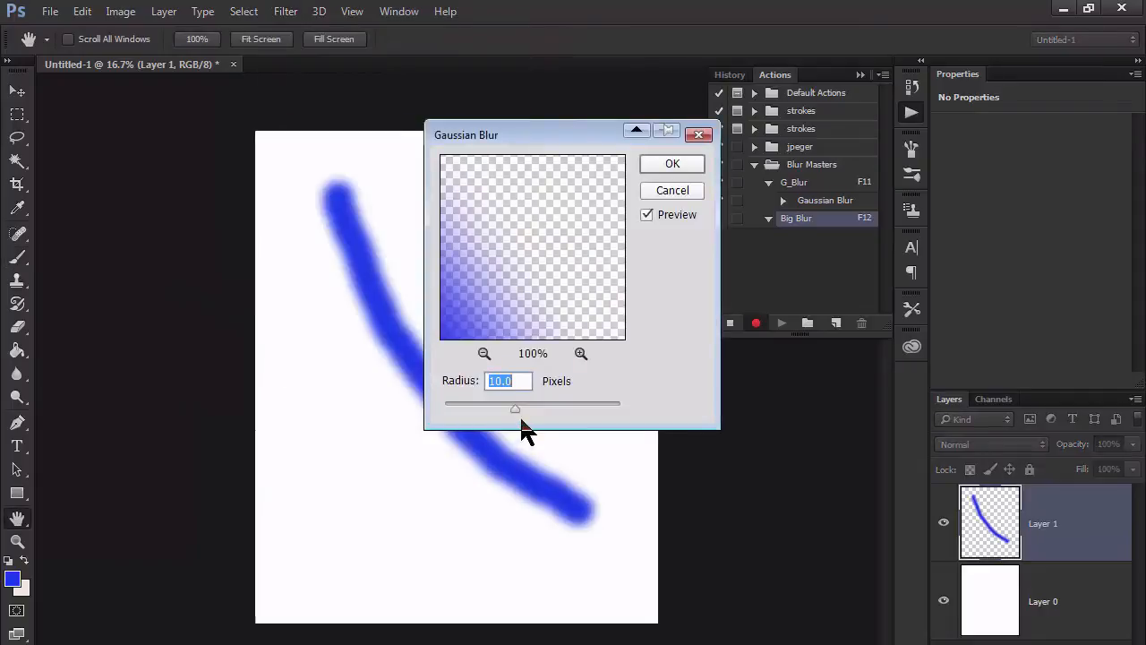
{"action": "mouse_move", "coordinate": [519, 407]}
{"action": "left_mouse_down"}
{"action": "mouse_move", "coordinate": [586, 412]}
{"action": "mouse_move", "coordinate": [548, 403]}
{"action": "mouse_move", "coordinate": [571, 406]}
{"action": "left_mouse_up"}
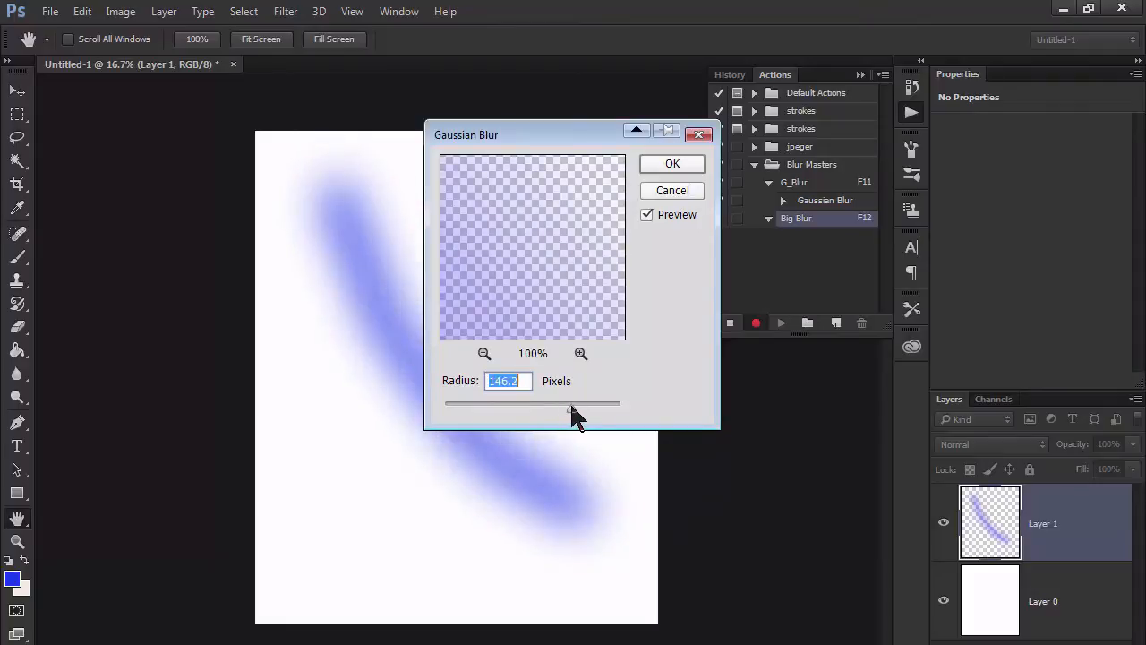
{"action": "left_click", "coordinate": [664, 167]}
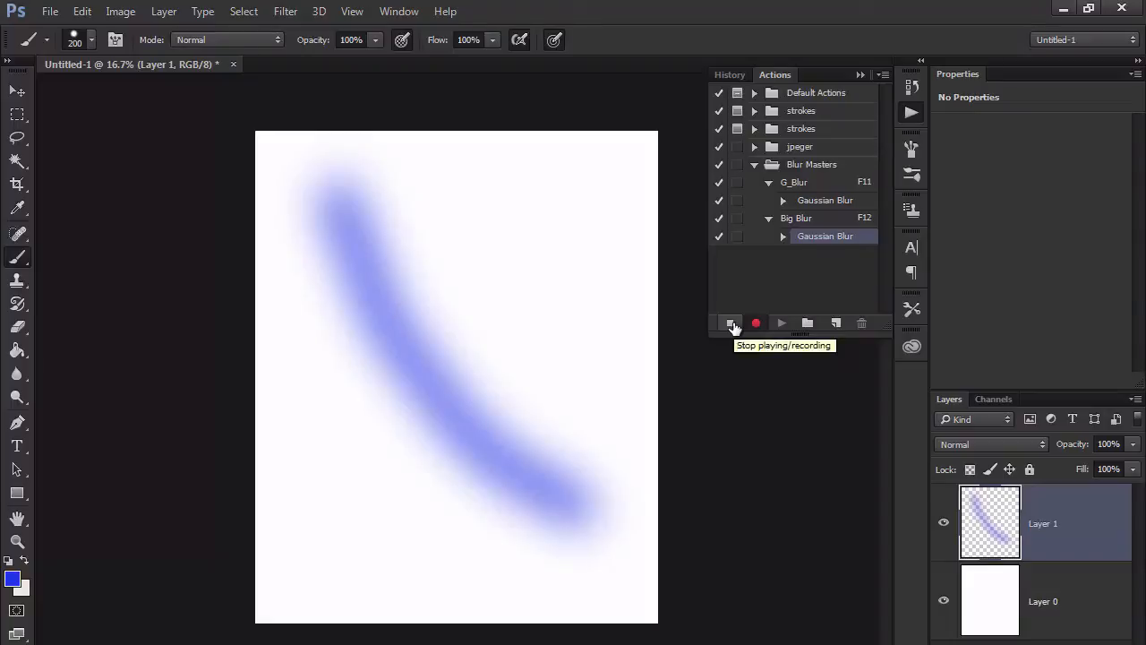
{"action": "left_click", "coordinate": [731, 323]}
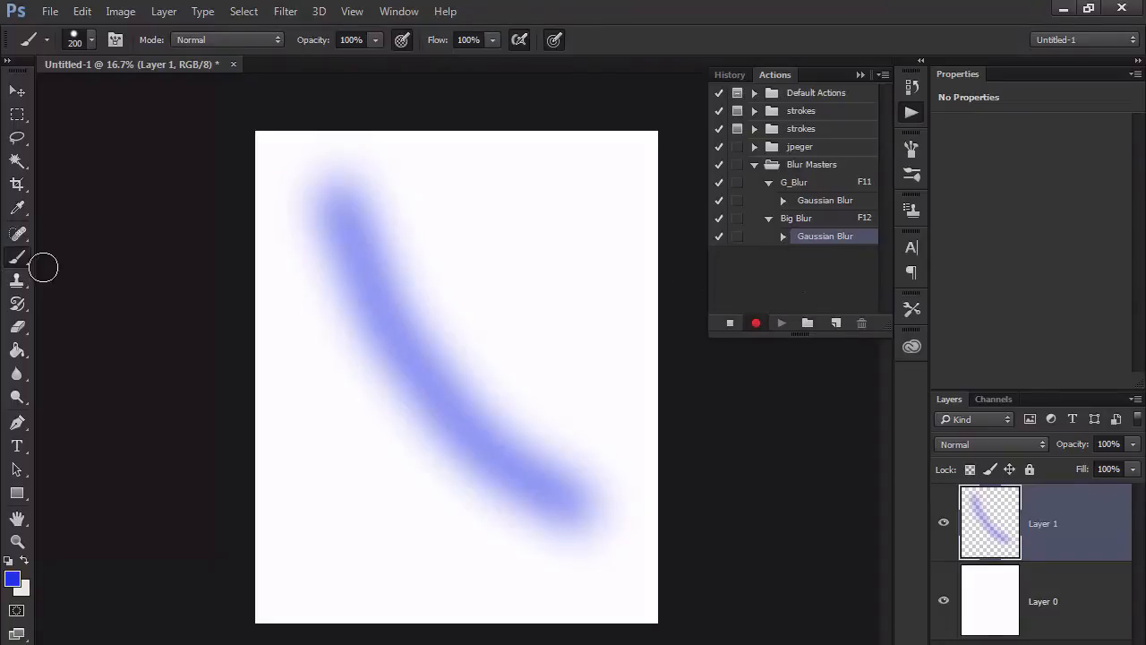
- Paint a short blue stroke in the canvas's upper-right area and lasso a freehand selection across both strokes, ending the recording
{"action": "left_click_drag", "start_coordinate": [595, 205], "coordinate": [455, 274]}
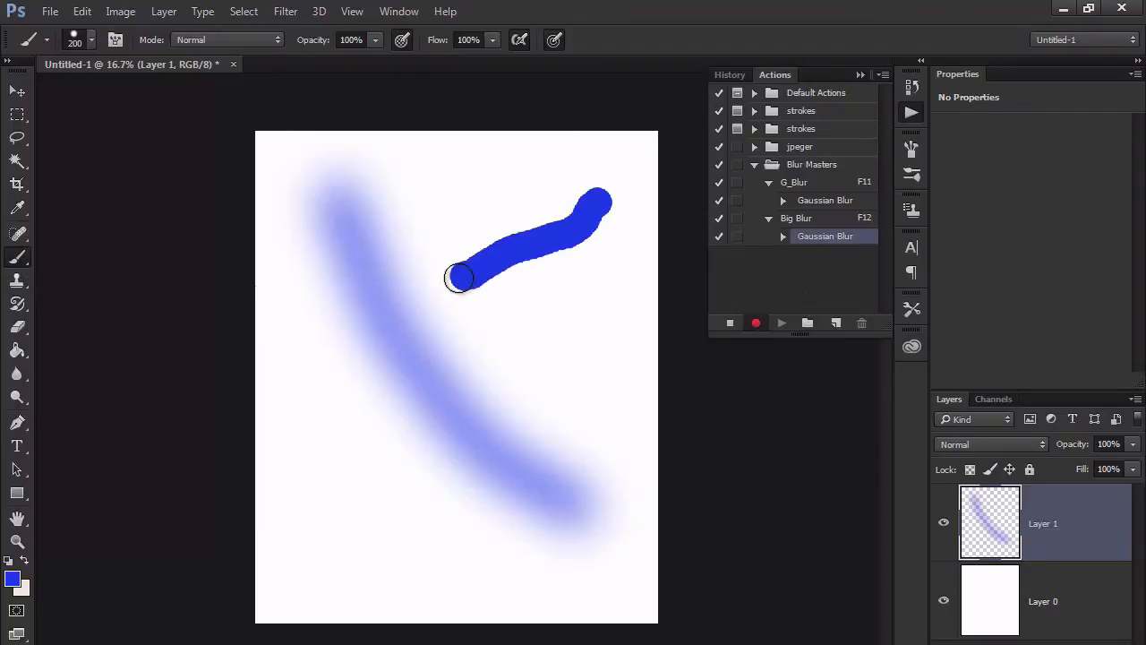
{"action": "left_click", "coordinate": [17, 137]}
{"action": "mouse_move", "coordinate": [349, 201]}
{"action": "left_mouse_down"}
{"action": "mouse_move", "coordinate": [564, 398]}
{"action": "mouse_move", "coordinate": [506, 215]}
{"action": "left_mouse_up"}
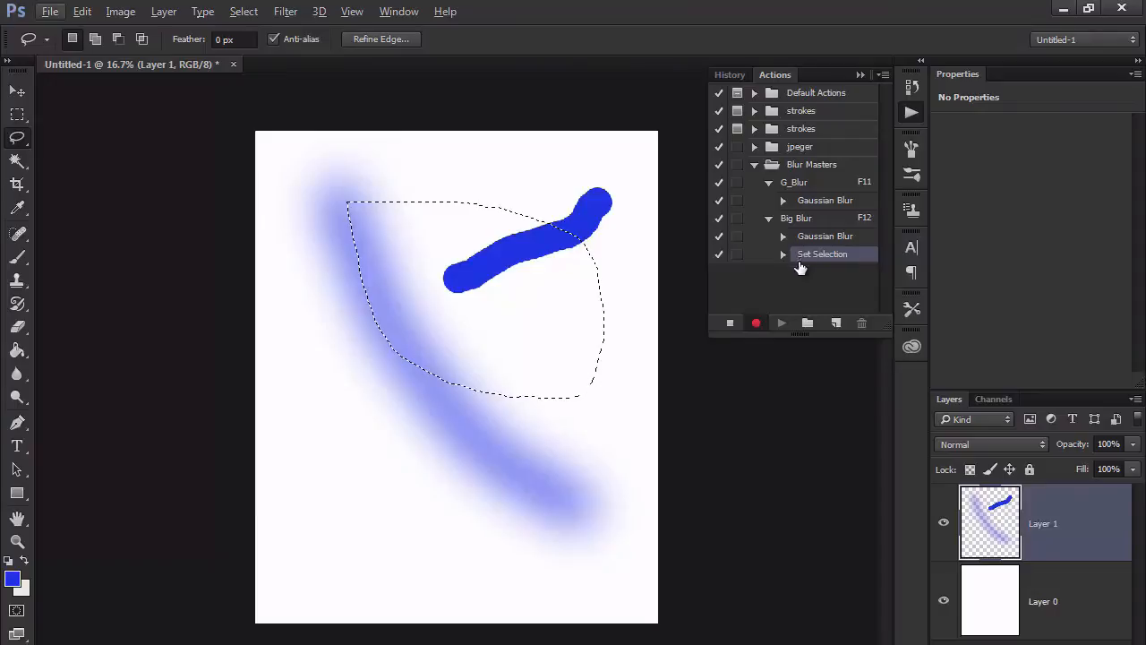
{"action": "left_click", "coordinate": [731, 324]}
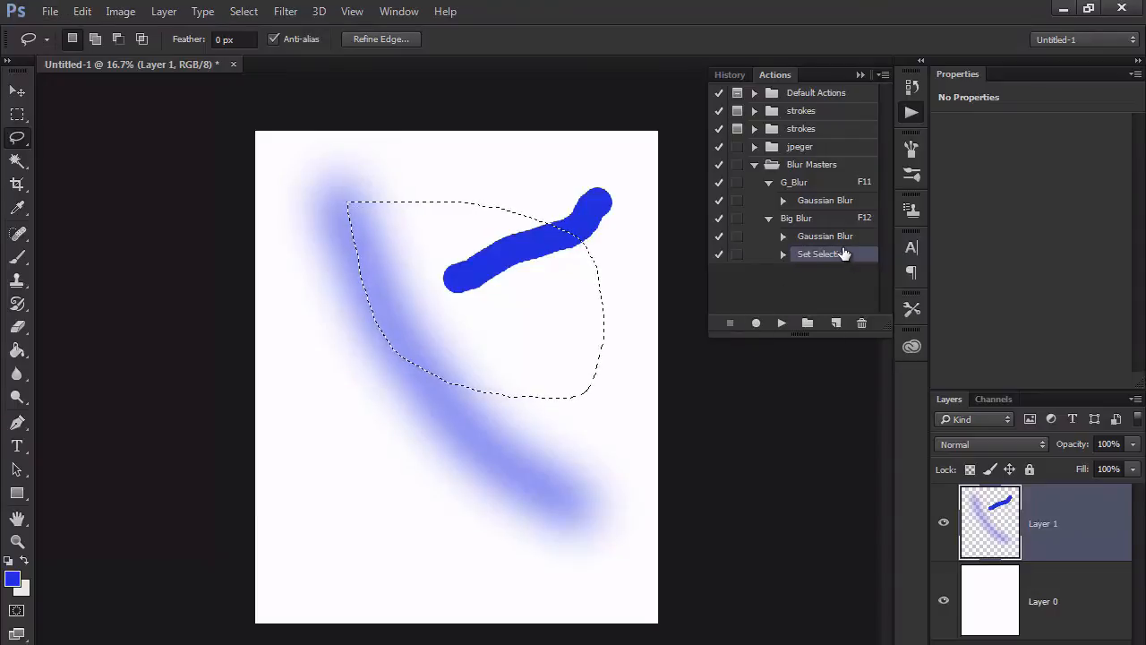
- Delete the Set Selection step from the Big Blur action and clear the lasso selection, leaving both blur actions collapsed
{"action": "left_click_drag", "start_coordinate": [843, 254], "coordinate": [864, 326]}
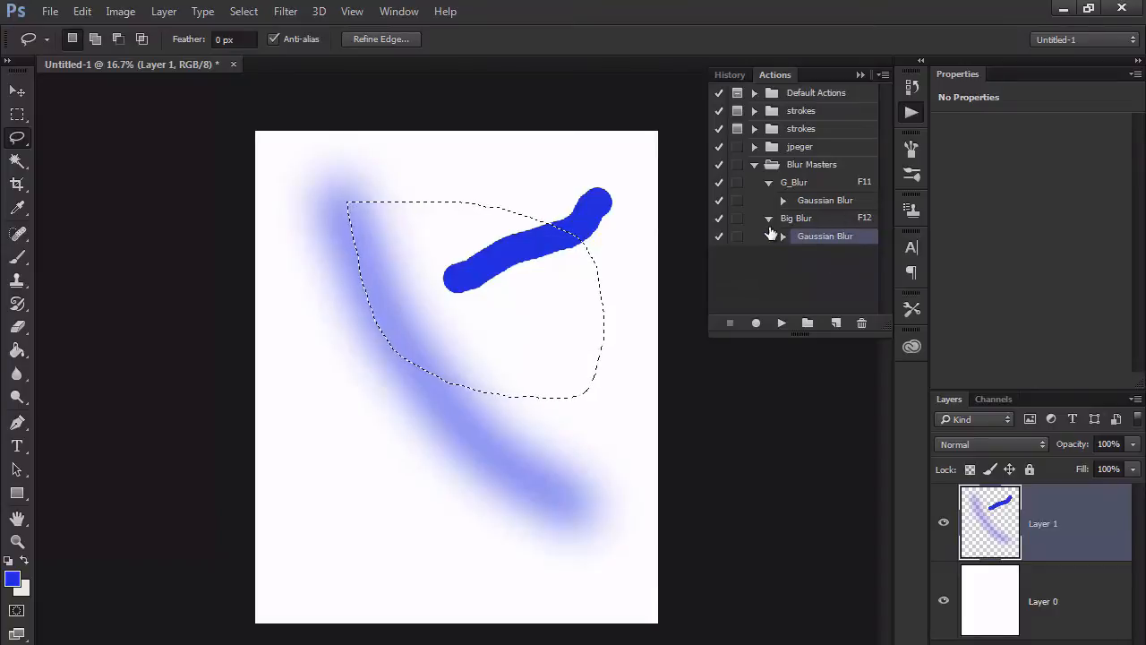
{"action": "left_click", "coordinate": [621, 266]}
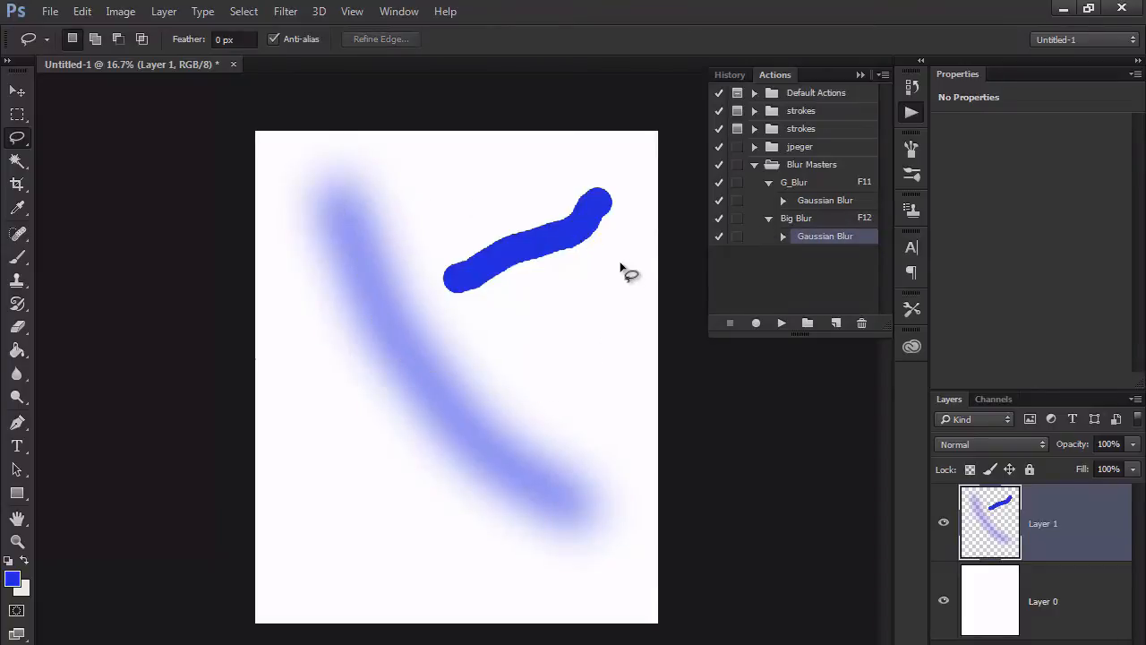
{"action": "left_click", "coordinate": [769, 218]}
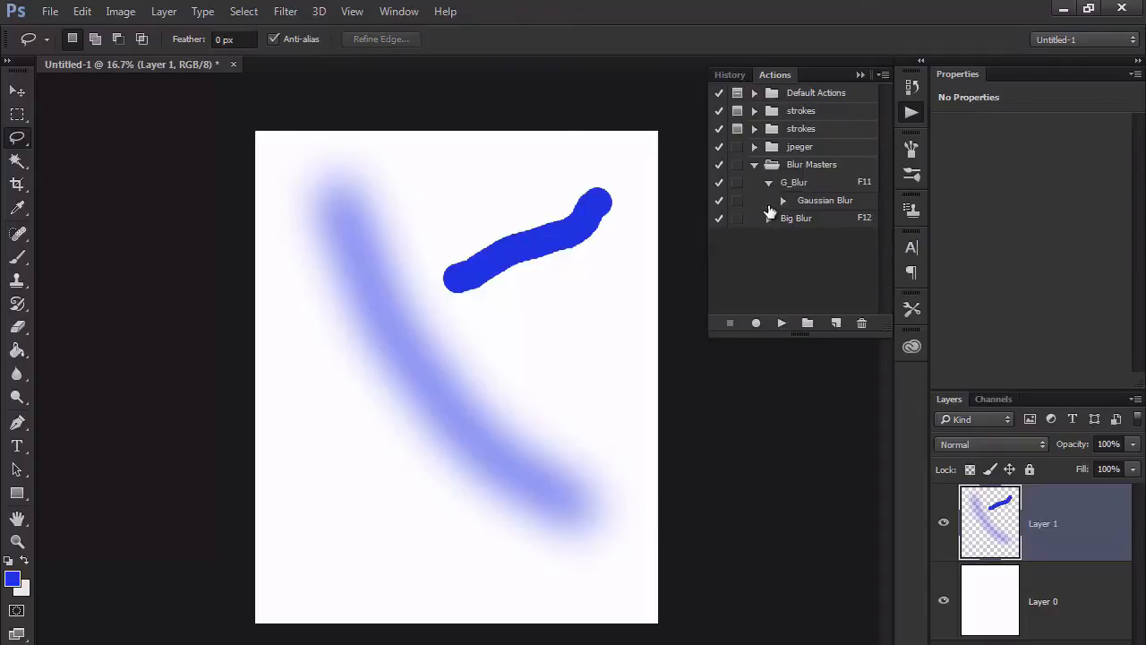
{"action": "left_click", "coordinate": [766, 184]}
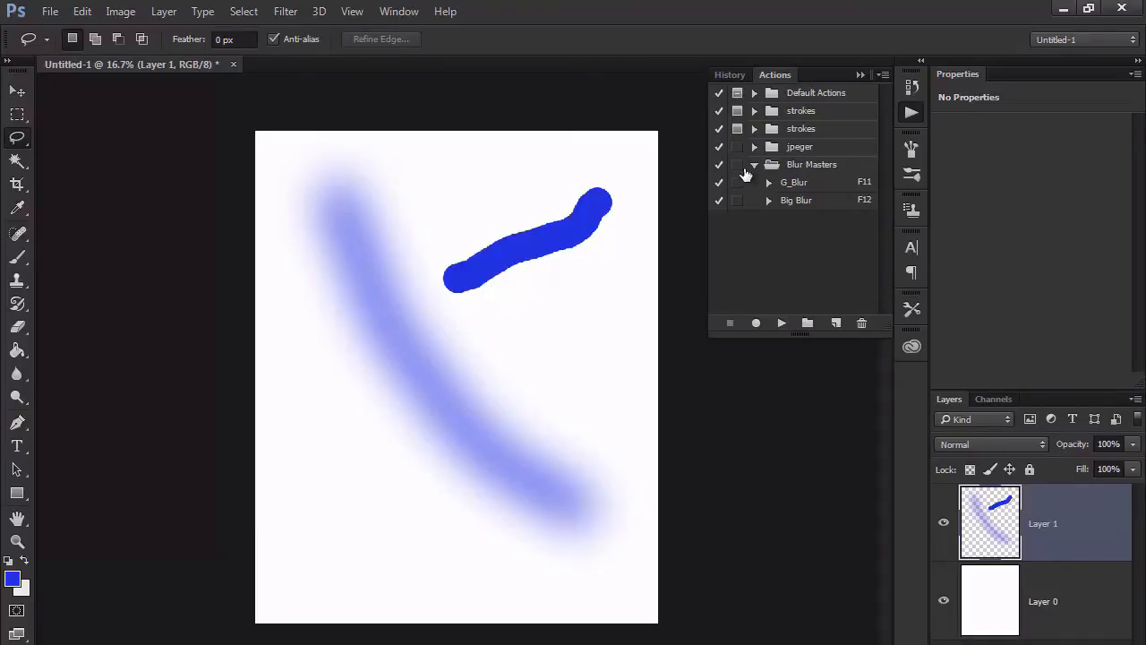
- Look at the Keyboard Shortcuts and Menus settings for the application menus and close them without changes
{"action": "left_click", "coordinate": [399, 12]}
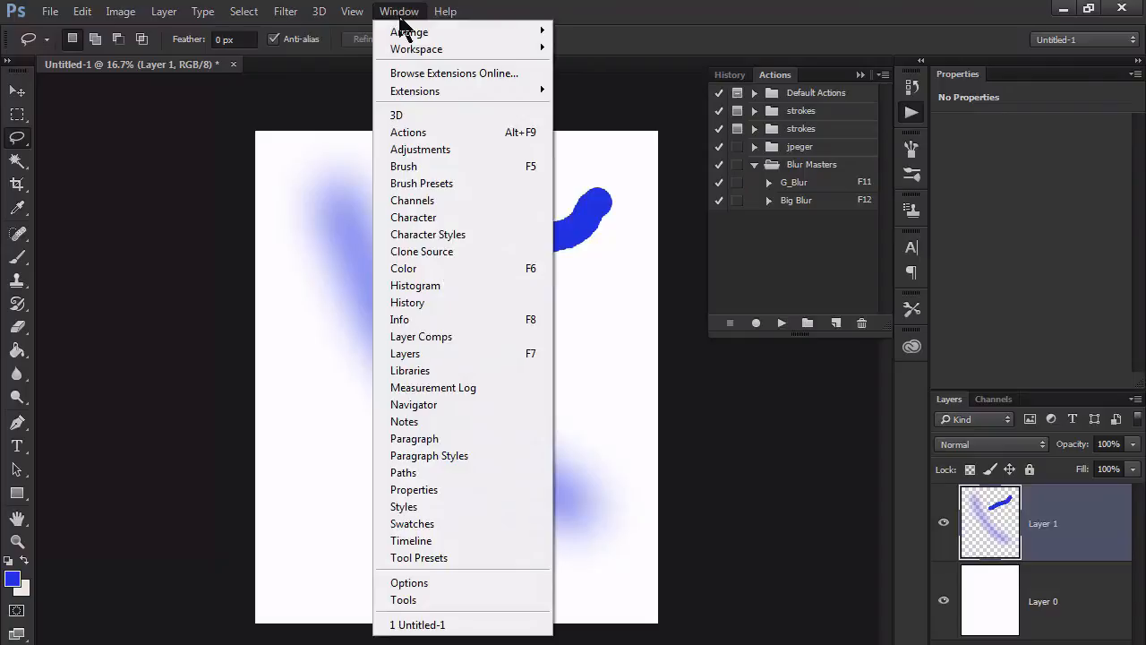
{"action": "mouse_move", "coordinate": [414, 49]}
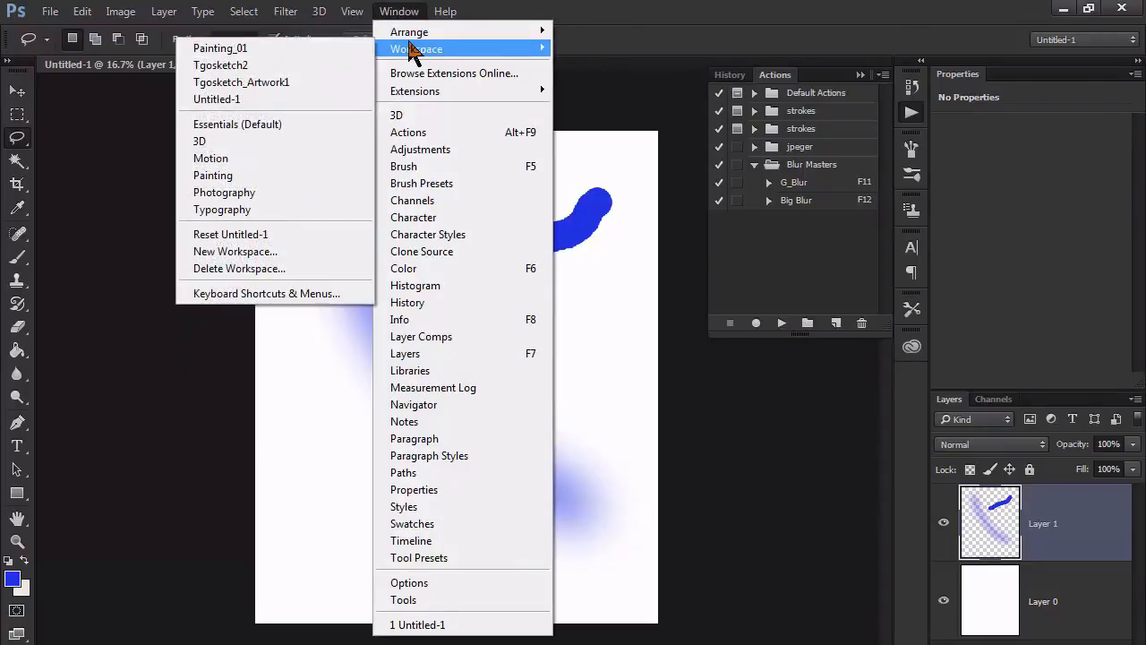
{"action": "left_click", "coordinate": [302, 293]}
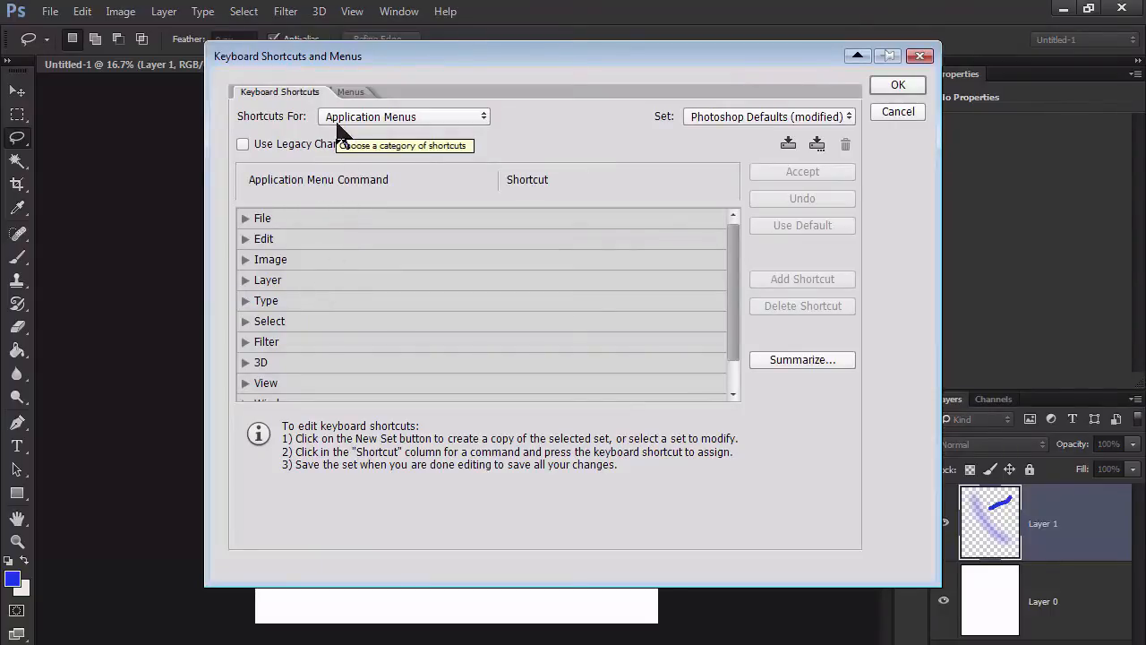
{"action": "left_click", "coordinate": [898, 112]}
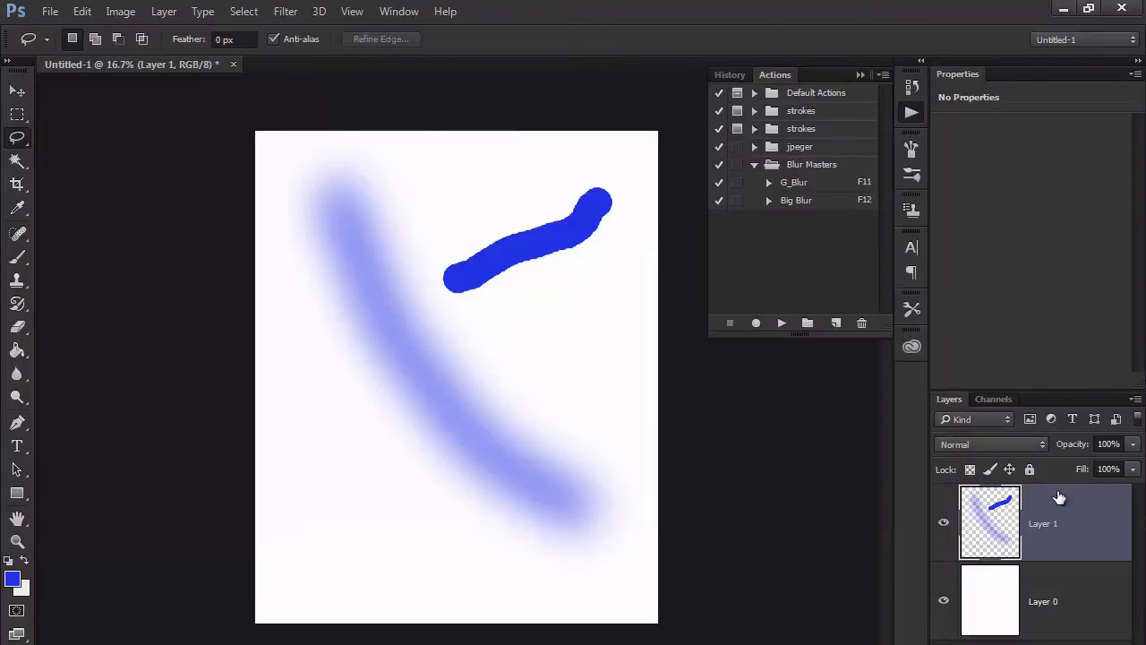
- Add four new empty layers above Layer 1
{"action": "left_click", "coordinate": [1082, 643]}
{"action": "left_click", "coordinate": [1082, 643]}
{"action": "left_click", "coordinate": [1083, 643]}
{"action": "left_click", "coordinate": [1082, 643]}
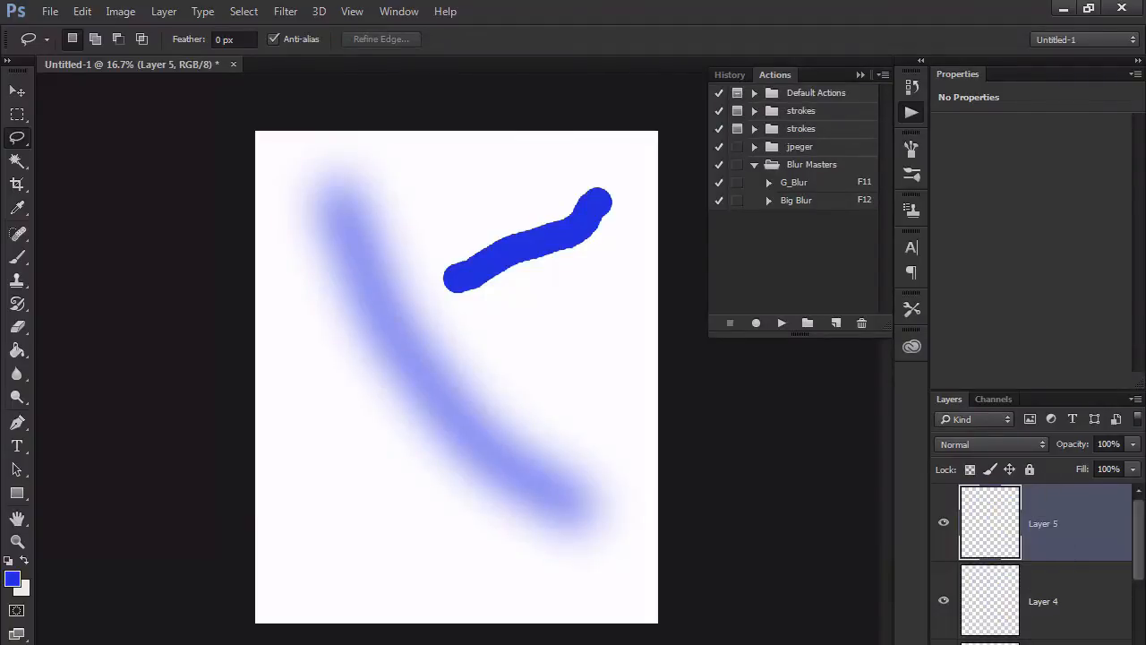
- Select all layers from Layer 5 down to Layer 1 and convert them into a single smart object
{"action": "left_click_drag", "start_coordinate": [1141, 536], "coordinate": [1137, 632]}
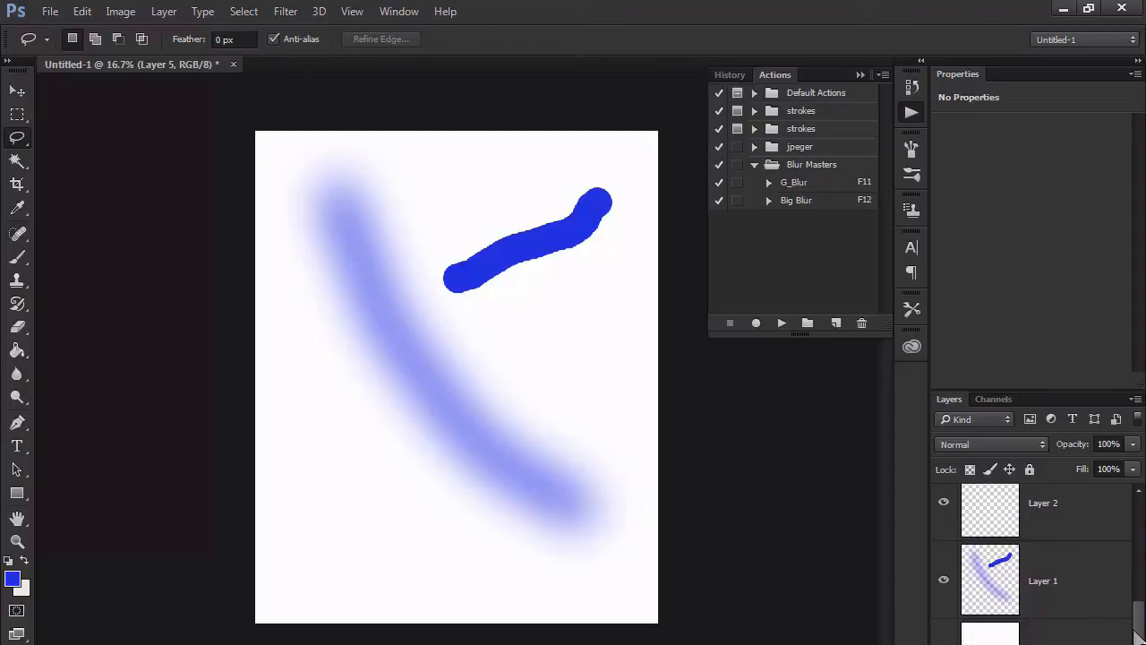
{"action": "mouse_move", "coordinate": [1137, 631]}
{"action": "left_mouse_down"}
{"action": "mouse_move", "coordinate": [1137, 522]}
{"action": "mouse_move", "coordinate": [1141, 613]}
{"action": "left_mouse_up"}
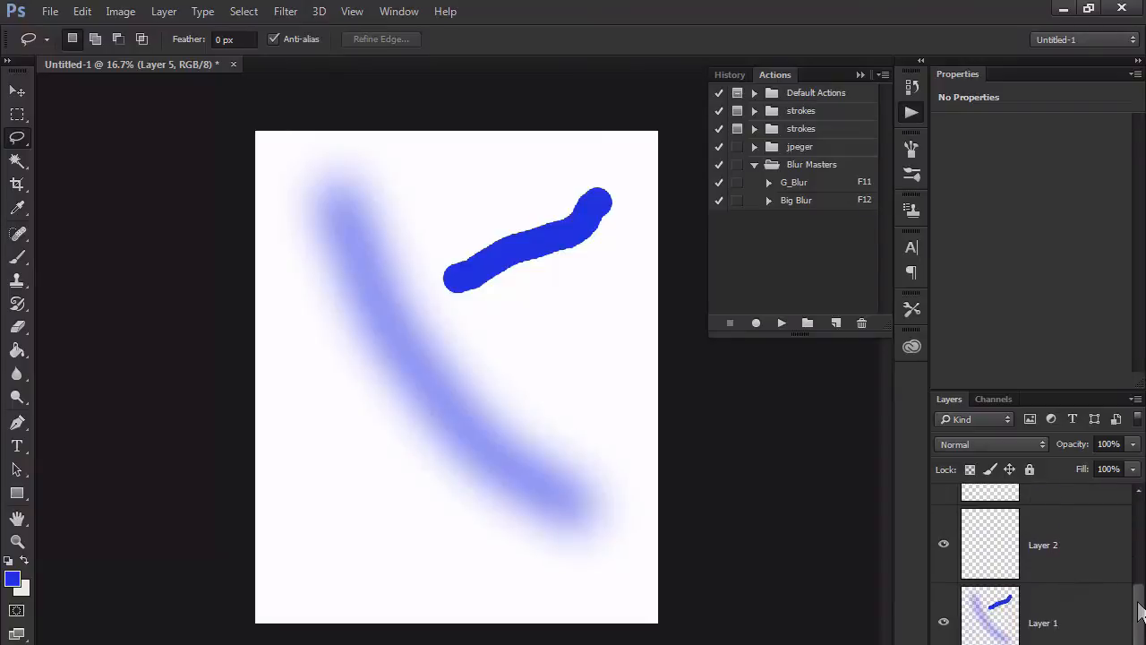
{"action": "left_click", "coordinate": [1091, 633], "text": "shift"}
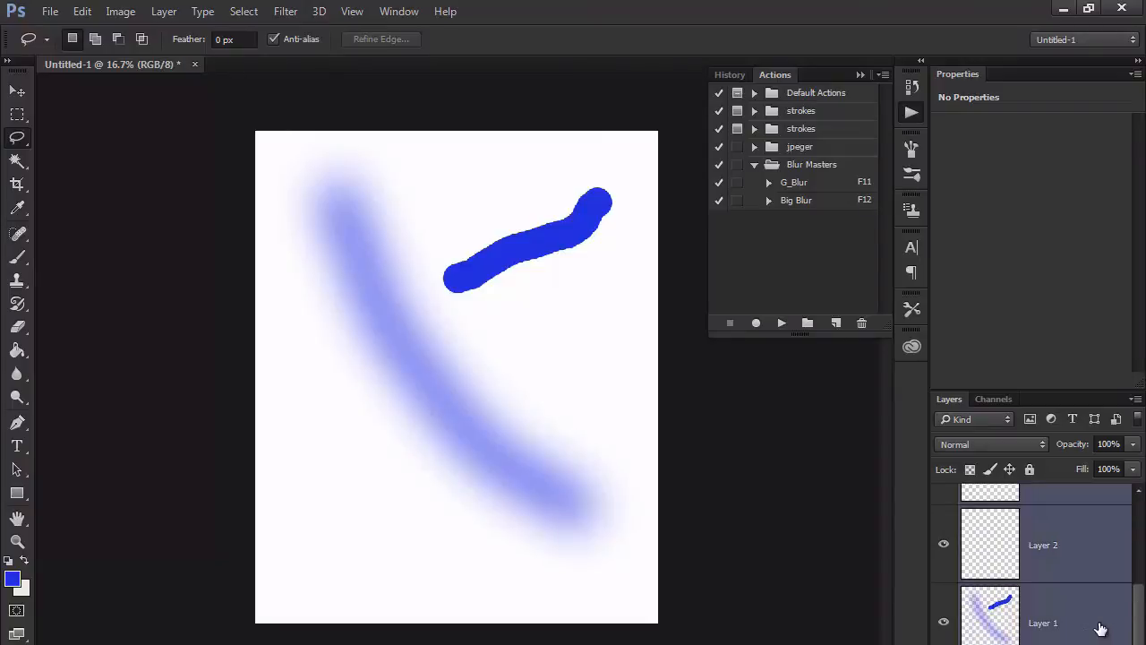
{"action": "scroll", "coordinate": [1100, 626], "scroll_direction": "up", "scroll_amount": 5}
{"action": "scroll", "coordinate": [1109, 620], "scroll_direction": "down", "scroll_amount": 1}
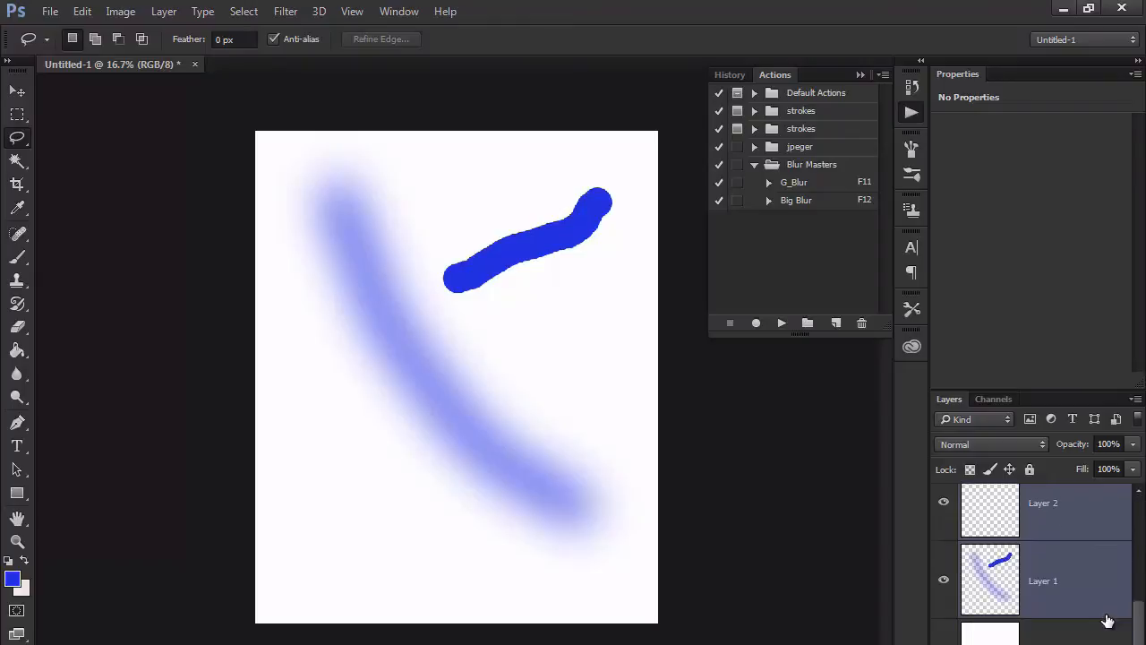
{"action": "scroll", "coordinate": [1039, 586], "scroll_direction": "up", "scroll_amount": 4}
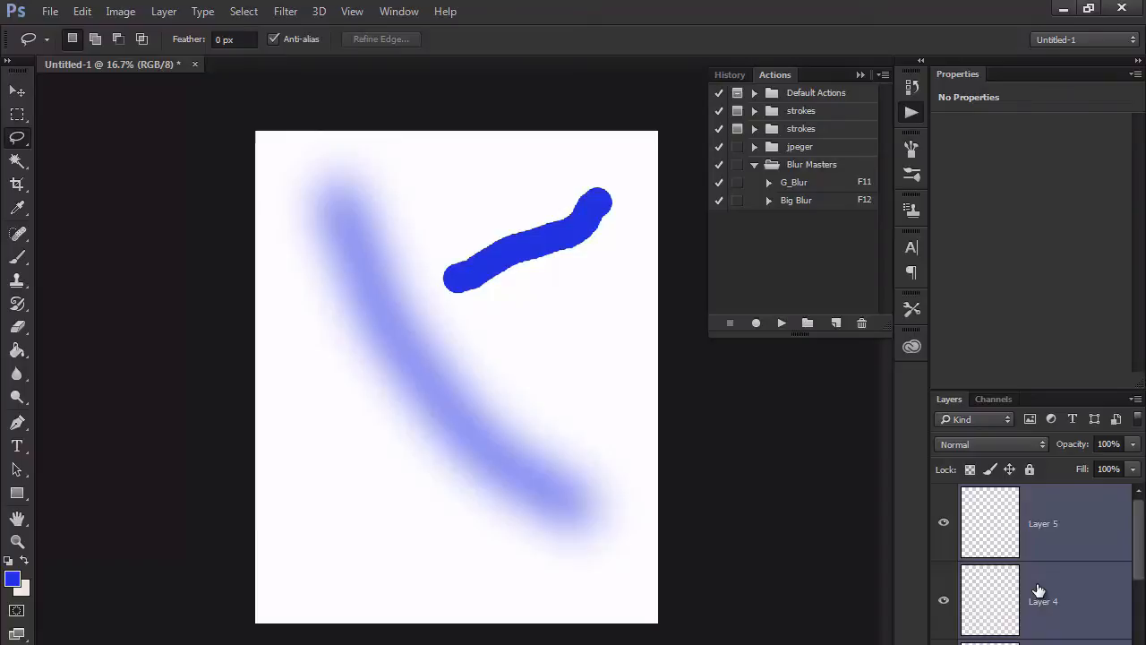
{"action": "right_click", "coordinate": [1039, 590]}
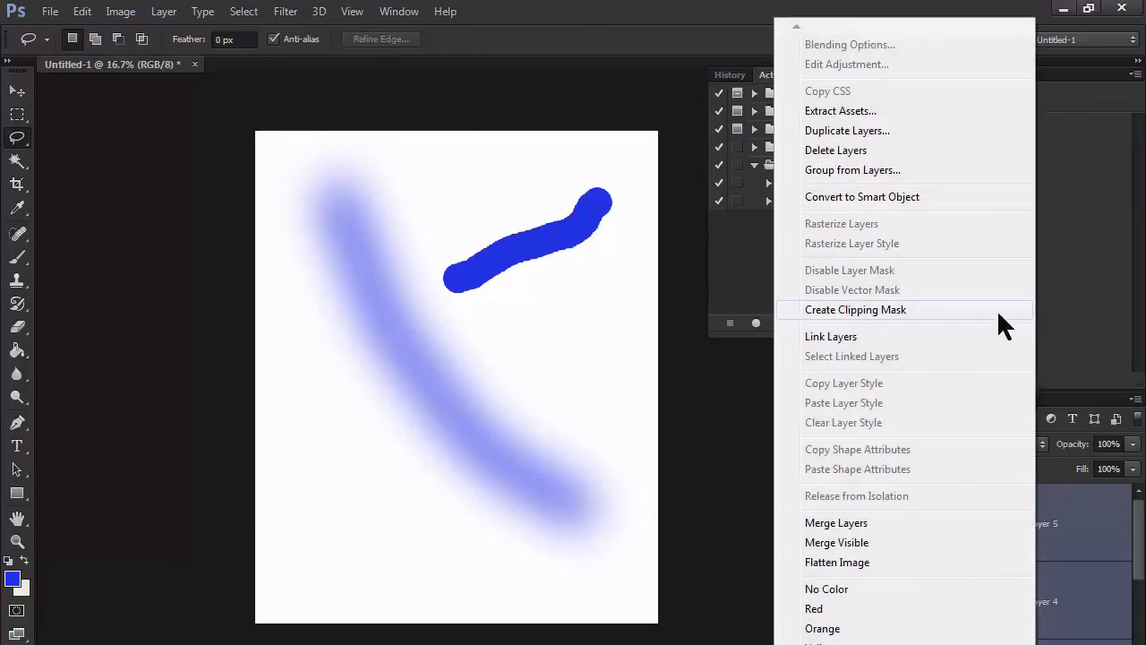
{"action": "left_click", "coordinate": [884, 197]}
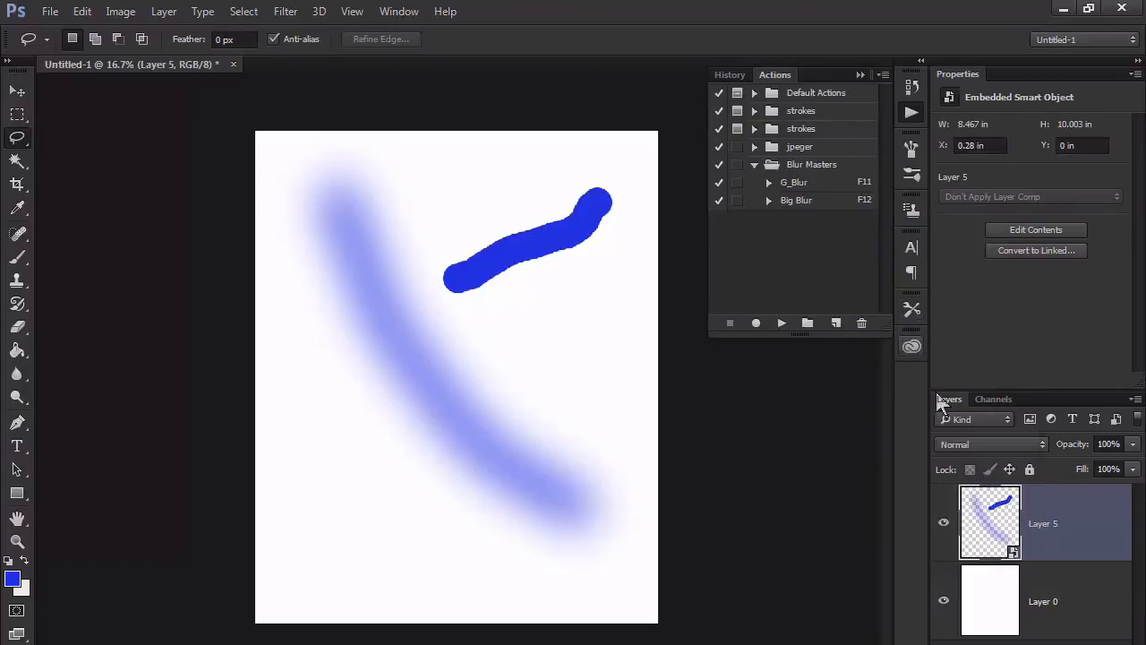
- Toggle the Layer 5 smart object's visibility off and on, and open its contents for editing
{"action": "left_click", "coordinate": [944, 526]}
{"action": "left_click", "coordinate": [944, 526]}
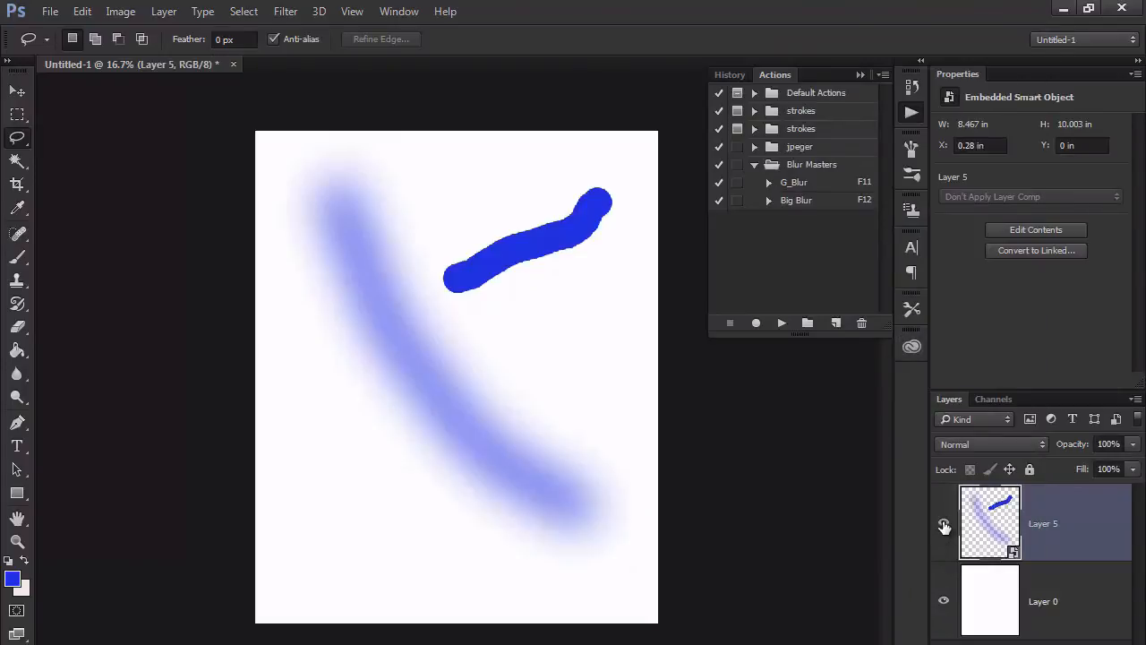
{"action": "double_click", "coordinate": [993, 530]}
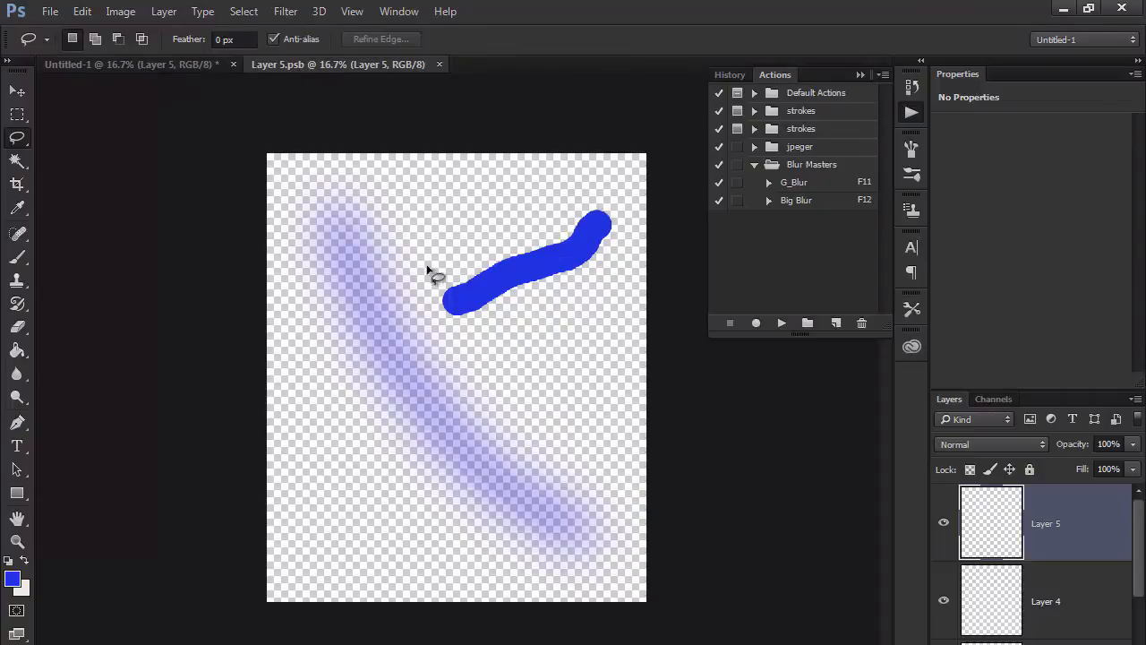
- Select the stroke layer, Layer 1, inside the smart object and shift its hue from blue to magenta with Hue/Saturation
{"action": "key", "text": "v"}
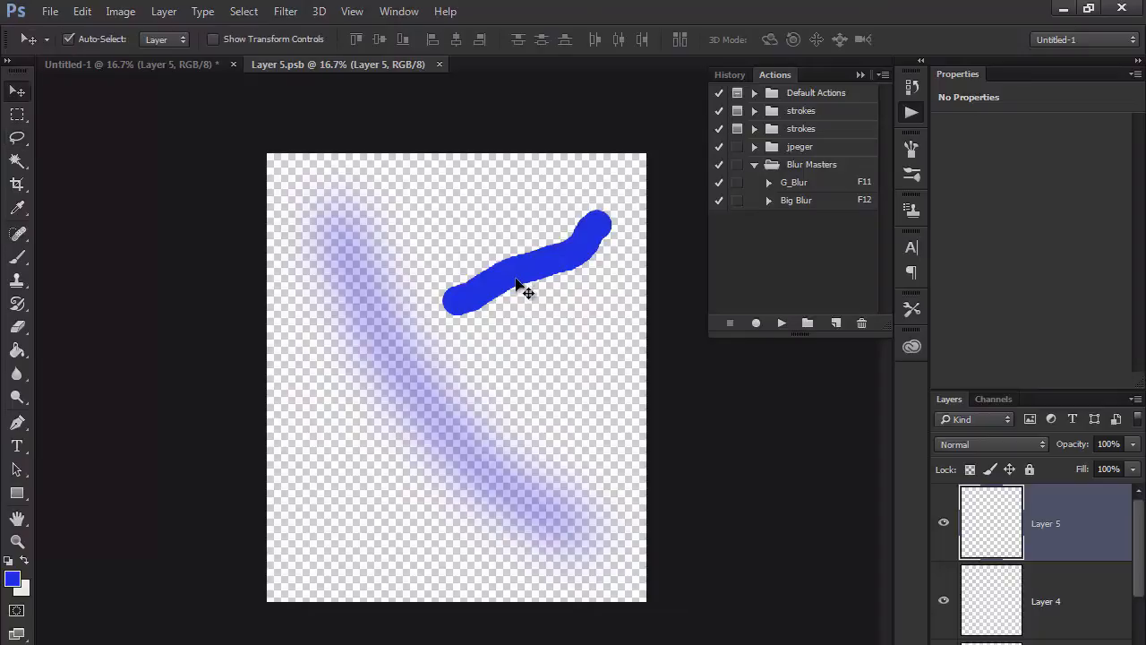
{"action": "left_click", "coordinate": [523, 287]}
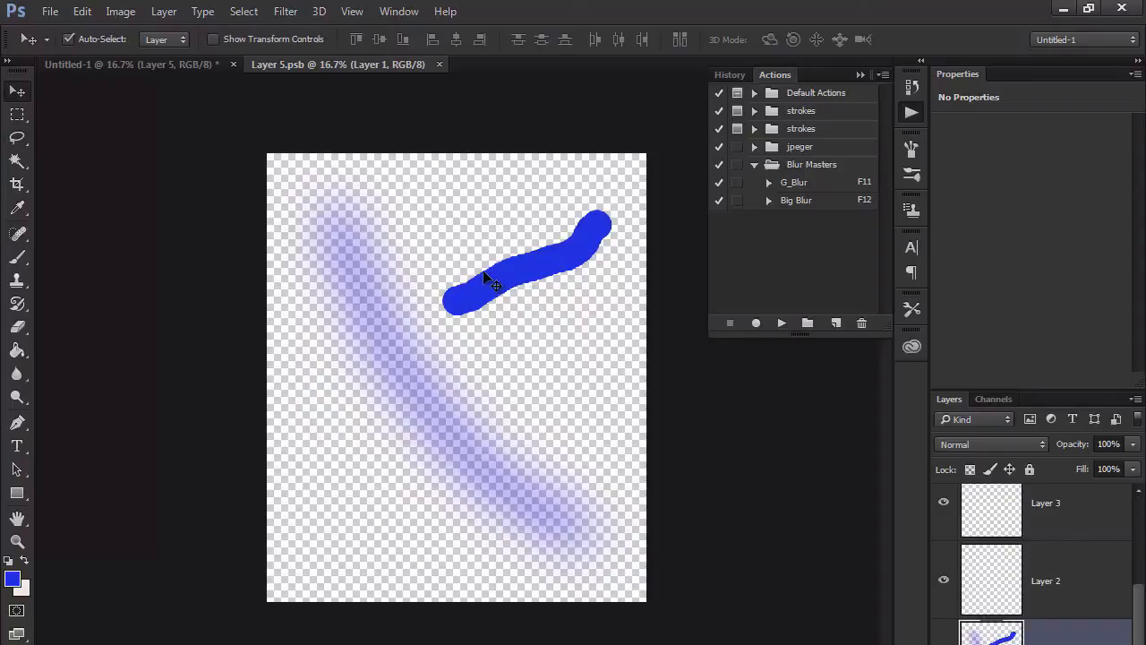
{"action": "key", "text": "ctrl+u"}
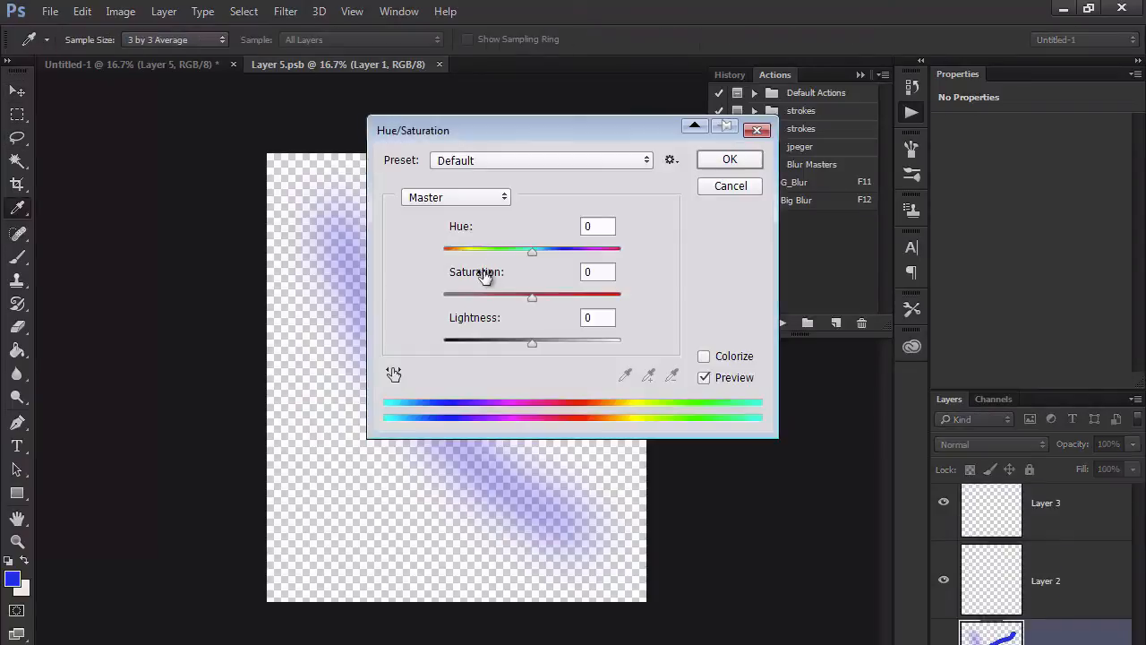
{"action": "left_click_drag", "start_coordinate": [537, 253], "coordinate": [582, 255]}
{"action": "mouse_move", "coordinate": [591, 130]}
{"action": "left_mouse_down"}
{"action": "mouse_move", "coordinate": [675, 228]}
{"action": "mouse_move", "coordinate": [788, 244]}
{"action": "left_mouse_up"}
{"action": "left_click", "coordinate": [927, 273]}
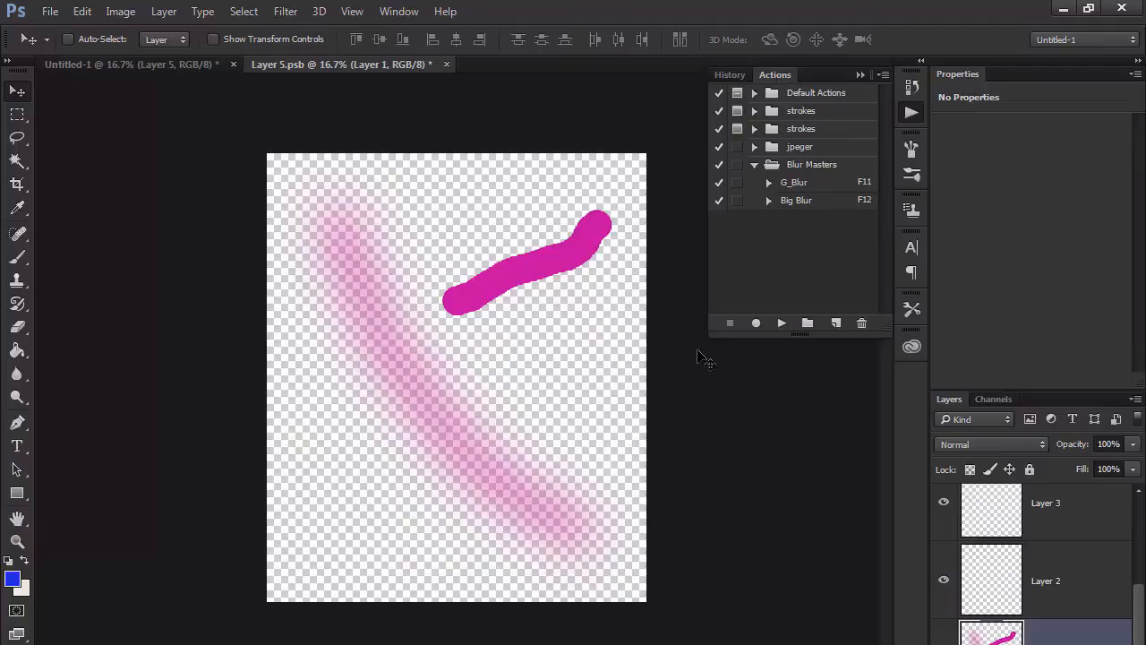
- Save the smart object's edited contents, return to the Untitled-1 document, and close Layer 5.psb
{"action": "key", "text": "ctrl+s"}
{"action": "left_click", "coordinate": [166, 65]}
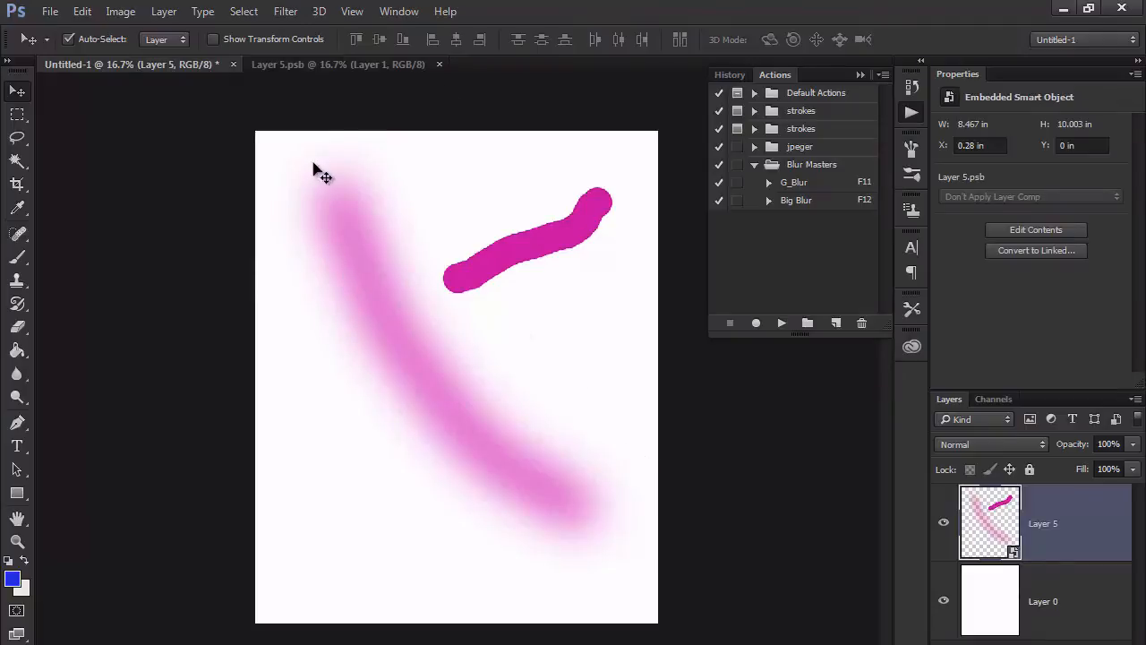
{"action": "left_click", "coordinate": [416, 70]}
{"action": "left_click", "coordinate": [439, 64]}
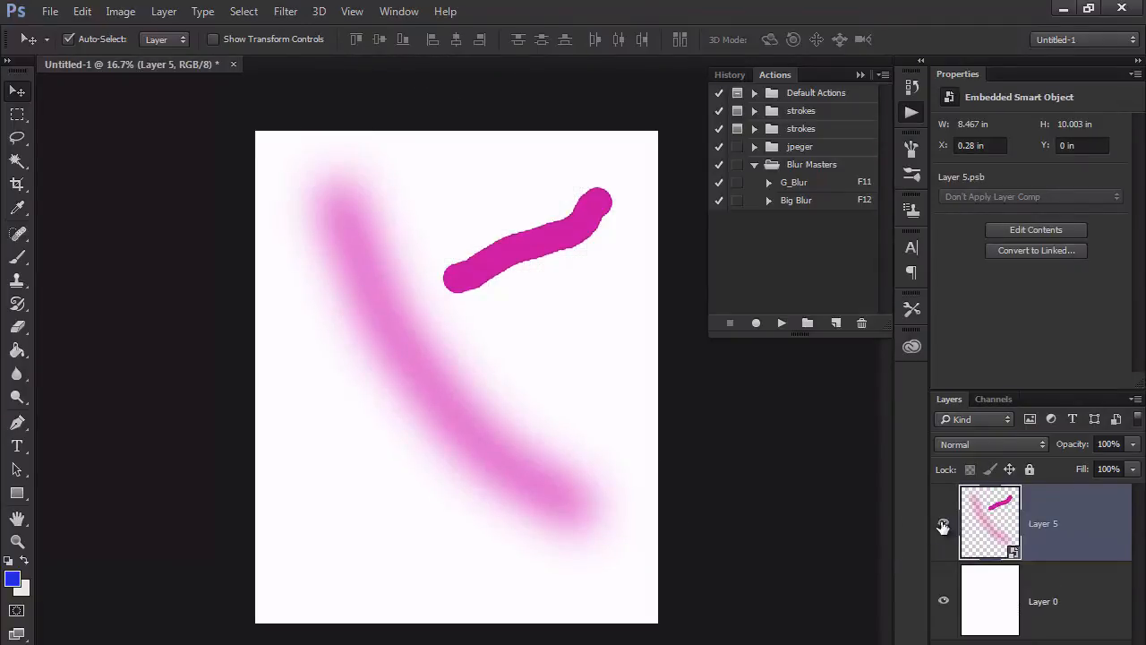
- Toggle the Layer 5 smart object's visibility several times to check what it contributes, leaving it visible
{"action": "left_click", "coordinate": [943, 528]}
{"action": "left_click", "coordinate": [943, 528]}
{"action": "left_click", "coordinate": [943, 528]}
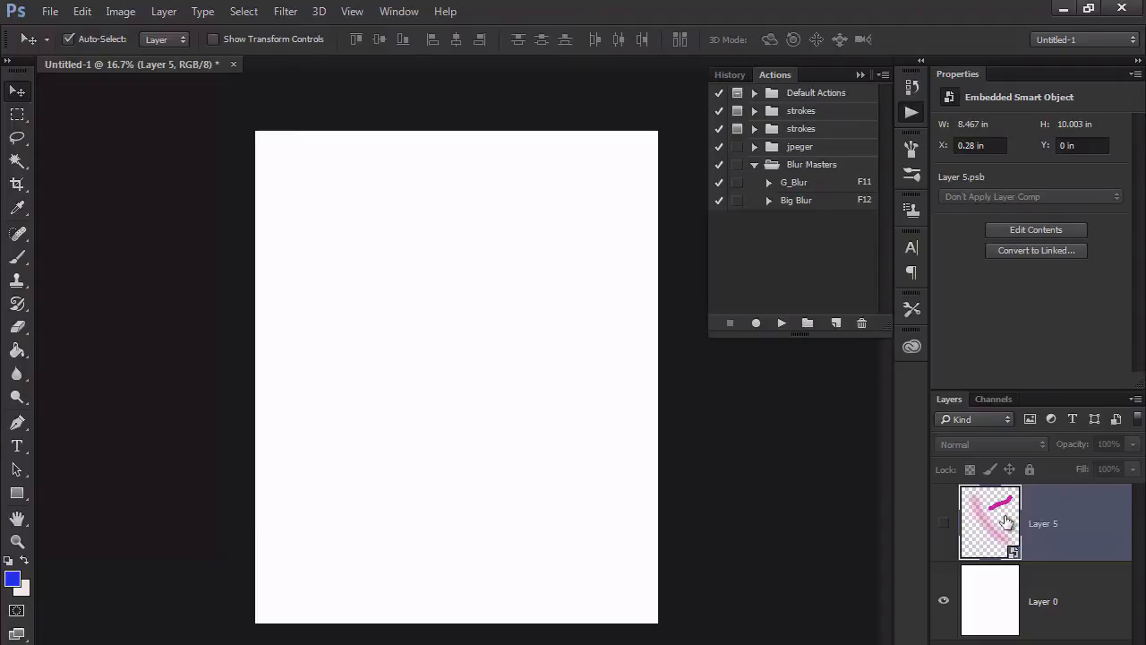
{"action": "left_click", "coordinate": [945, 527]}
{"action": "left_click", "coordinate": [945, 525]}
{"action": "left_click", "coordinate": [945, 525]}
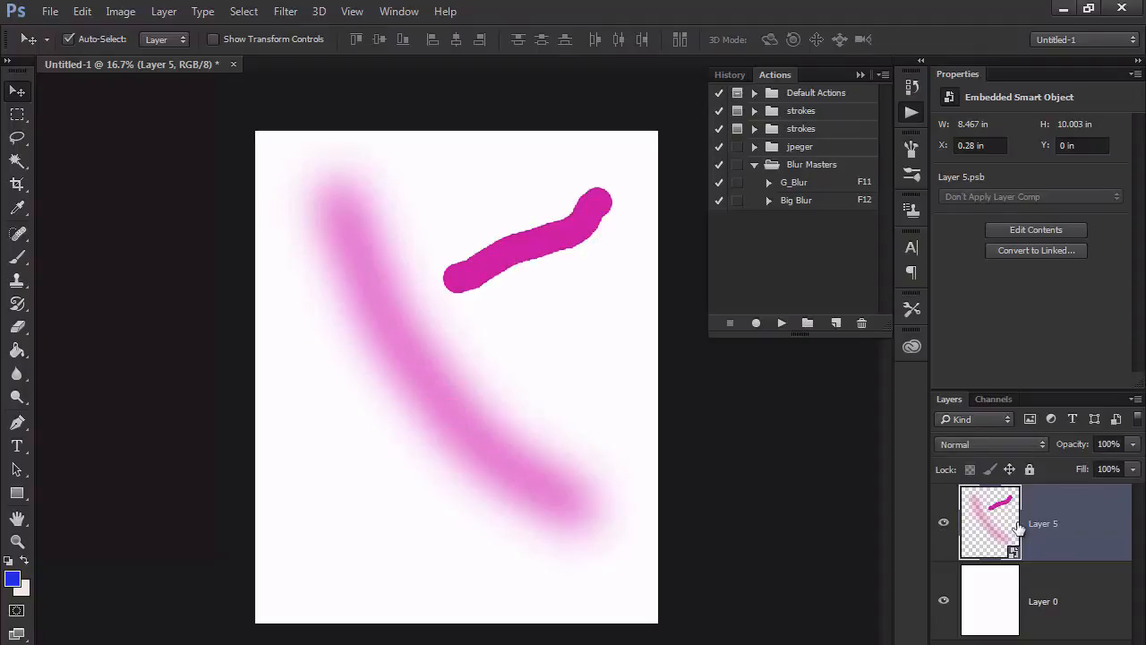
{"action": "right_click", "coordinate": [1066, 516]}
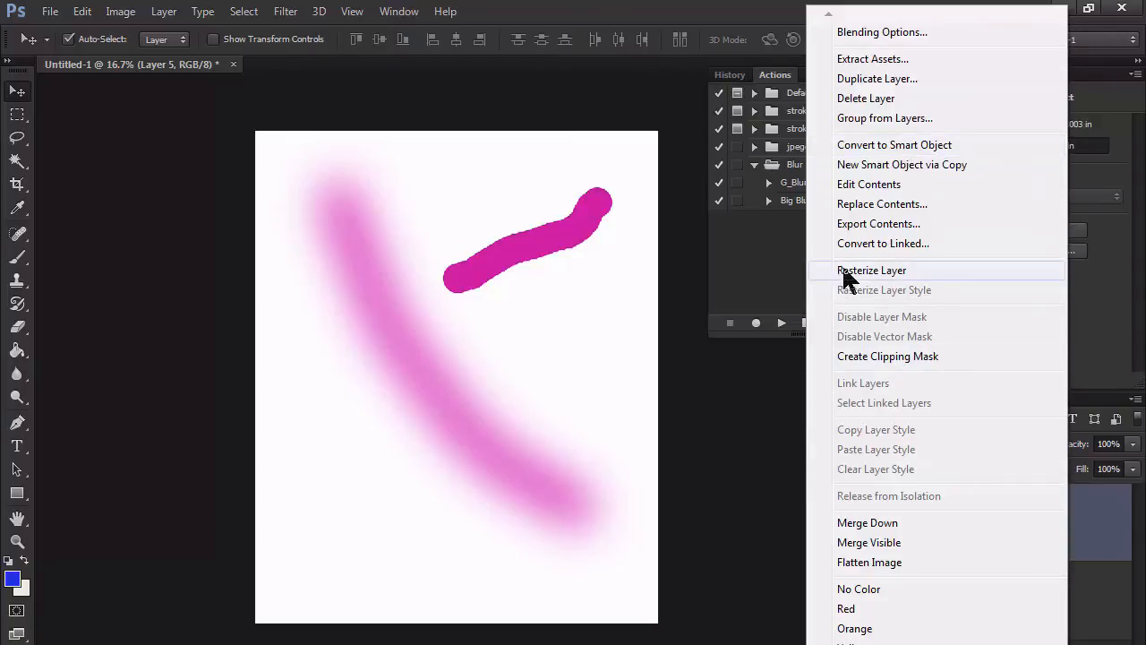
{"action": "left_click", "coordinate": [1073, 517]}
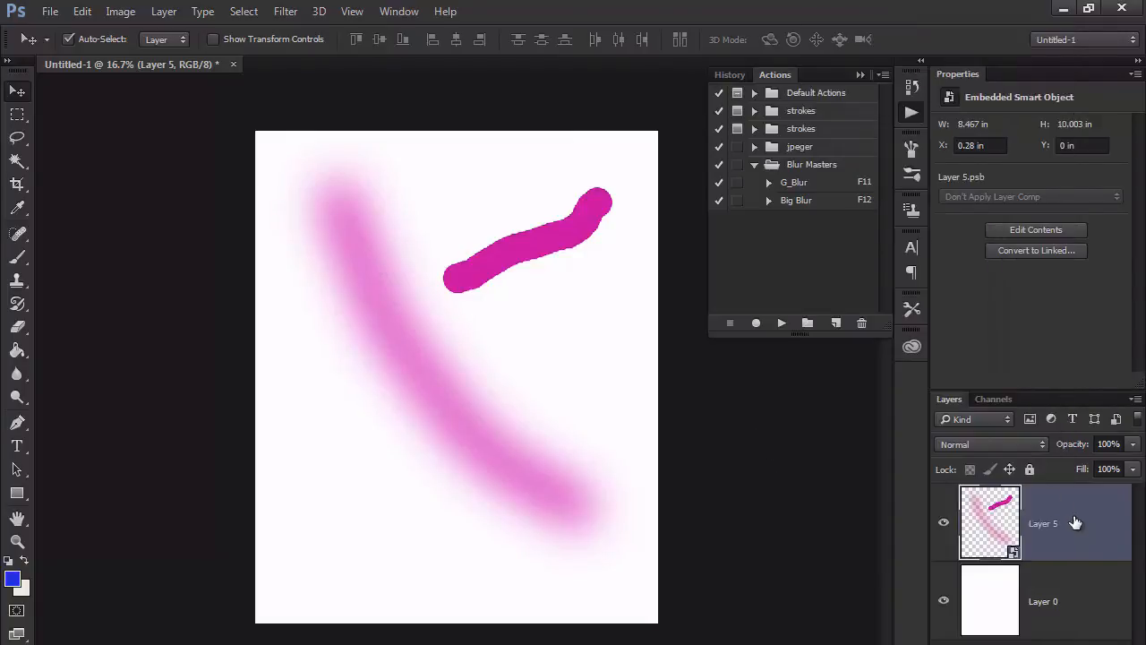
{"action": "left_click", "coordinate": [395, 12]}
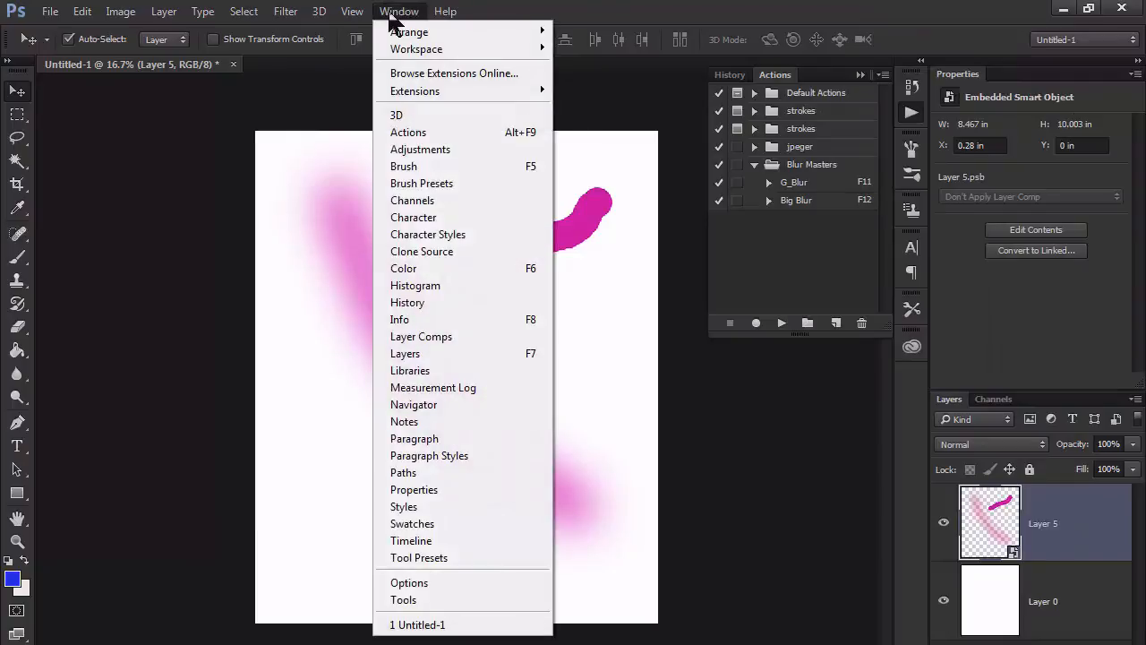
{"action": "mouse_move", "coordinate": [401, 90]}
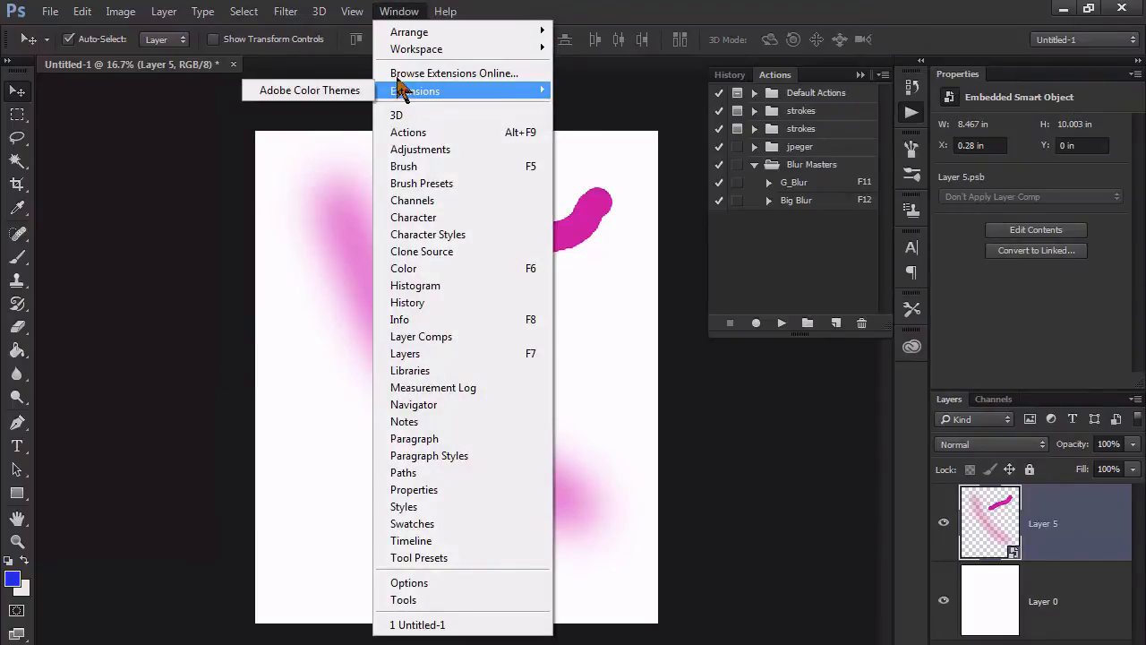
{"action": "mouse_move", "coordinate": [403, 49]}
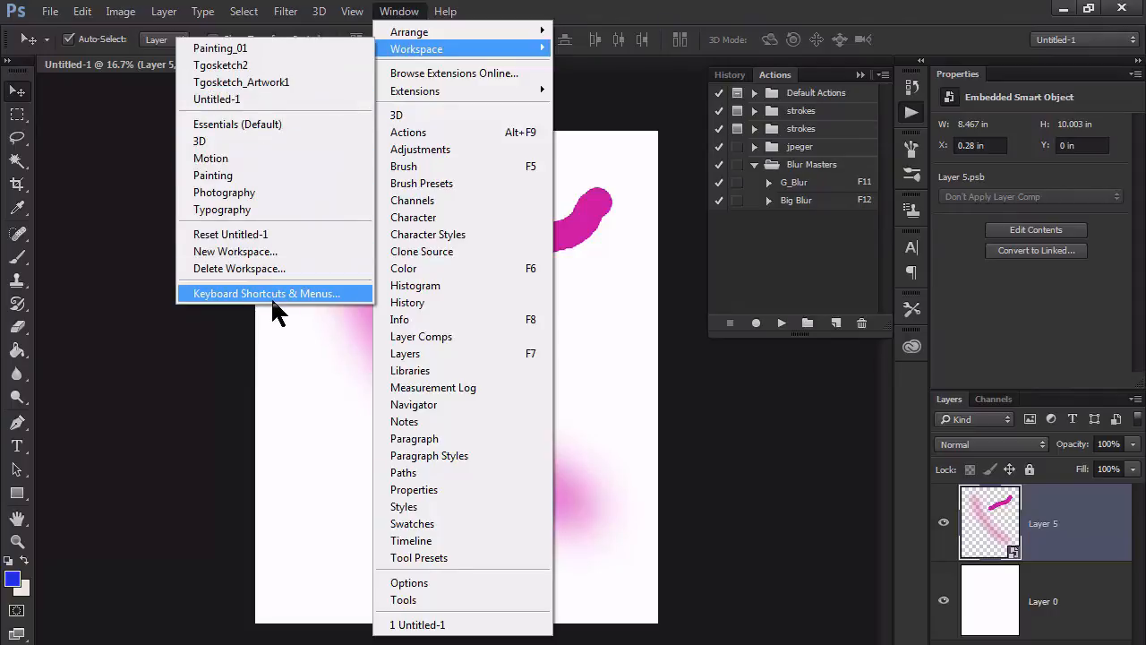
- Open the keyboard shortcut settings for application menus and expand the Layer commands down to the Smart Objects entries
{"action": "mouse_move", "coordinate": [78, 18]}
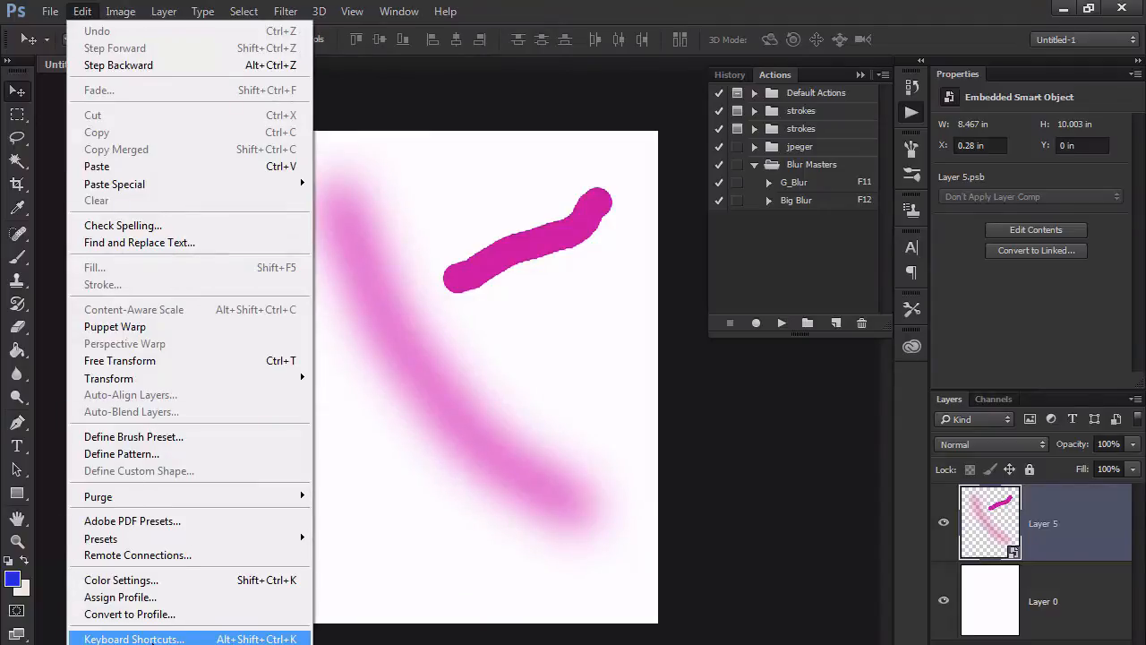
{"action": "left_click", "coordinate": [134, 638]}
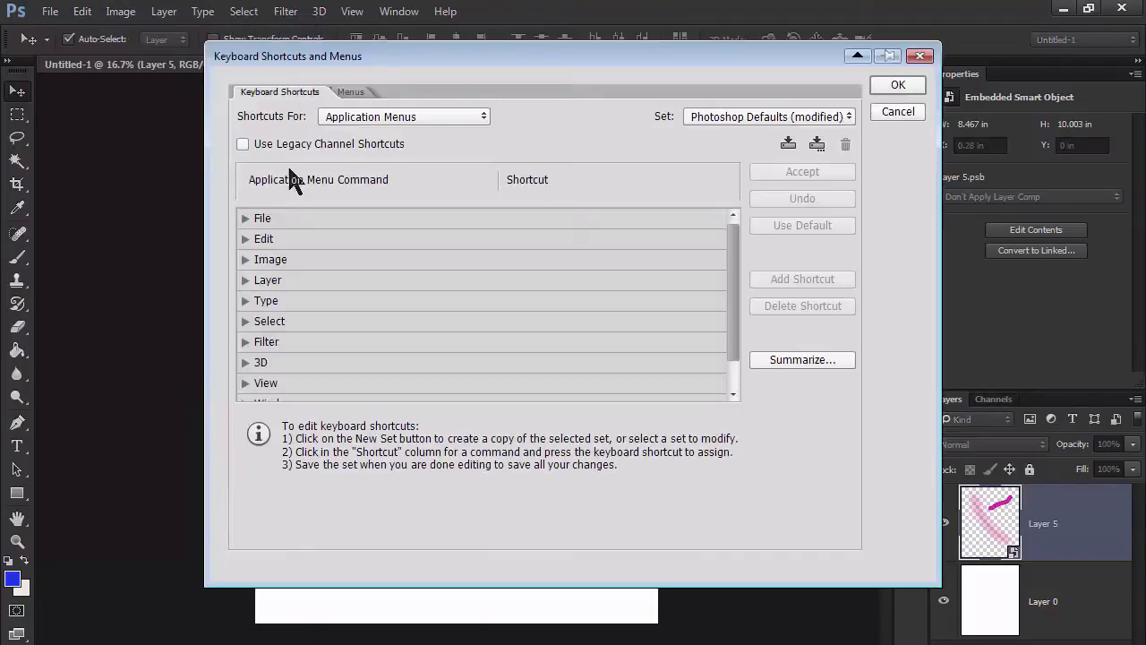
{"action": "left_click", "coordinate": [348, 93]}
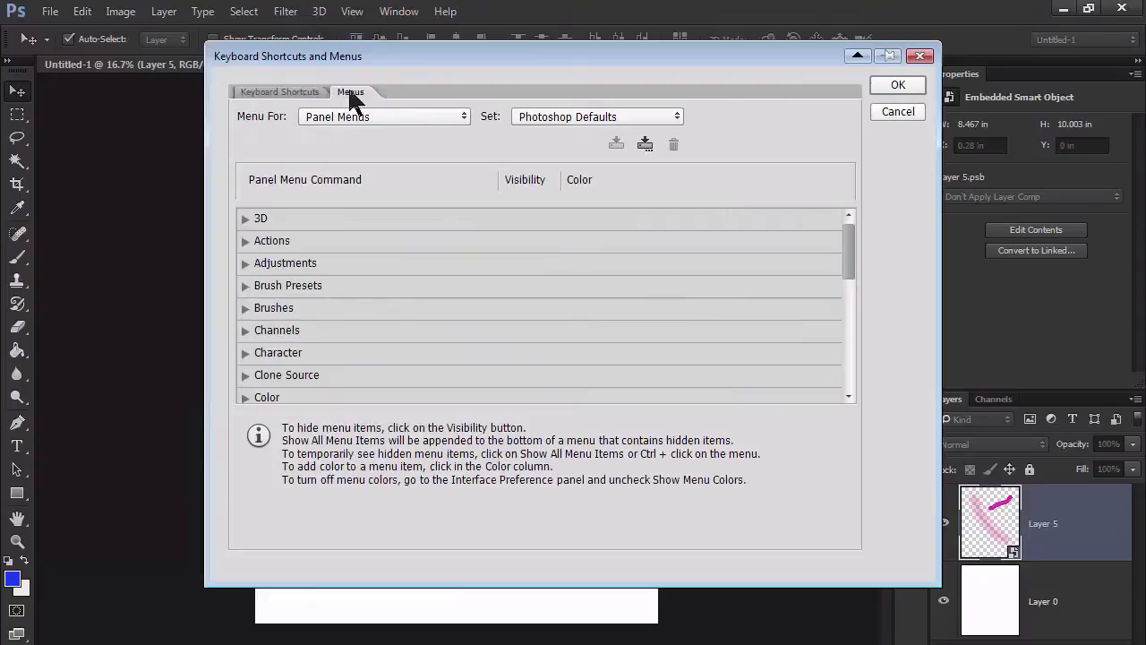
{"action": "left_click", "coordinate": [285, 92]}
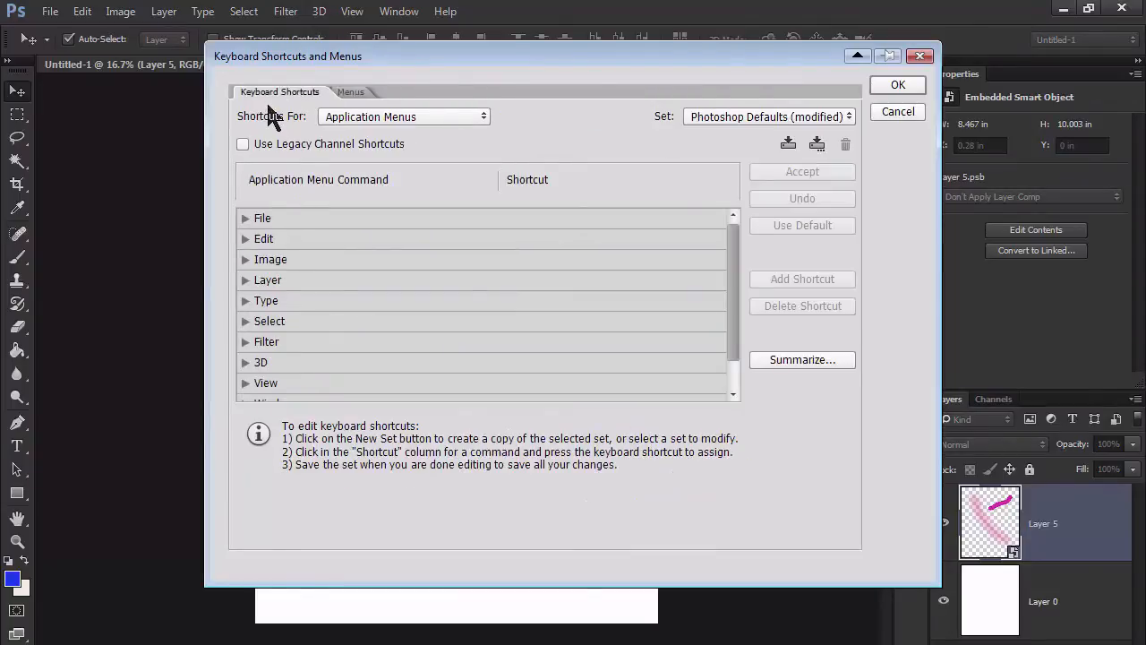
{"action": "left_click", "coordinate": [245, 282]}
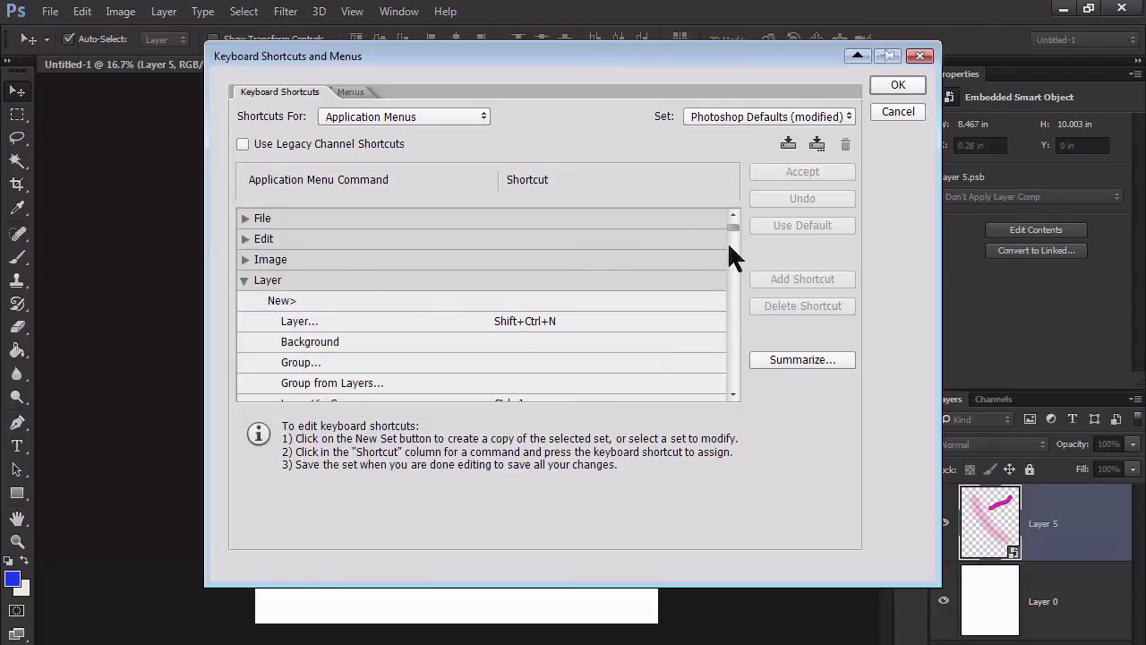
{"action": "left_click_drag", "start_coordinate": [738, 226], "coordinate": [743, 292]}
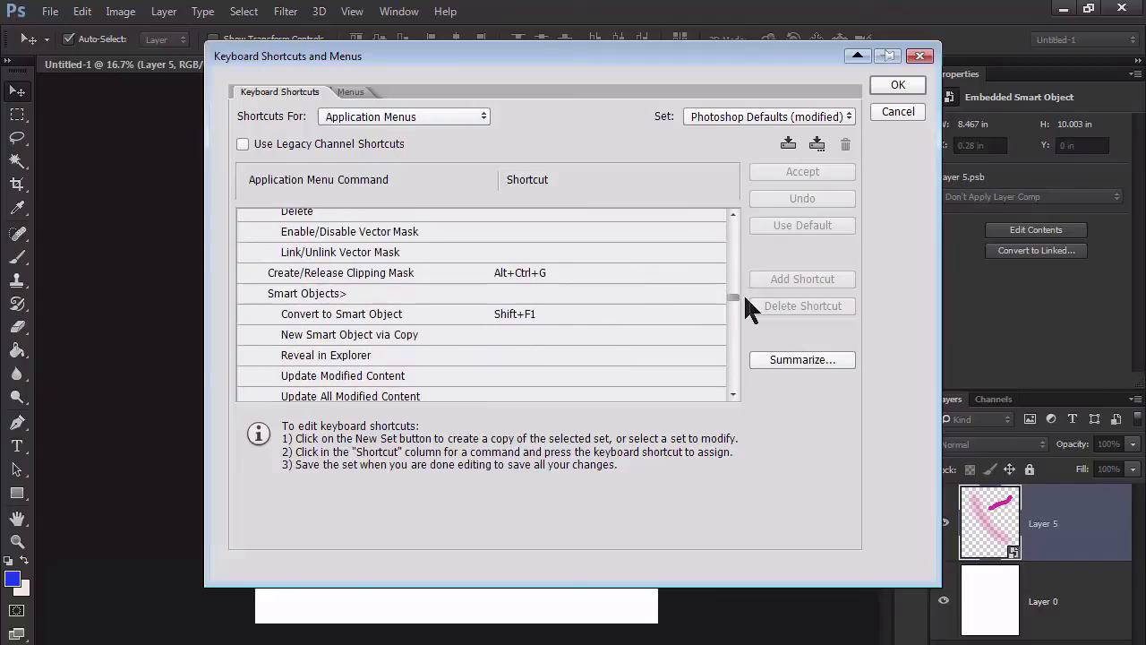
- Try to assign Shift+F1 to the Convert to Smart Object command
{"action": "left_click", "coordinate": [313, 296]}
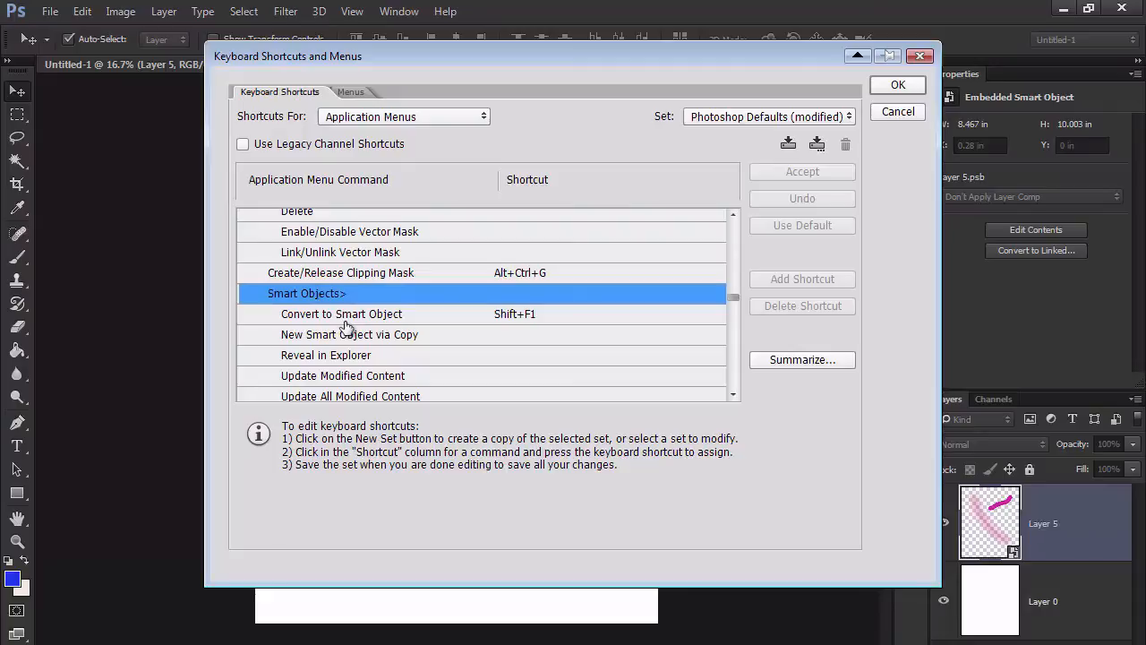
{"action": "left_click", "coordinate": [345, 320]}
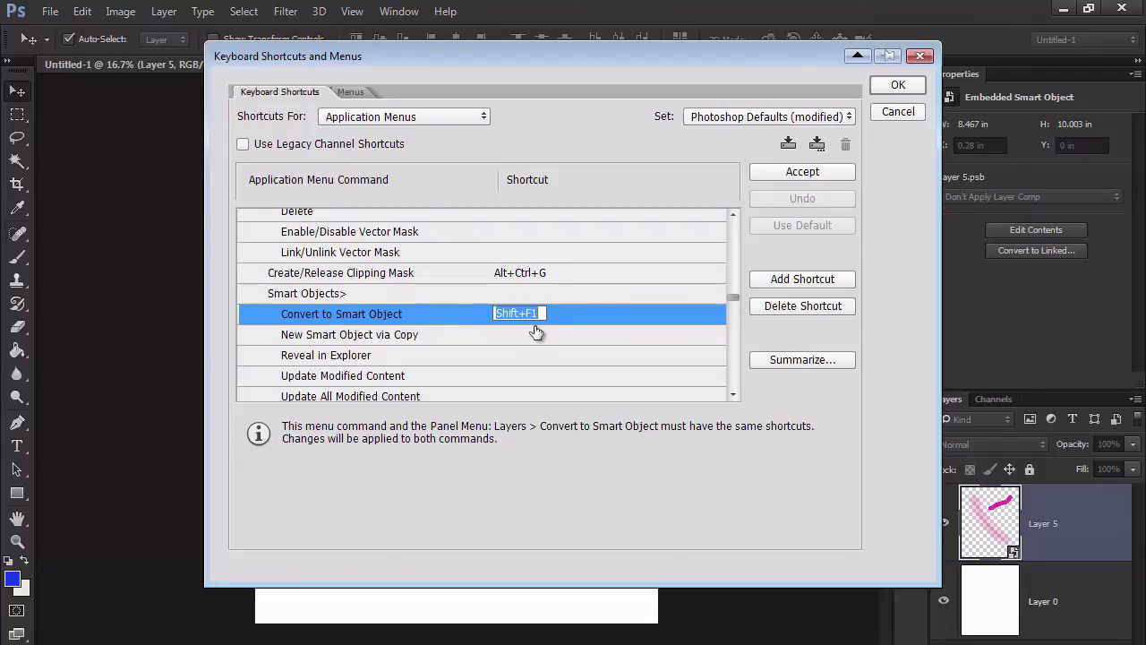
{"action": "key", "text": "shift+F1"}
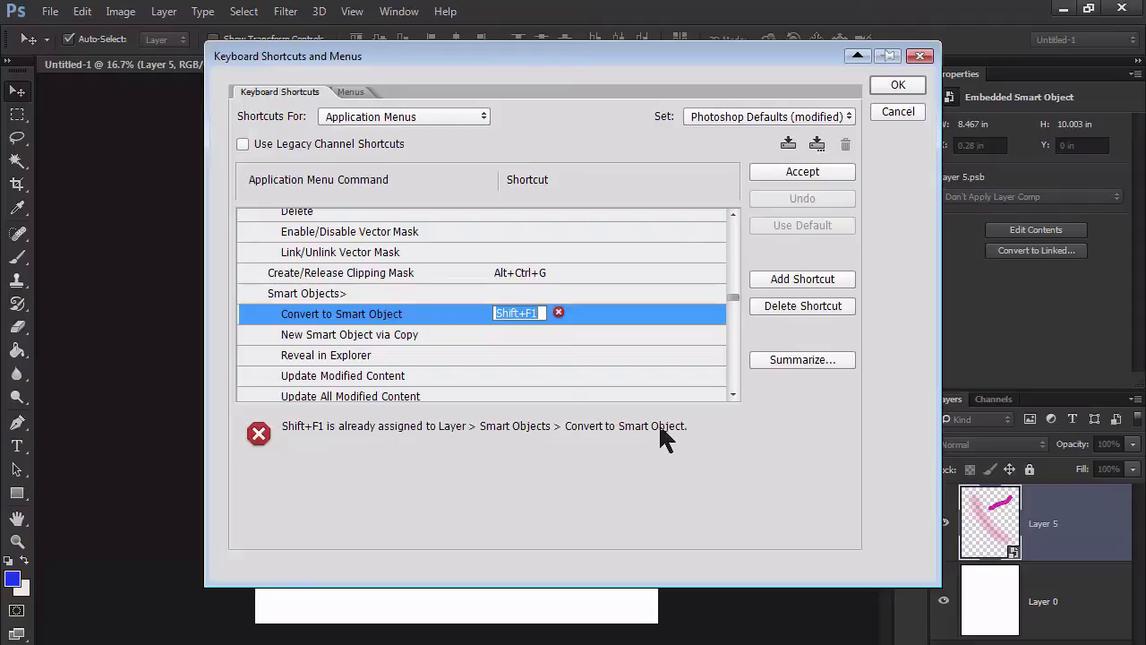
{"action": "left_click", "coordinate": [558, 315]}
- Assign Shift+F2 to the Rasterize command under Smart Objects, accept it, and save the shortcut settings
{"action": "left_click", "coordinate": [734, 395]}
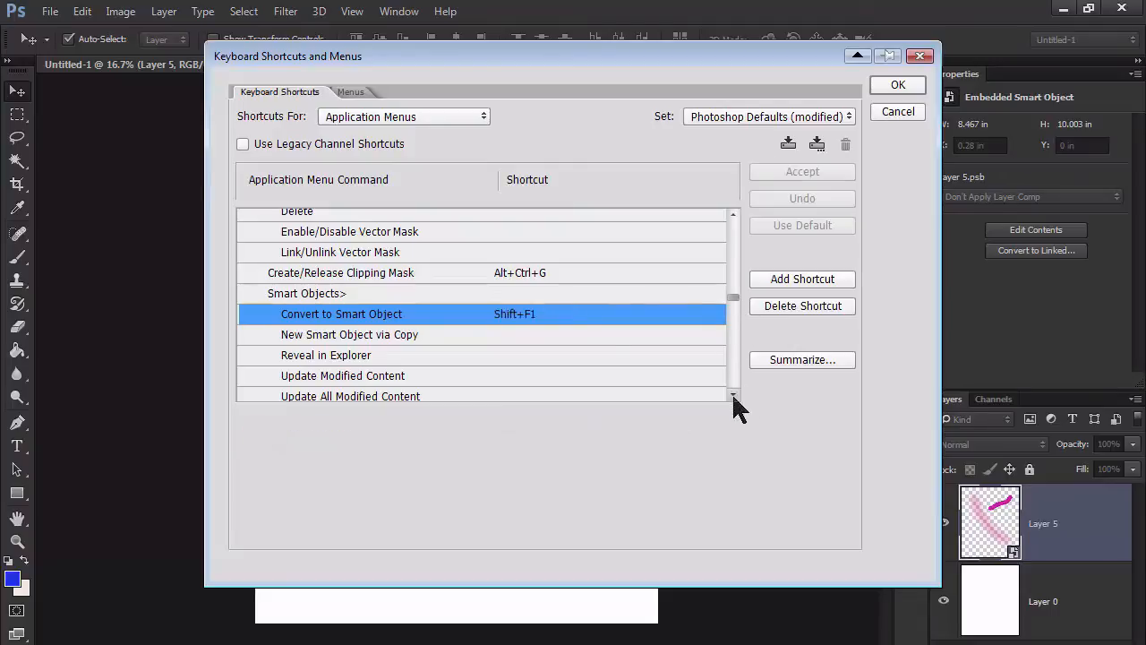
{"action": "left_click", "coordinate": [733, 395]}
{"action": "left_click", "coordinate": [733, 395]}
{"action": "left_click", "coordinate": [733, 395]}
{"action": "left_click", "coordinate": [734, 395]}
{"action": "left_click", "coordinate": [734, 395]}
{"action": "left_click", "coordinate": [733, 395]}
{"action": "left_click", "coordinate": [734, 395]}
{"action": "left_click", "coordinate": [734, 395]}
{"action": "left_click", "coordinate": [734, 395]}
{"action": "left_click", "coordinate": [733, 395]}
{"action": "left_click", "coordinate": [733, 395]}
{"action": "left_click", "coordinate": [734, 394]}
{"action": "left_click", "coordinate": [733, 395]}
{"action": "left_click", "coordinate": [733, 395]}
{"action": "left_click", "coordinate": [734, 395]}
{"action": "left_click", "coordinate": [734, 395]}
{"action": "left_click", "coordinate": [733, 395]}
{"action": "left_click", "coordinate": [734, 395]}
{"action": "left_click", "coordinate": [733, 395]}
{"action": "left_click", "coordinate": [733, 395]}
{"action": "left_click", "coordinate": [733, 395]}
{"action": "left_click", "coordinate": [734, 395]}
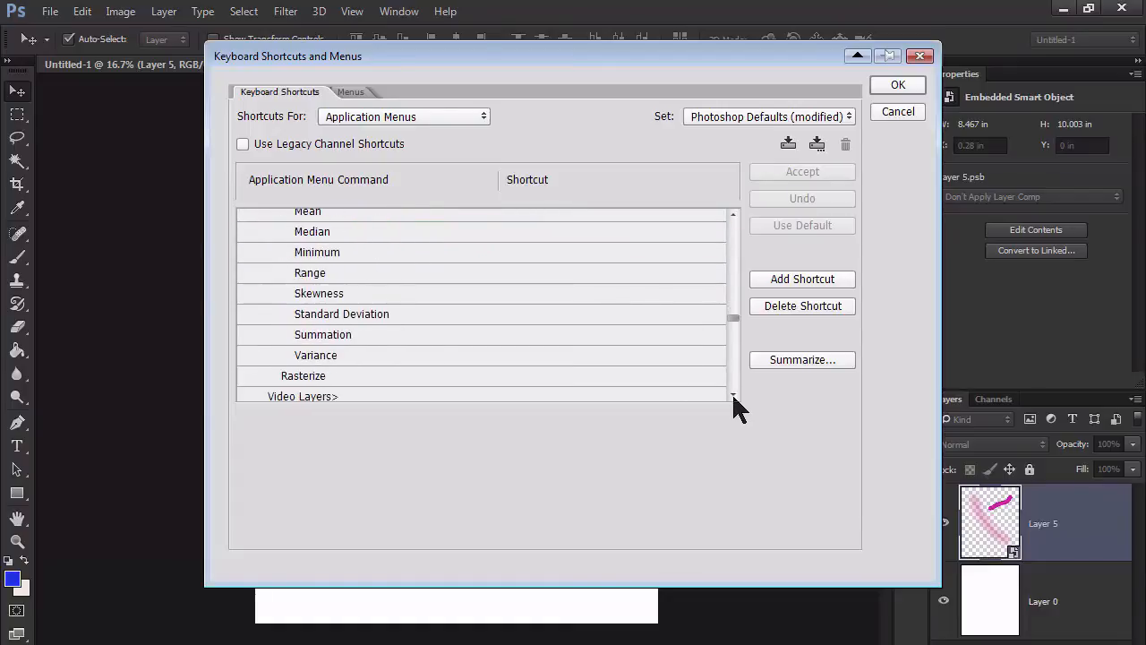
{"action": "left_click", "coordinate": [324, 377]}
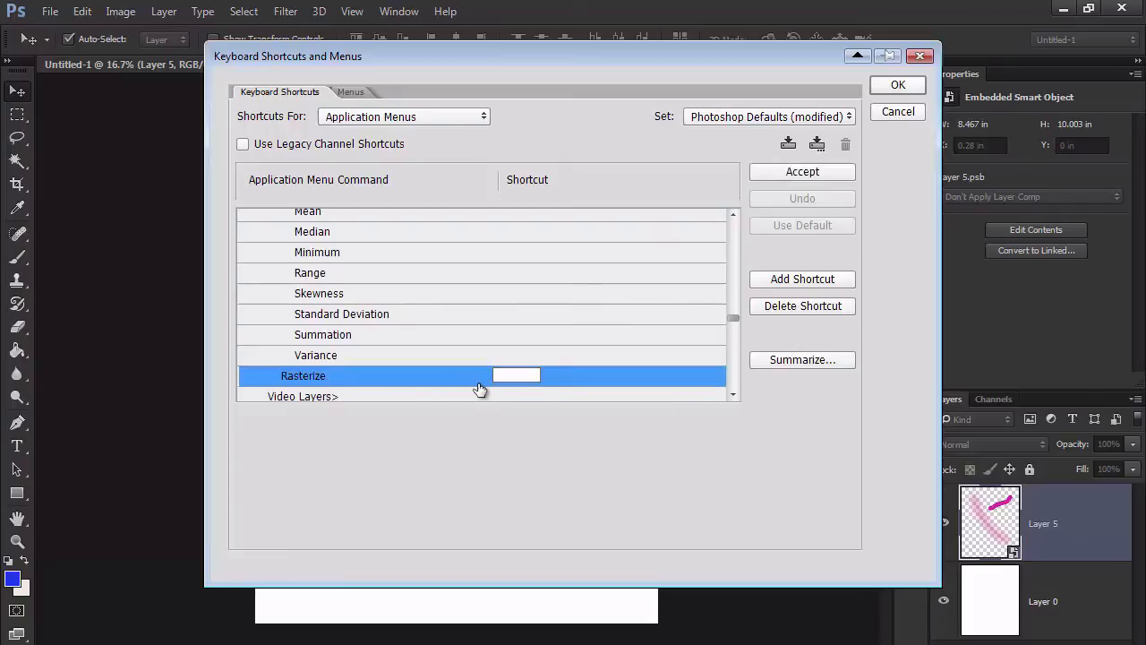
{"action": "key", "text": "shift+F2"}
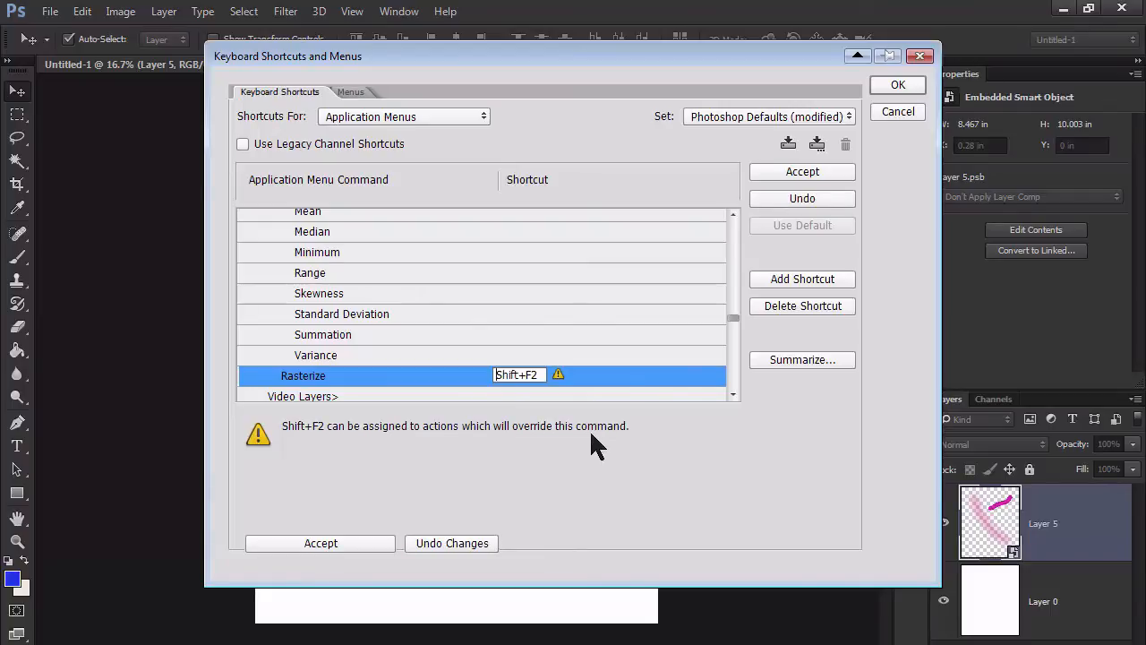
{"action": "left_click", "coordinate": [321, 544]}
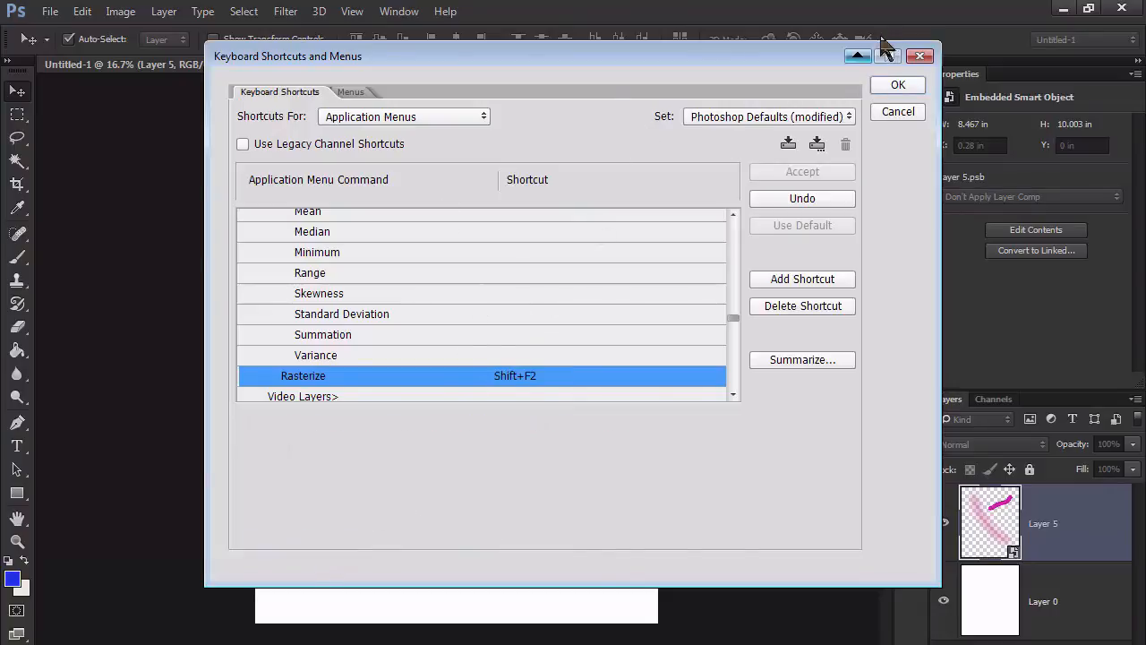
{"action": "left_click", "coordinate": [891, 89]}
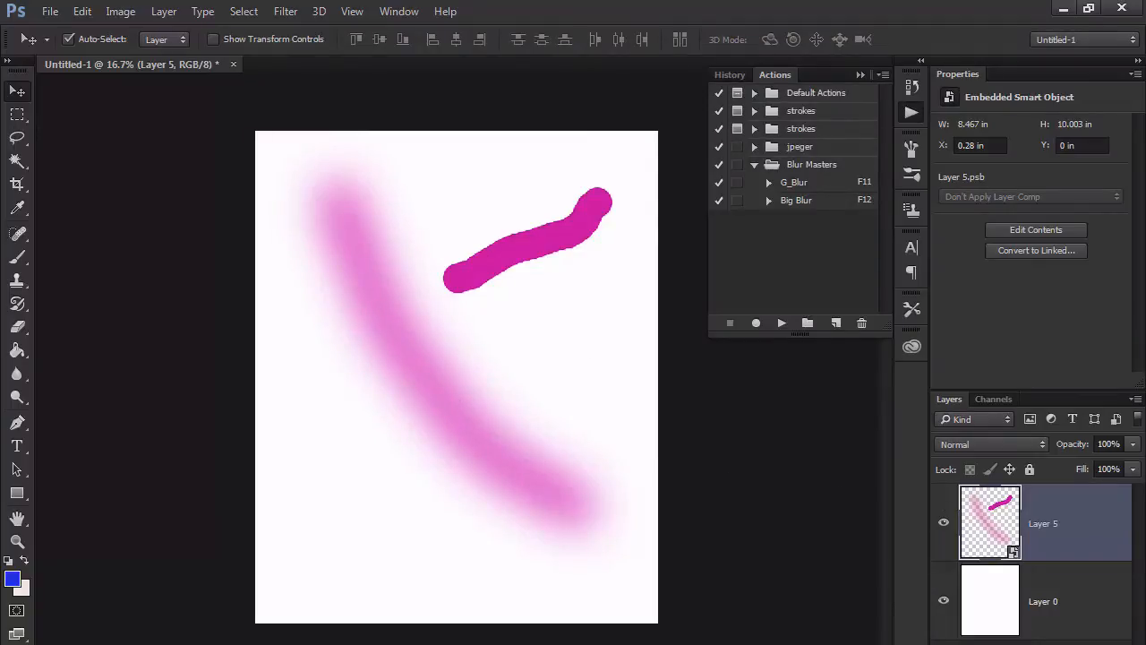
- Add three empty layers above Layer 5, select them together with it, and convert them into a single smart object
{"action": "key", "text": "ctrl+shift+alt+n"}
{"action": "key", "text": "ctrl+shift+alt+n"}
{"action": "key", "text": "ctrl+shift+alt+n"}
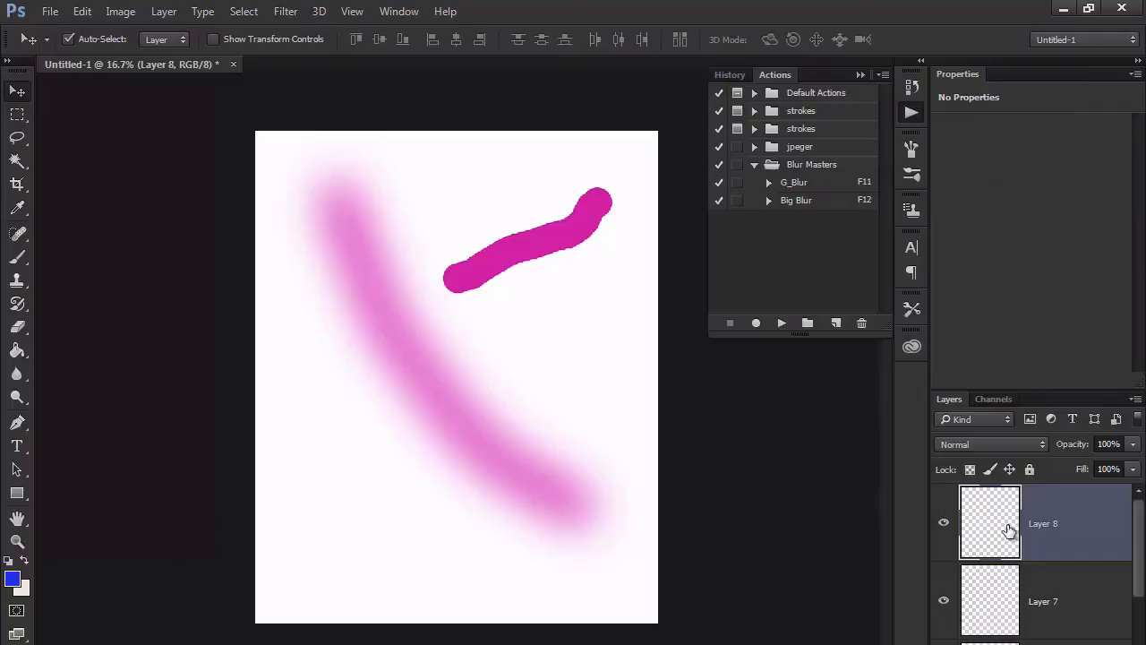
{"action": "left_click", "coordinate": [1049, 582], "text": "shift"}
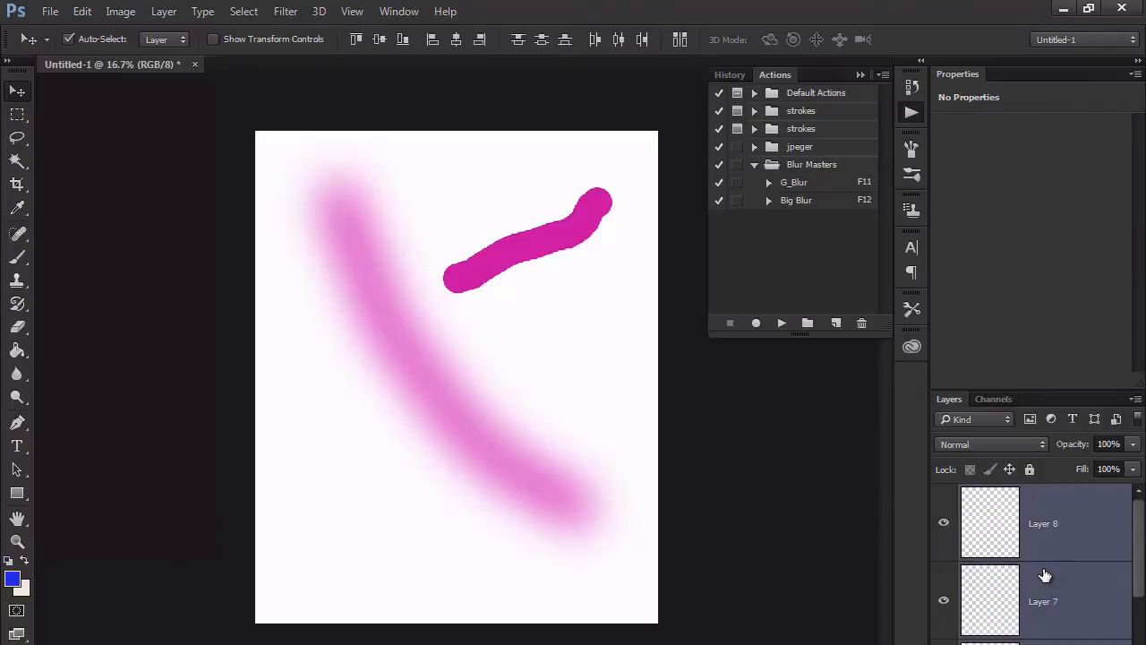
{"action": "key", "text": "F11"}
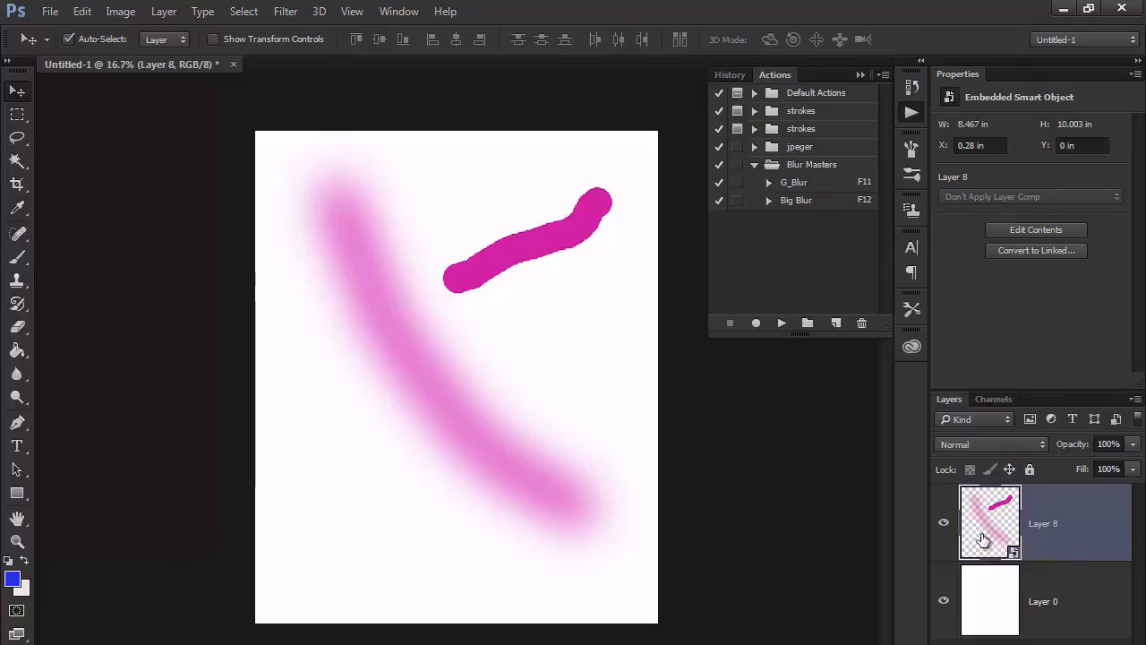
- Rasterize the Layer 8 smart object and rename the resulting layer Pink
{"action": "key", "text": "ctrl+z"}
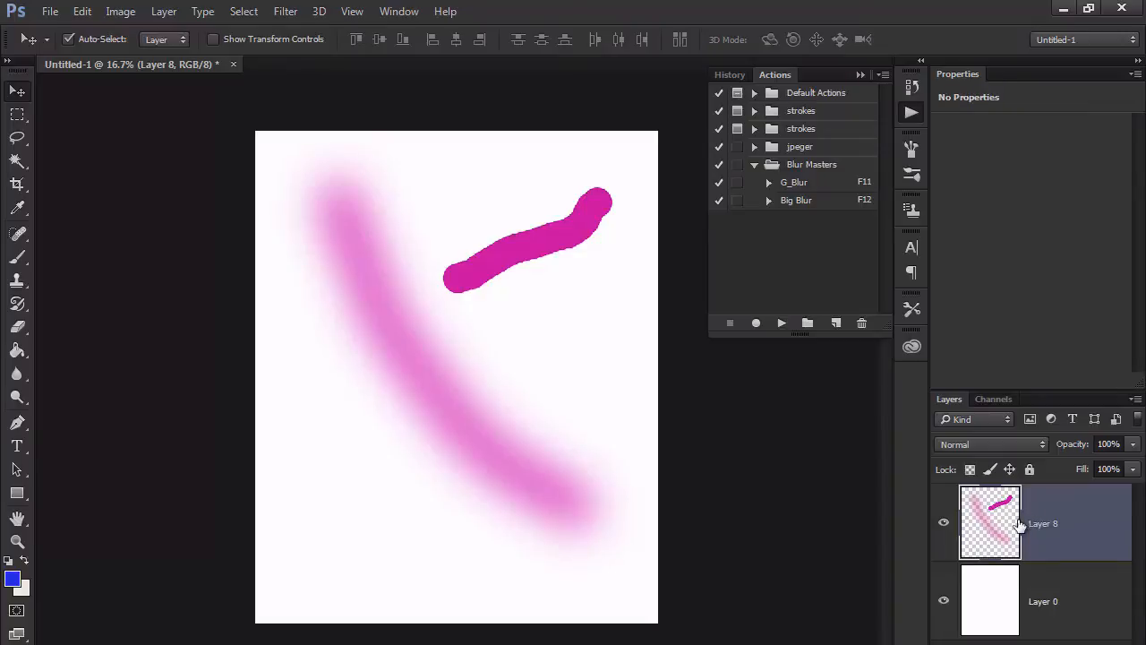
{"action": "left_click", "coordinate": [943, 524]}
{"action": "left_click", "coordinate": [943, 524]}
{"action": "double_click", "coordinate": [1046, 523]}
{"action": "type", "text": "P"}
{"action": "key", "text": "Return"}
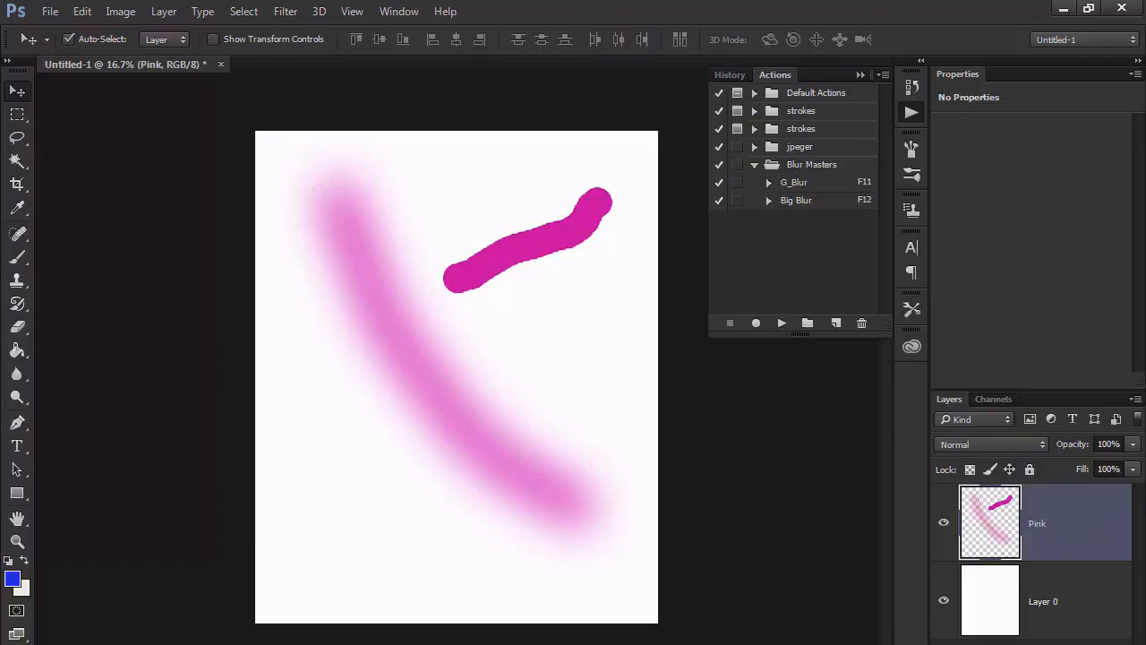
- Create a layer group from the Pink layer and name the group Color
{"action": "key", "text": "ctrl+g"}
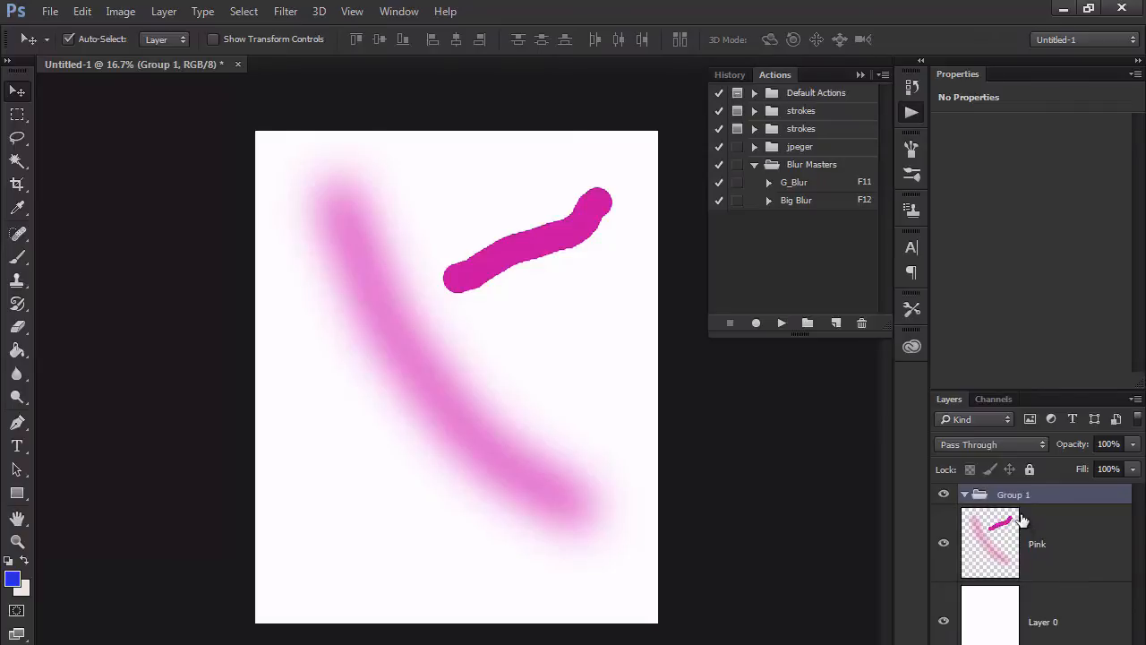
{"action": "double_click", "coordinate": [1013, 495]}
{"action": "type", "text": "Color"}
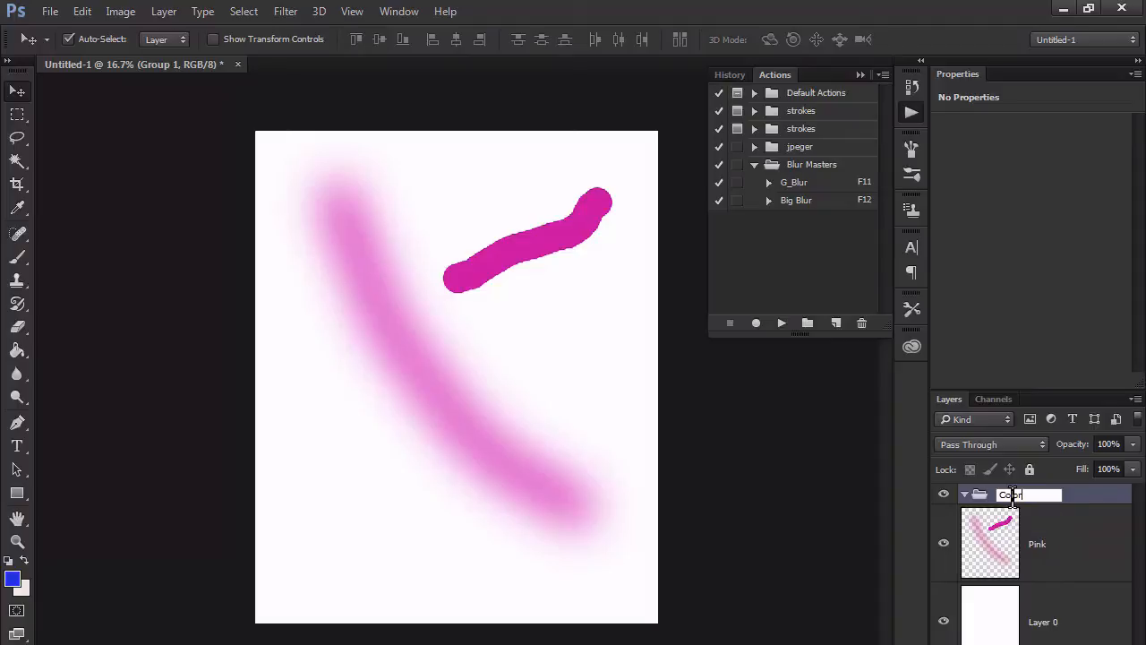
{"action": "key", "text": "Return"}
- Move the Pink layer inside the Color group, toggle the group's visibility off and on, and collapse the group
{"action": "left_click", "coordinate": [1053, 576]}
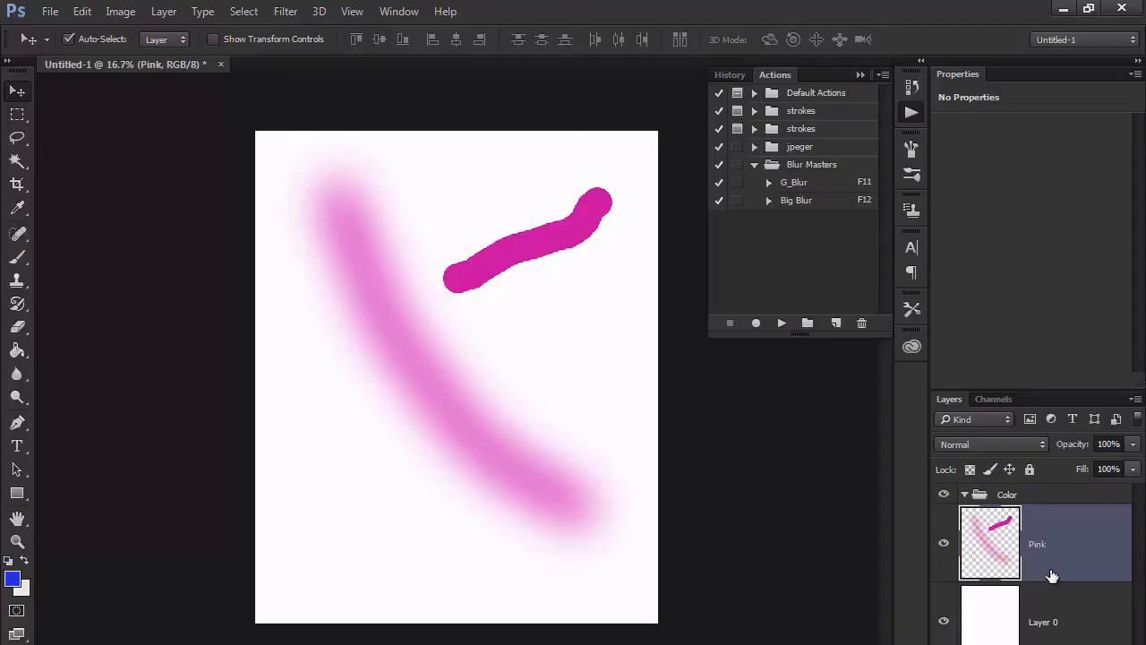
{"action": "left_click_drag", "start_coordinate": [1069, 543], "coordinate": [1054, 507]}
{"action": "left_click", "coordinate": [946, 498]}
{"action": "left_click", "coordinate": [946, 498]}
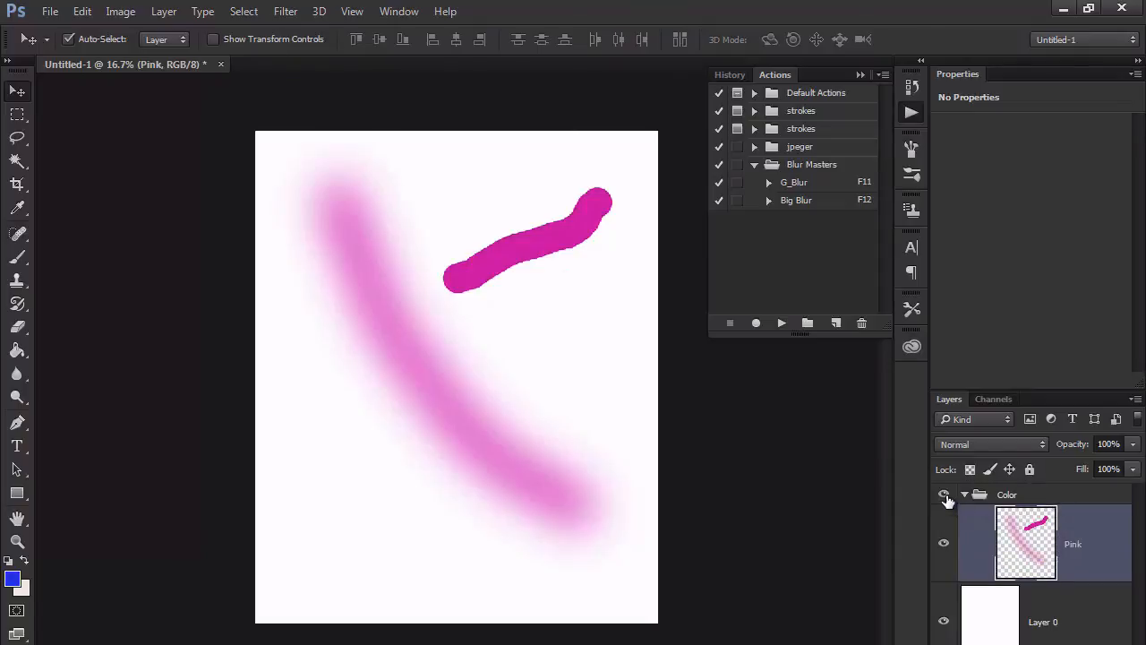
{"action": "left_click", "coordinate": [966, 494]}
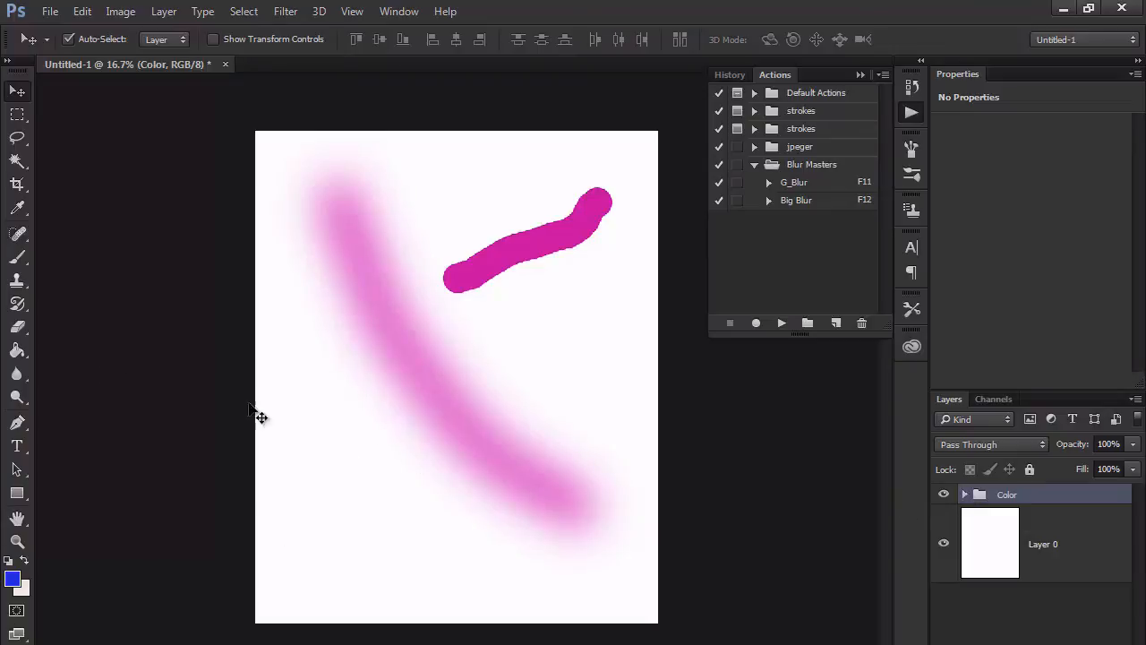
- Open the Libraries panel, look through the available libraries, and float the panel over the canvas at a larger size
{"action": "left_click", "coordinate": [395, 12]}
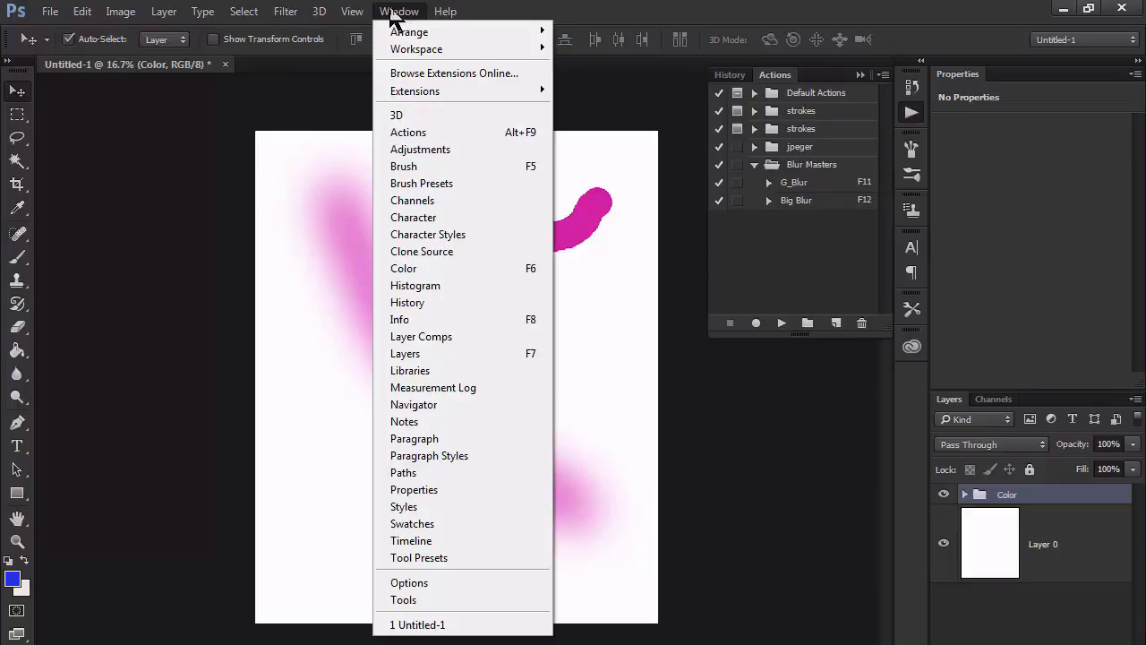
{"action": "left_click", "coordinate": [430, 373]}
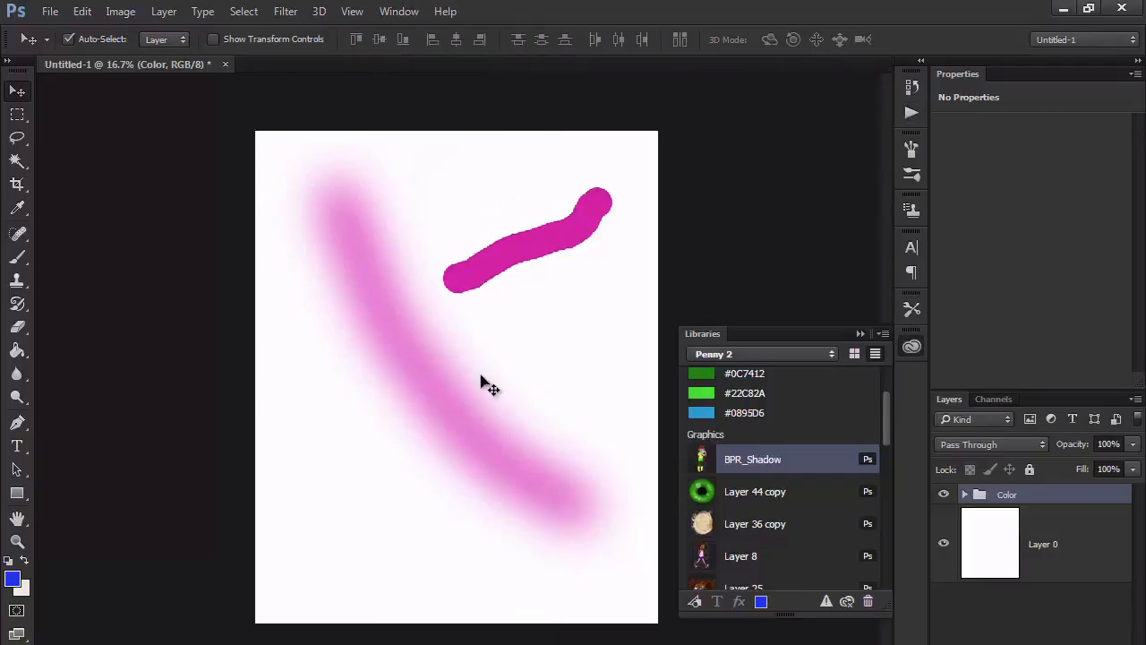
{"action": "left_click", "coordinate": [800, 359]}
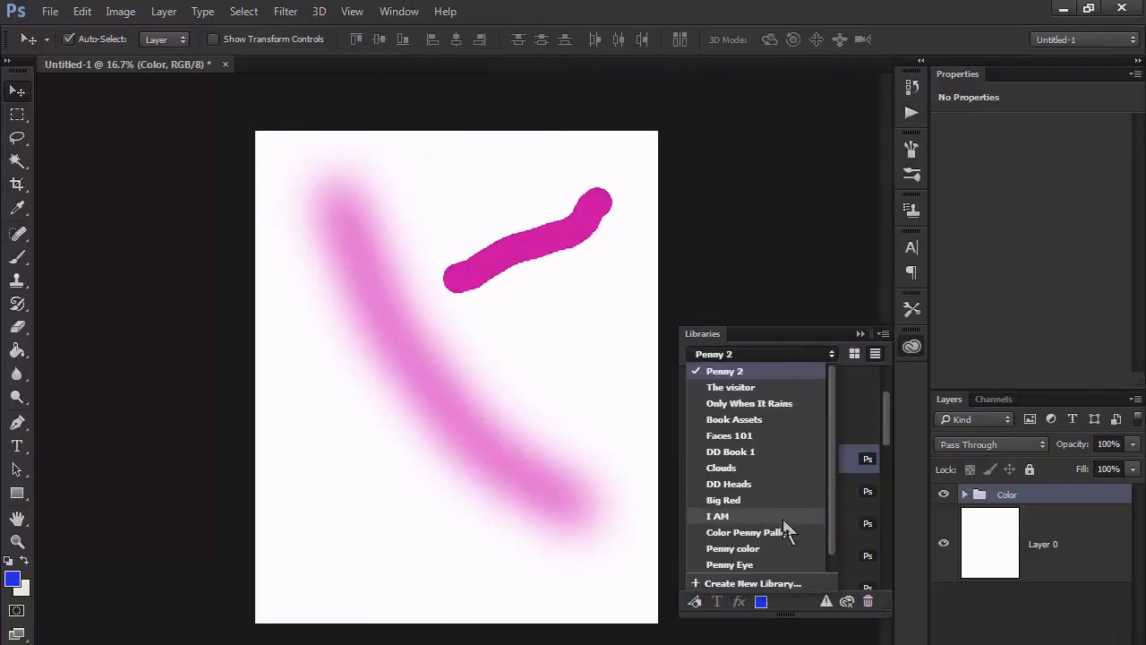
{"action": "left_click", "coordinate": [832, 501]}
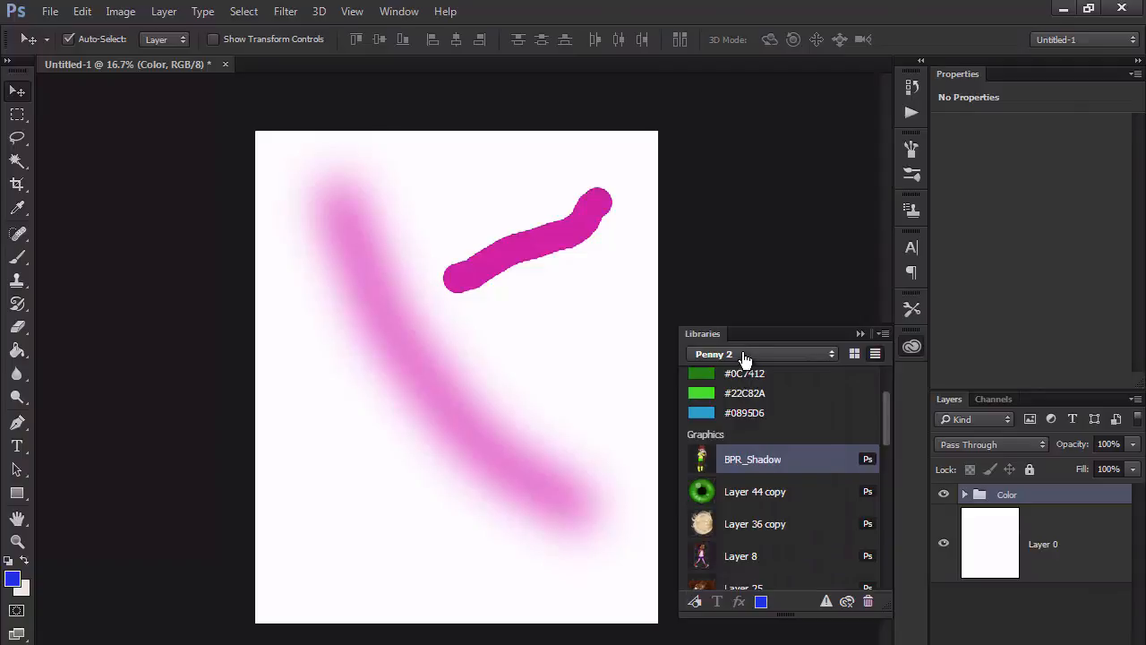
{"action": "left_click_drag", "start_coordinate": [887, 410], "coordinate": [887, 457]}
{"action": "left_click_drag", "start_coordinate": [773, 333], "coordinate": [546, 193]}
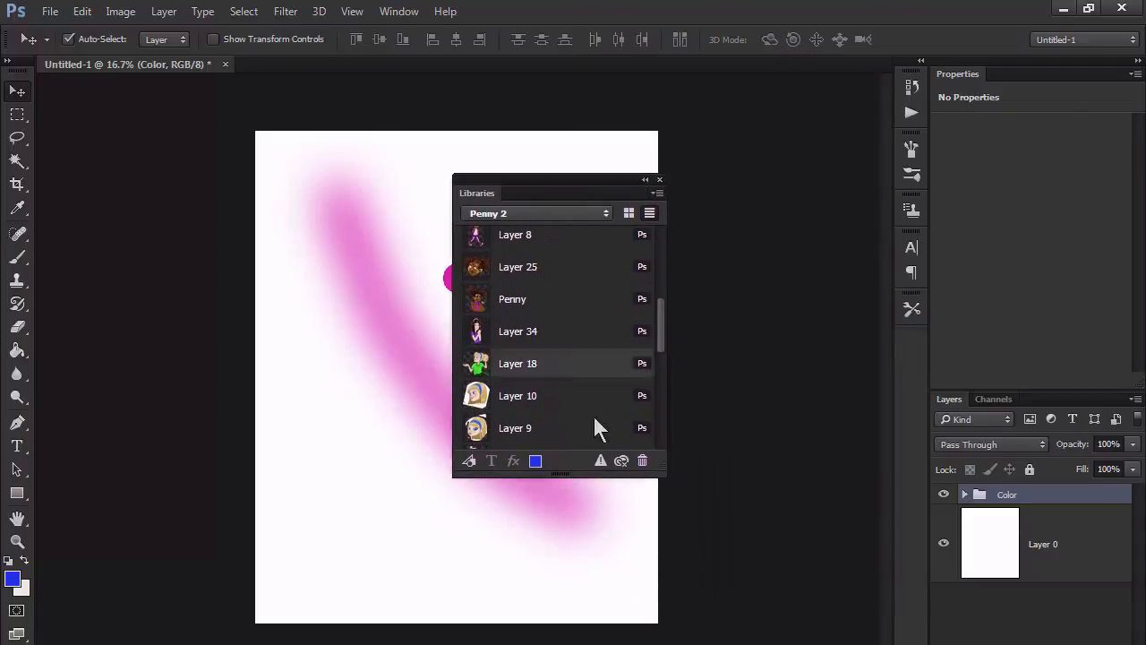
{"action": "left_click_drag", "start_coordinate": [665, 466], "coordinate": [794, 630]}
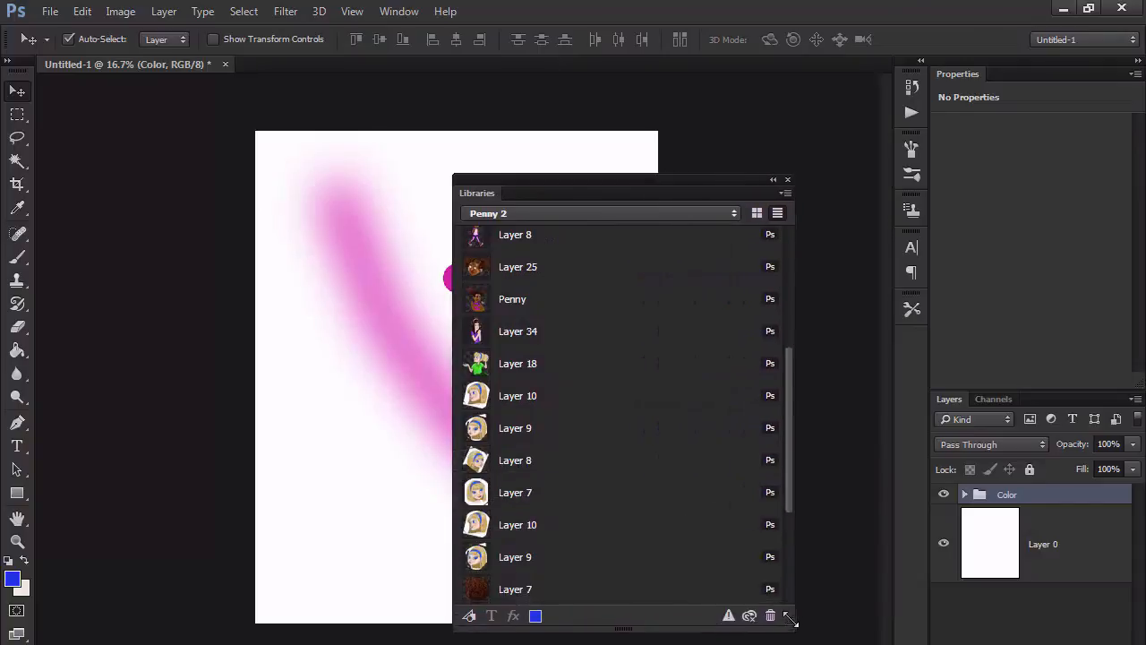
- Place the green eye graphic Layer 44 copy from the Penny 2 library onto the canvas and scale it to about 132%
{"action": "left_click_drag", "start_coordinate": [790, 390], "coordinate": [779, 273]}
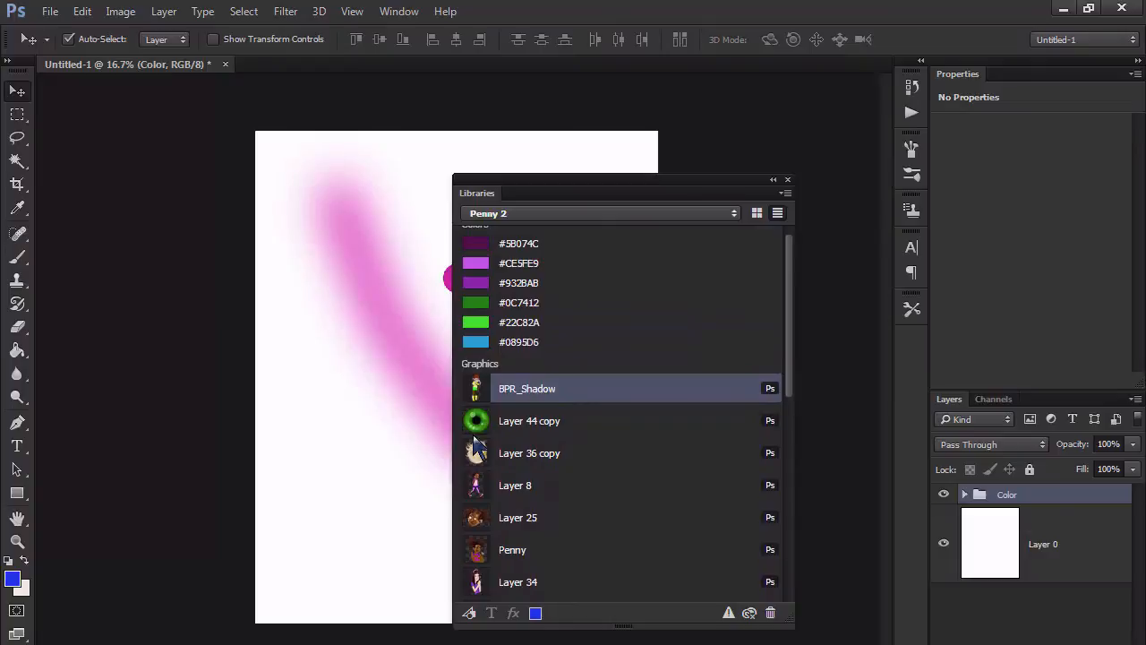
{"action": "left_click_drag", "start_coordinate": [482, 423], "coordinate": [378, 423]}
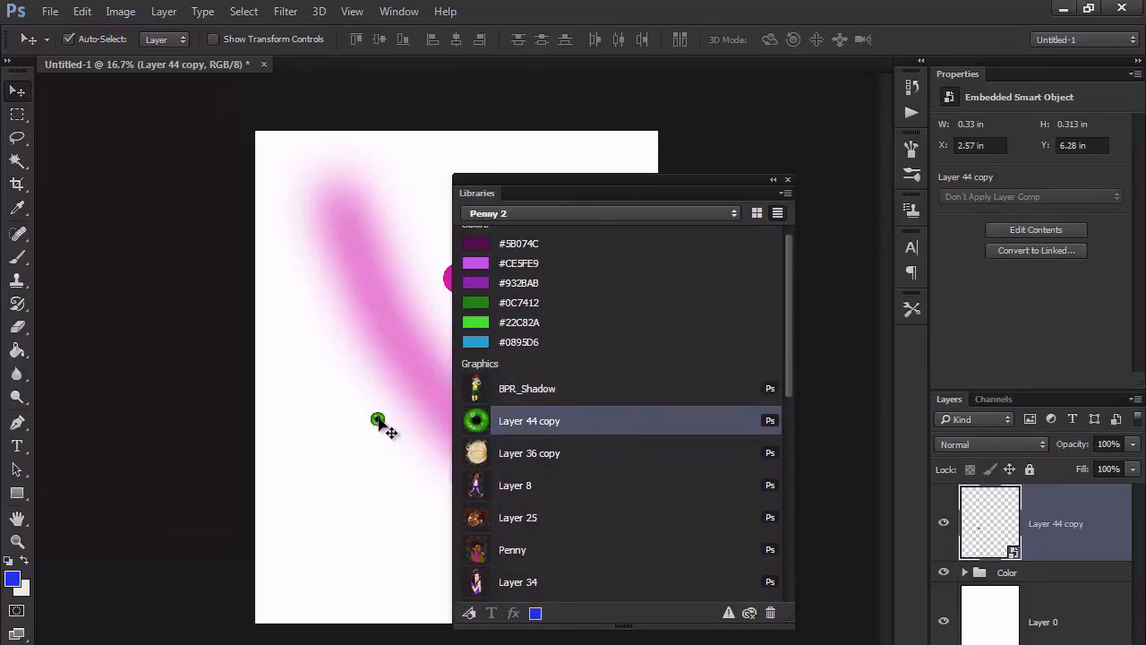
{"action": "key", "text": "ctrl+t"}
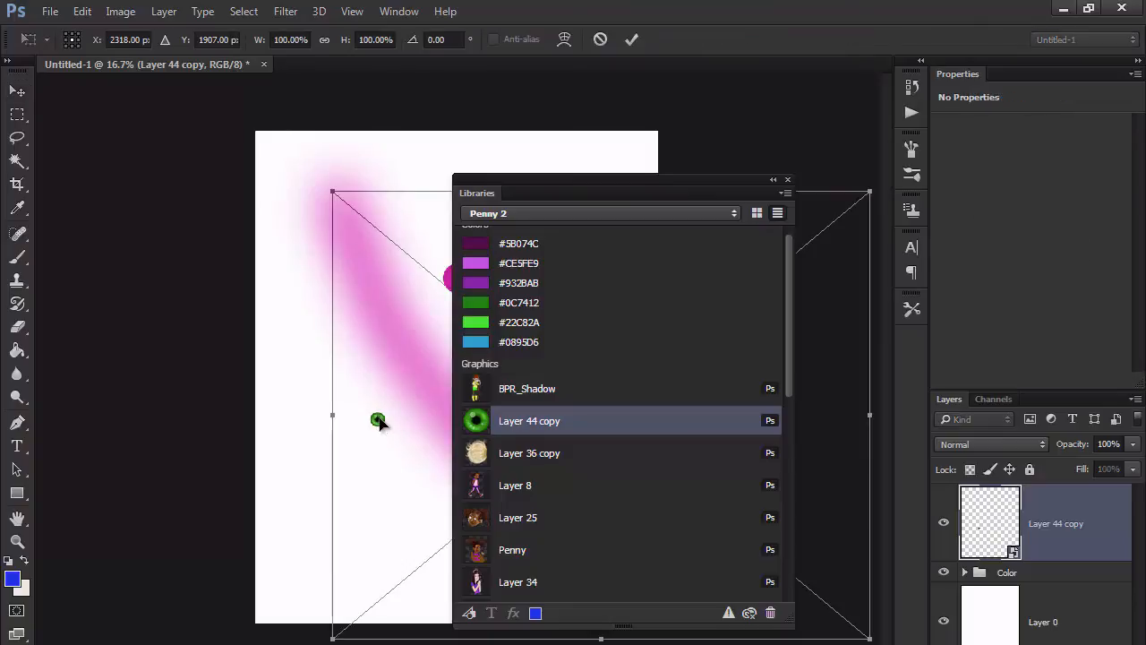
{"action": "left_click_drag", "start_coordinate": [331, 189], "coordinate": [235, 111]}
{"action": "left_click_drag", "start_coordinate": [314, 330], "coordinate": [344, 326]}
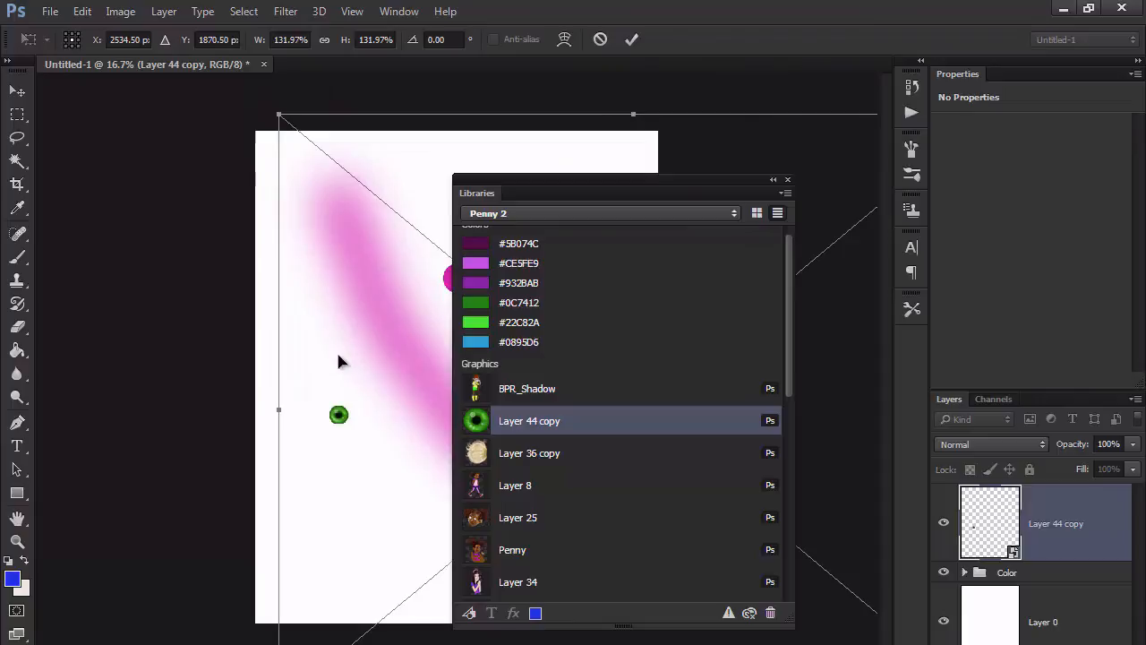
{"action": "key", "text": "Return"}
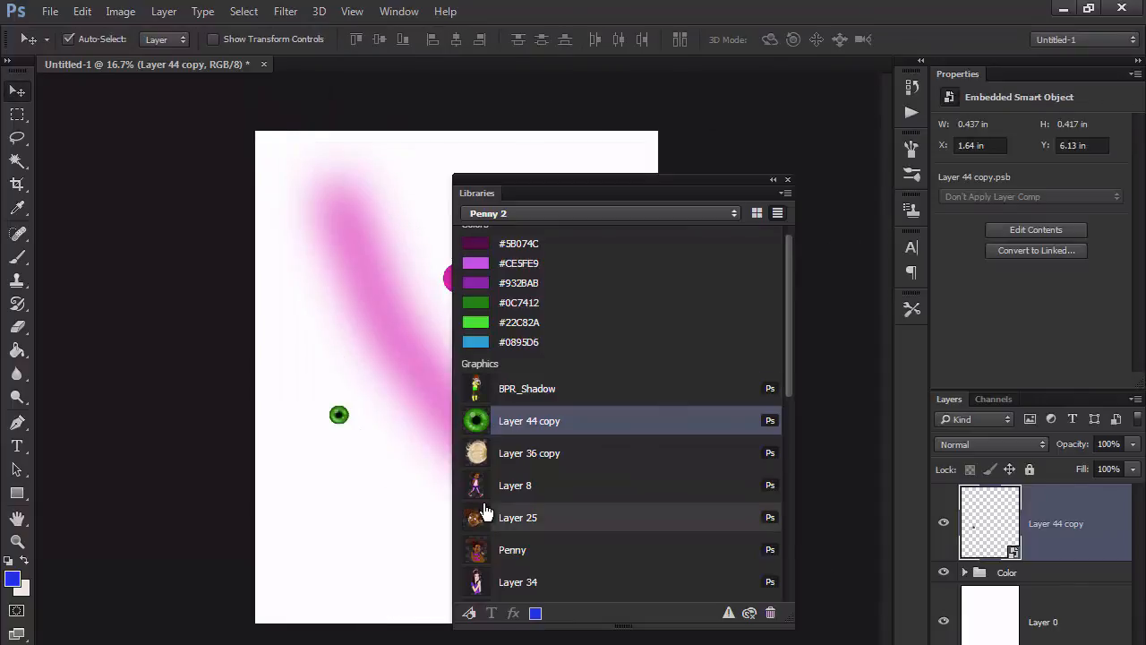
- Place the brown Eye 2 copy graphic above the green eye and the blue Layer 15 eye graphic below it
{"action": "left_click_drag", "start_coordinate": [791, 387], "coordinate": [794, 609]}
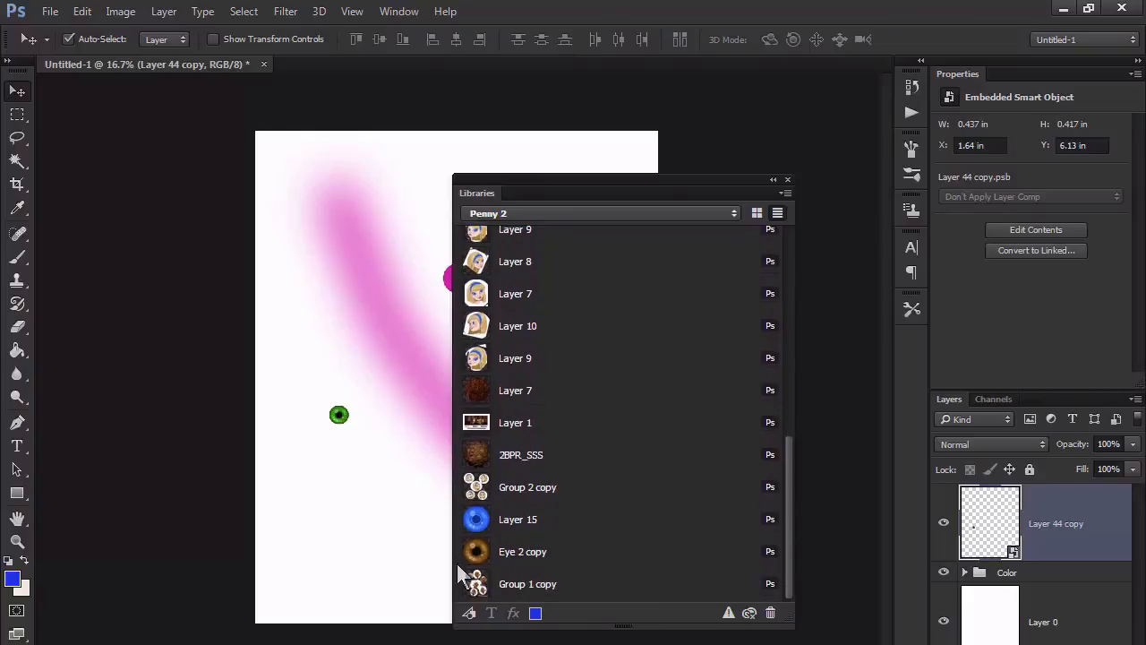
{"action": "left_click_drag", "start_coordinate": [478, 556], "coordinate": [369, 271]}
{"action": "left_click", "coordinate": [483, 524]}
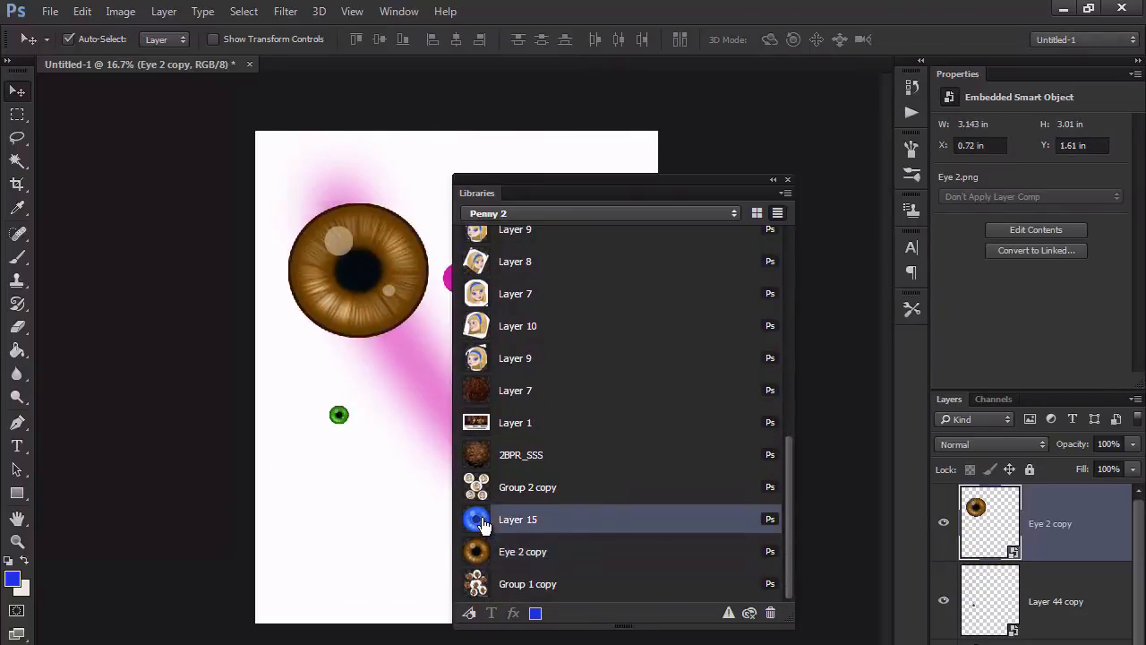
{"action": "left_click_drag", "start_coordinate": [471, 526], "coordinate": [363, 524]}
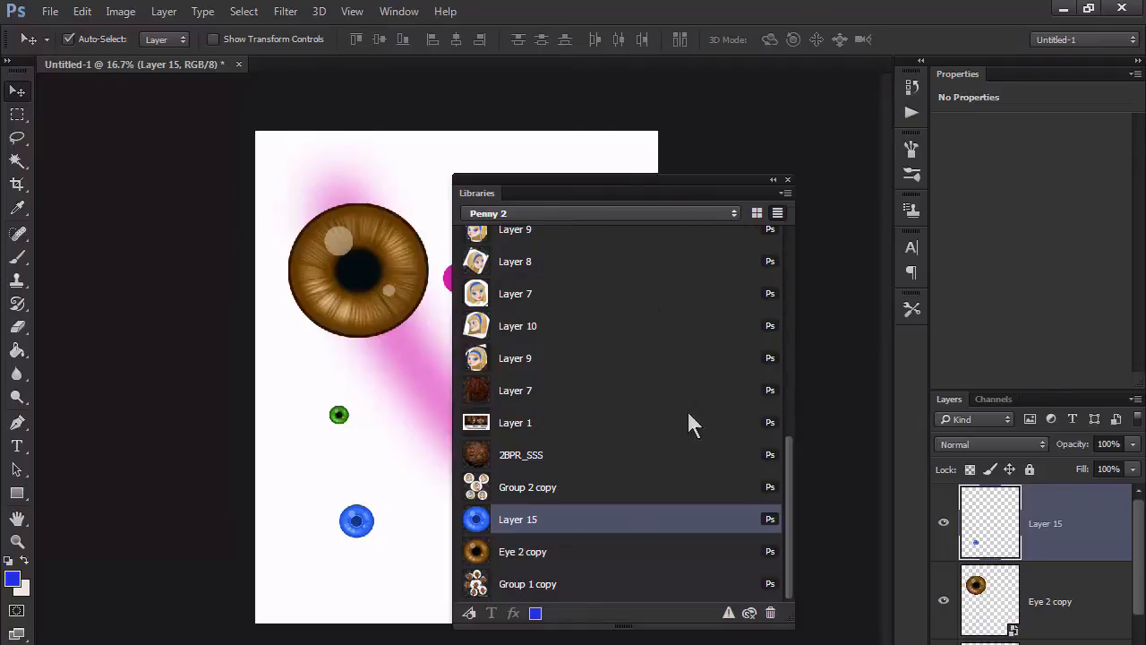
- Return to the saved colors of the Penny 2 library and move the Libraries panel off the start of the pink stroke
{"action": "left_click_drag", "start_coordinate": [790, 476], "coordinate": [738, 247]}
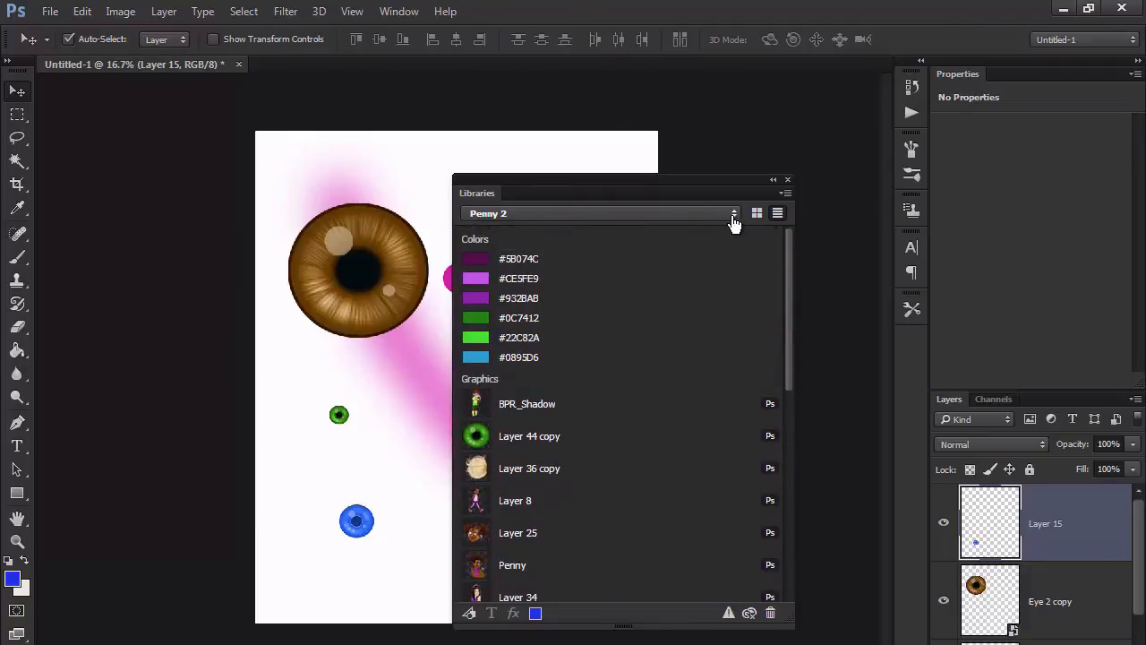
{"action": "left_click_drag", "start_coordinate": [690, 180], "coordinate": [757, 142]}
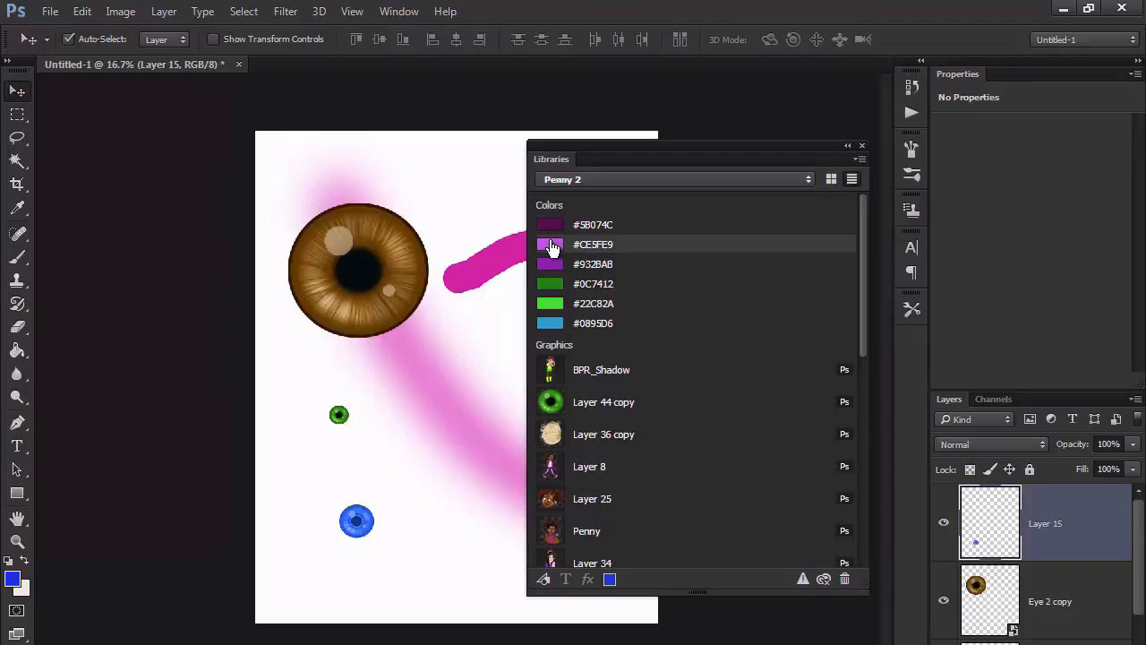
{"action": "left_click", "coordinate": [13, 579]}
{"action": "double_click", "coordinate": [691, 429]}
{"action": "left_click_drag", "start_coordinate": [696, 116], "coordinate": [680, 175]}
{"action": "left_click", "coordinate": [709, 167]}
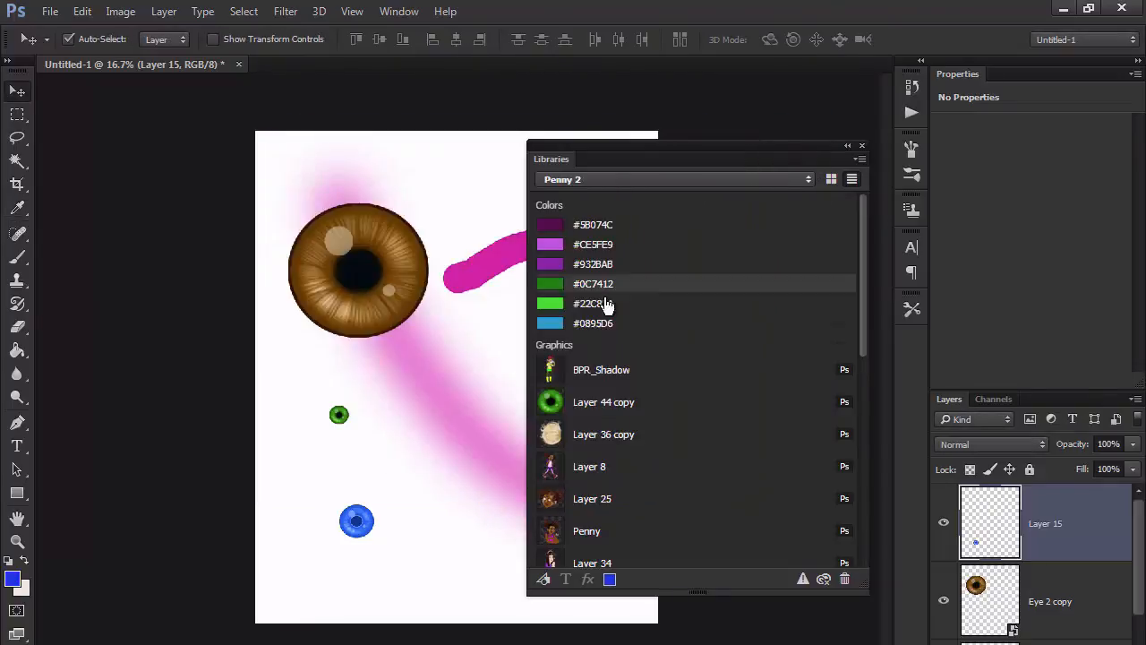
- Sample the solid pink stroke as the foreground color and add that color to the Penny 2 library
{"action": "left_click", "coordinate": [475, 280]}
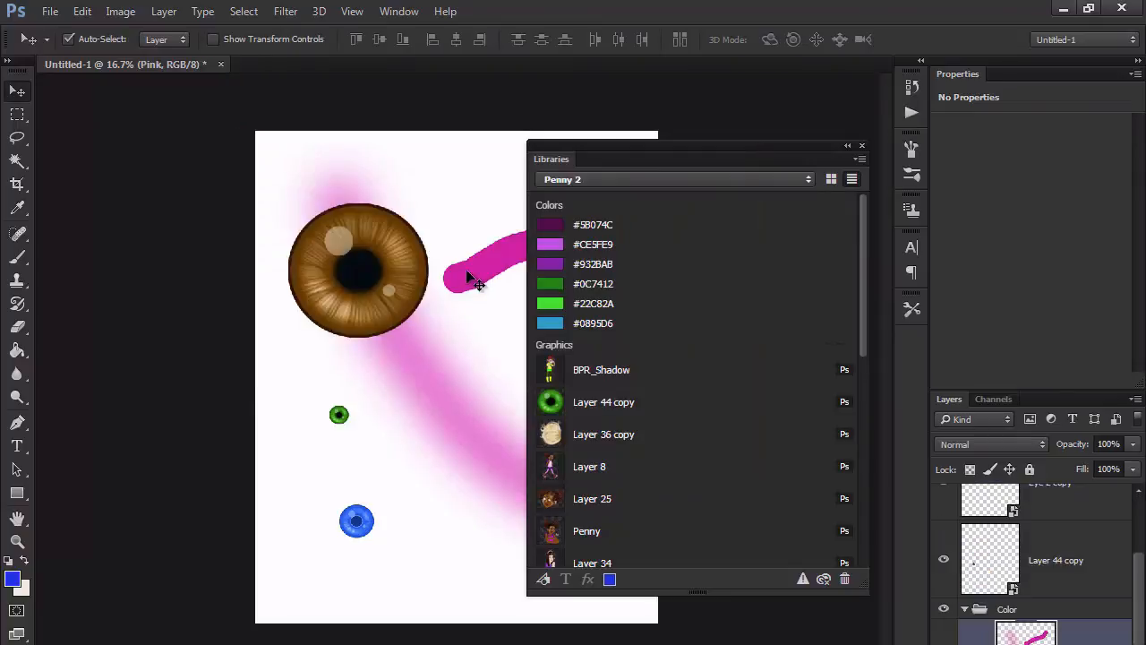
{"action": "left_click", "coordinate": [18, 207]}
{"action": "left_click", "coordinate": [473, 280]}
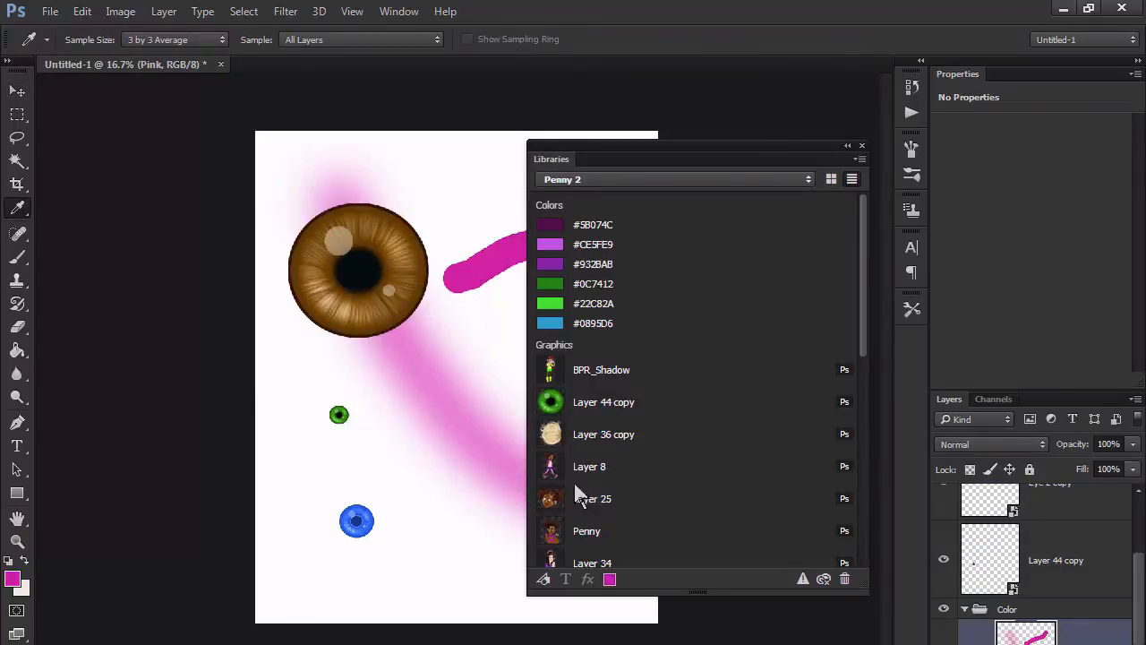
{"action": "left_click", "coordinate": [610, 580]}
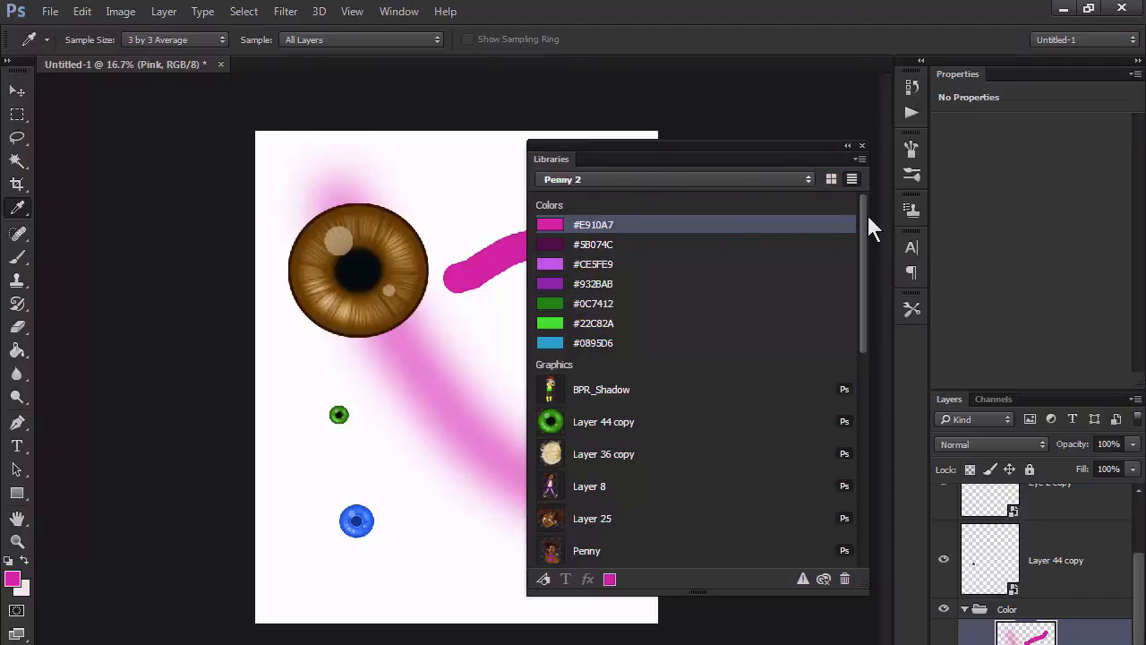
{"action": "left_click_drag", "start_coordinate": [867, 213], "coordinate": [838, 188]}
{"action": "left_click_drag", "start_coordinate": [681, 146], "coordinate": [648, 112]}
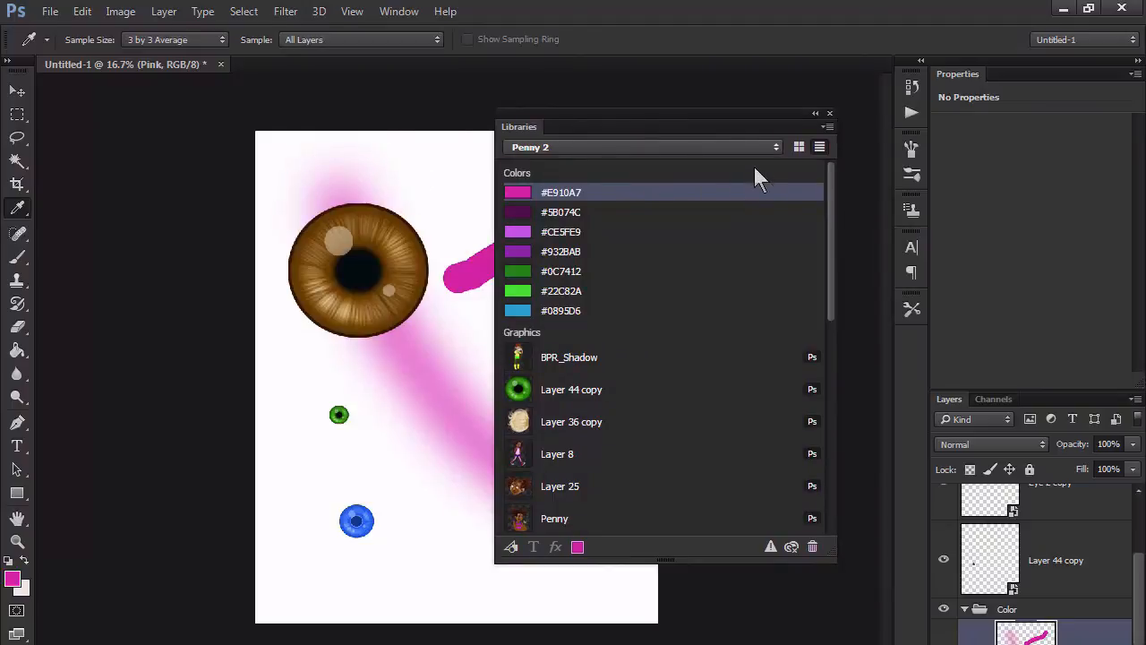
{"action": "left_click", "coordinate": [395, 13]}
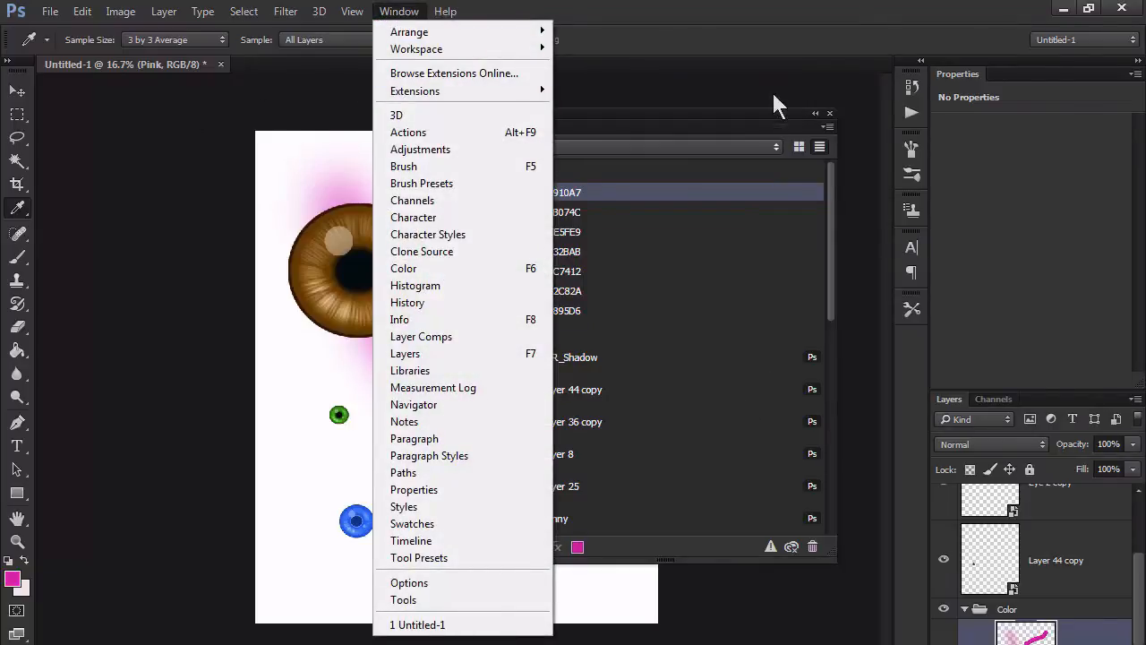
{"action": "mouse_move", "coordinate": [448, 49]}
{"action": "key", "text": "Escape"}
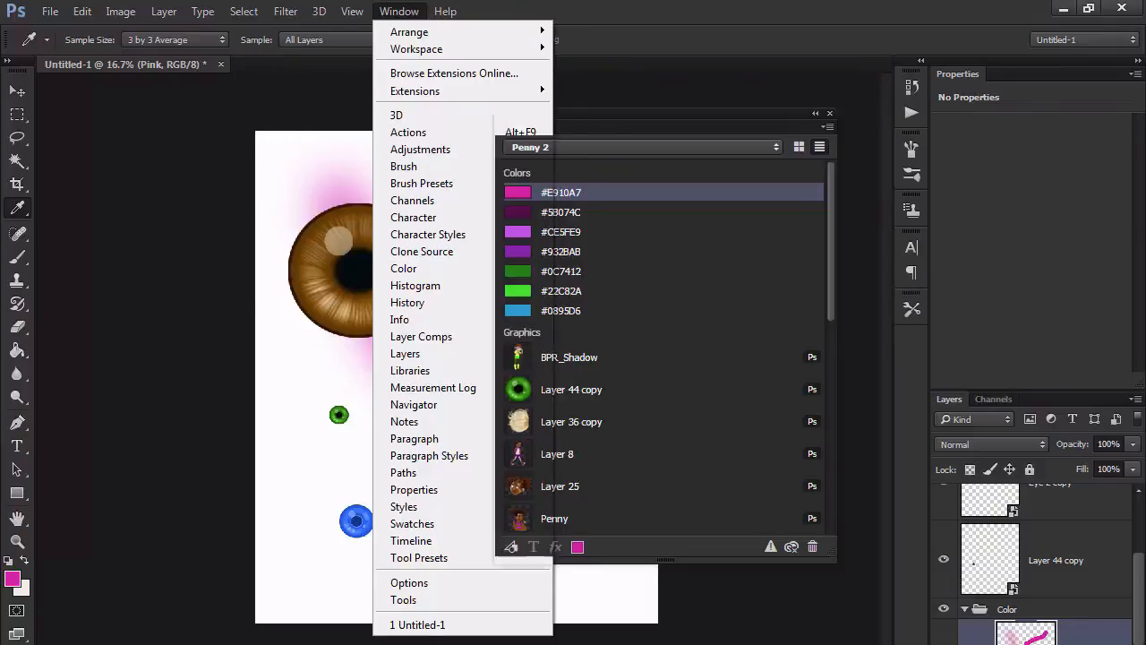